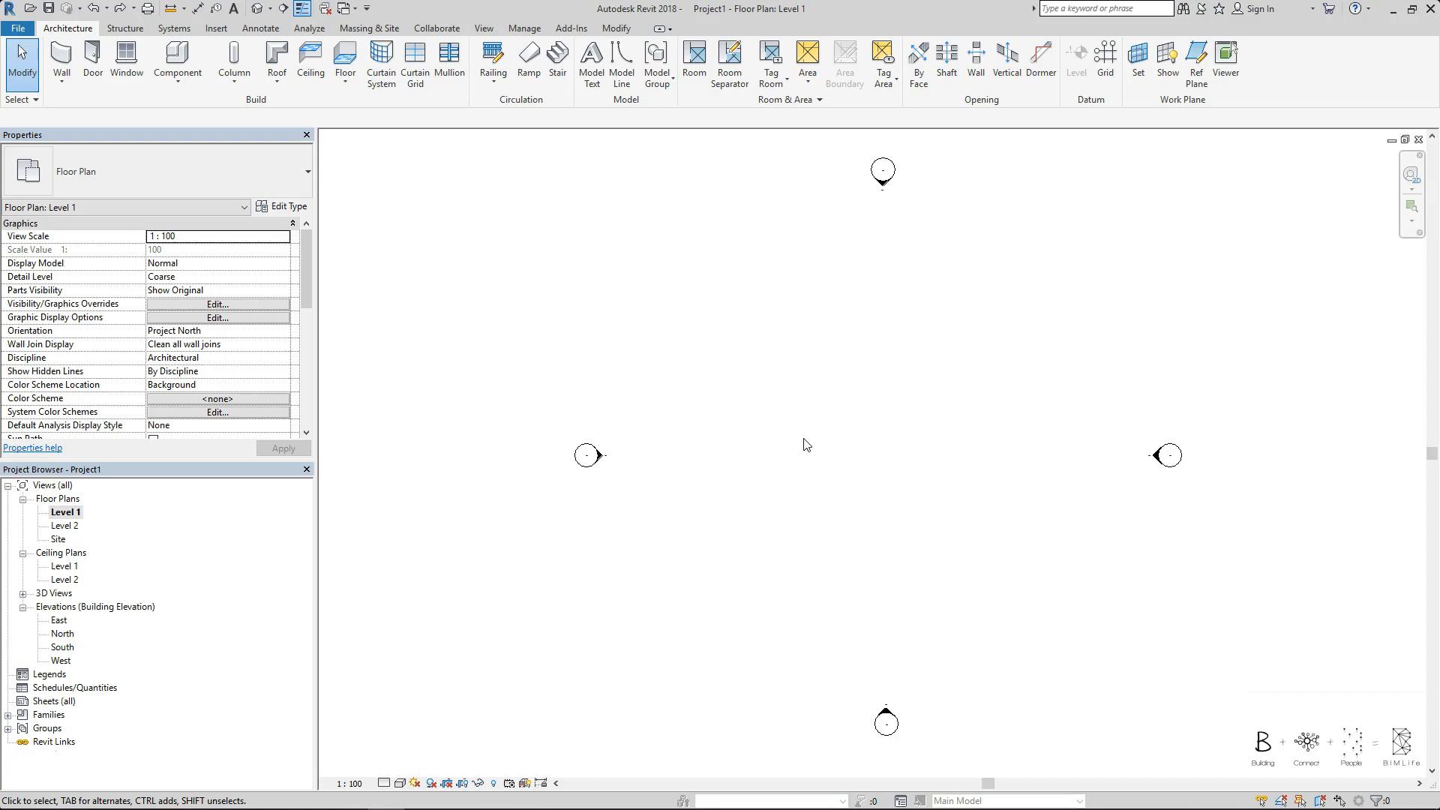
Draw a rectangle of Generic - 200mm walls on Level 1, about 17400 by 14800 mm, between the elevation markers
left_click(63, 55)
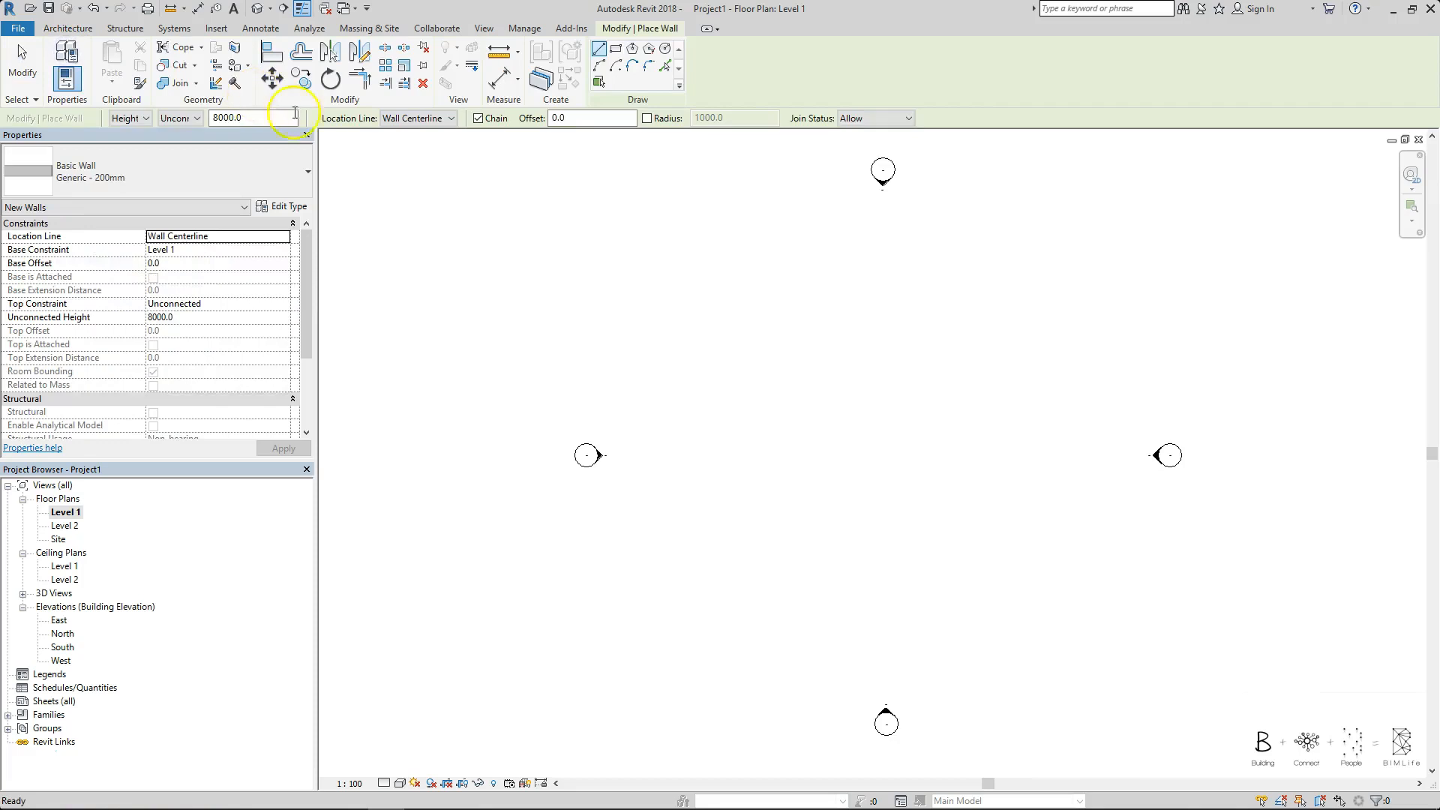
left_click(616, 49)
left_click(714, 326)
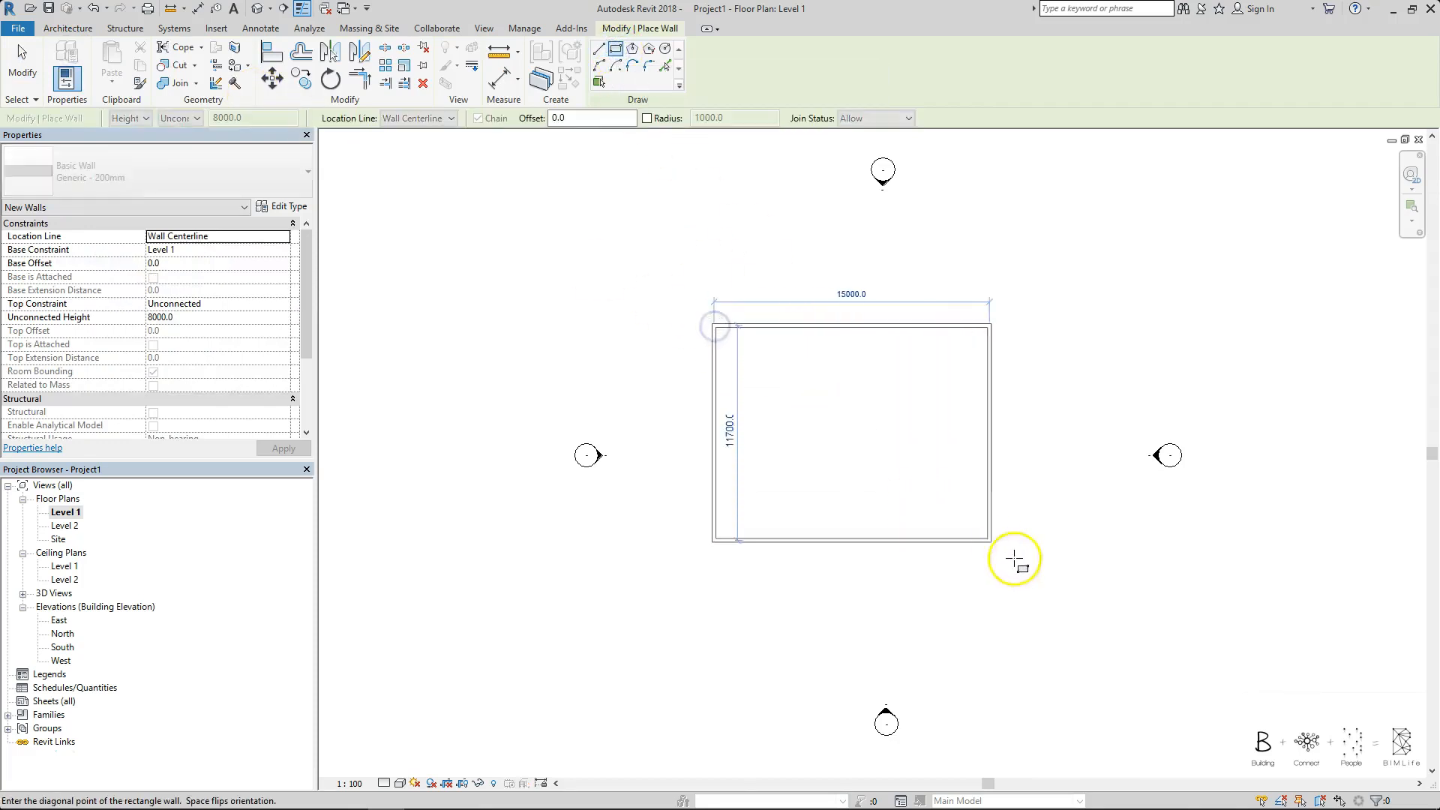
left_click(1037, 600)
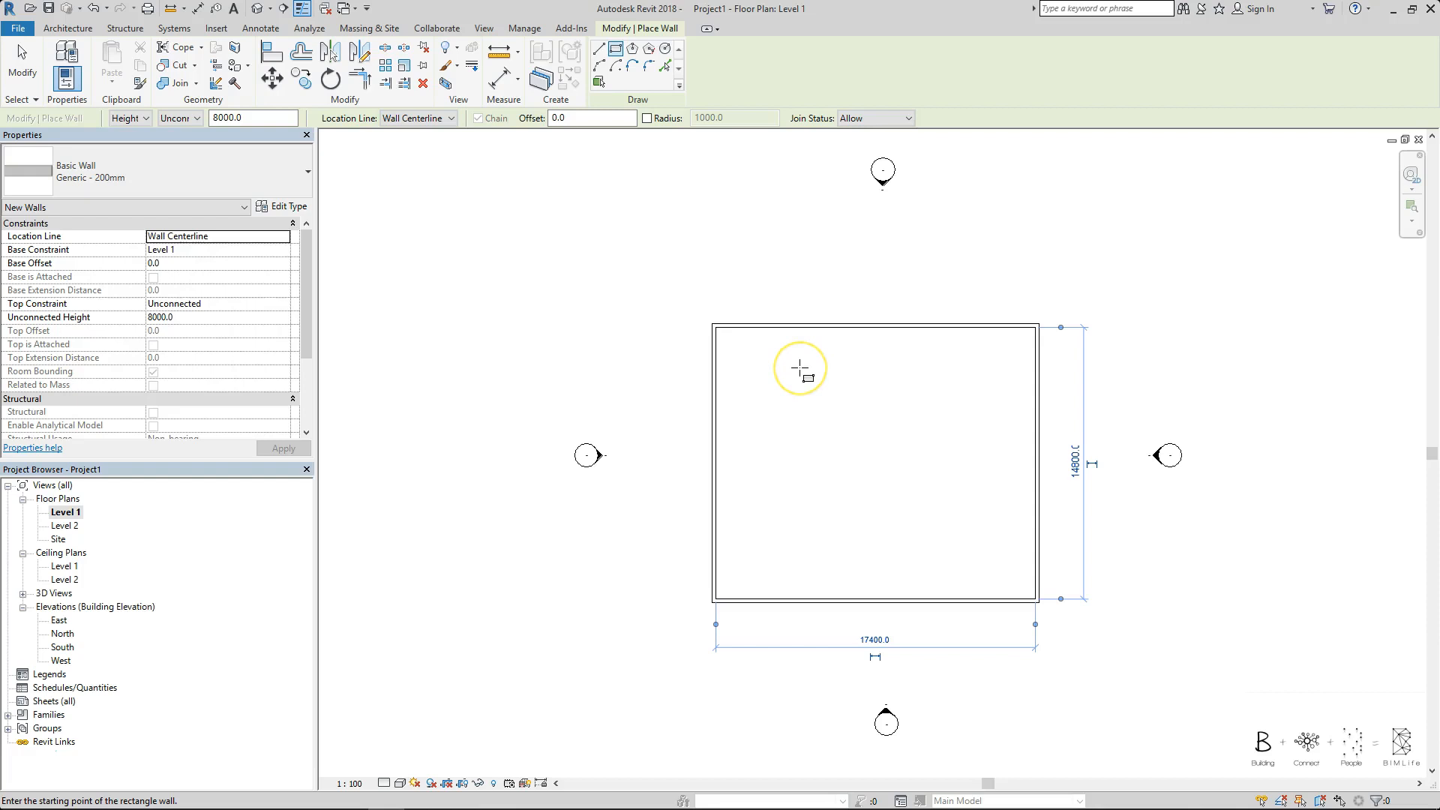
key("Escape")
key("Escape")
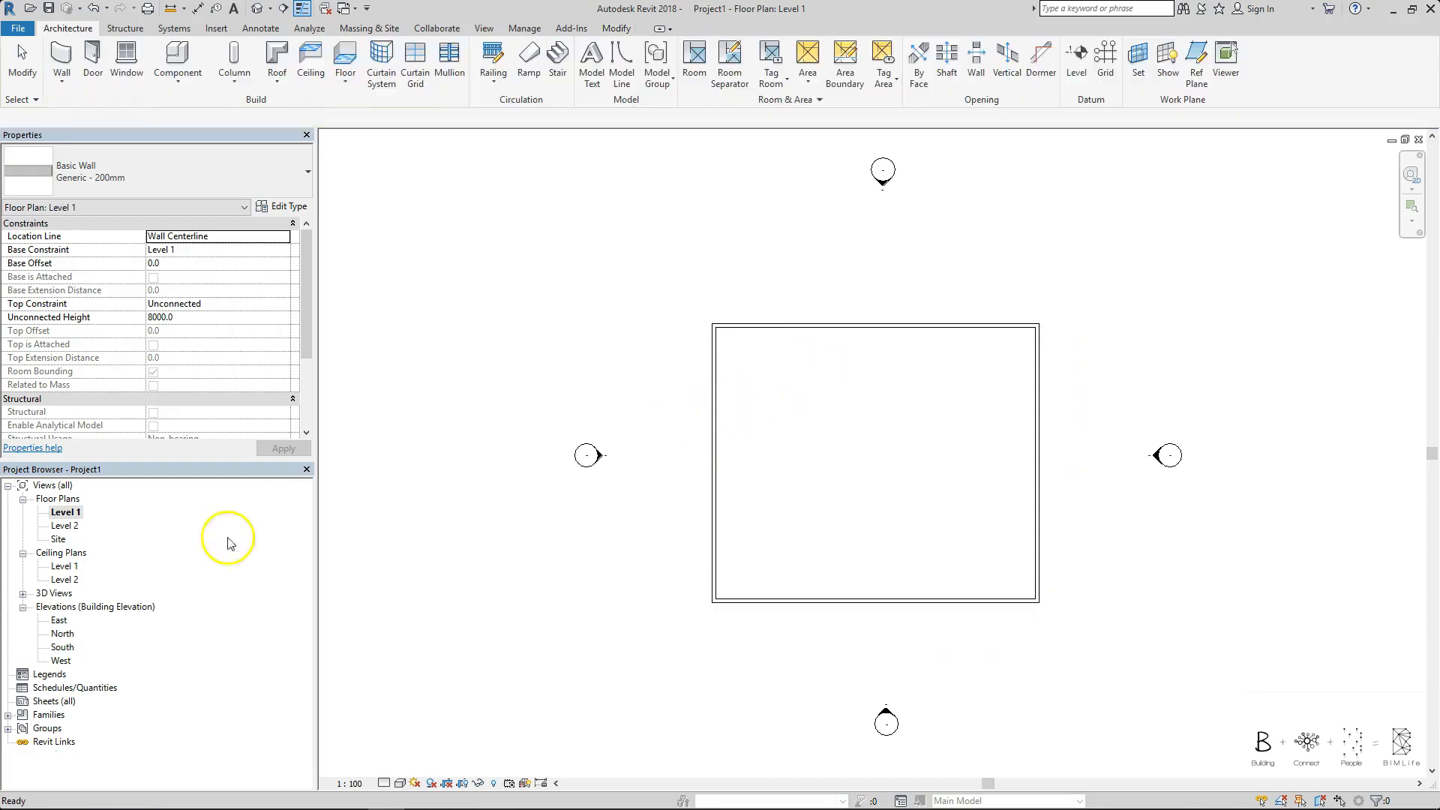
Add a level 4000 mm above Level 2 in the East elevation, aligned with the ends of the existing levels
double_click(60, 621)
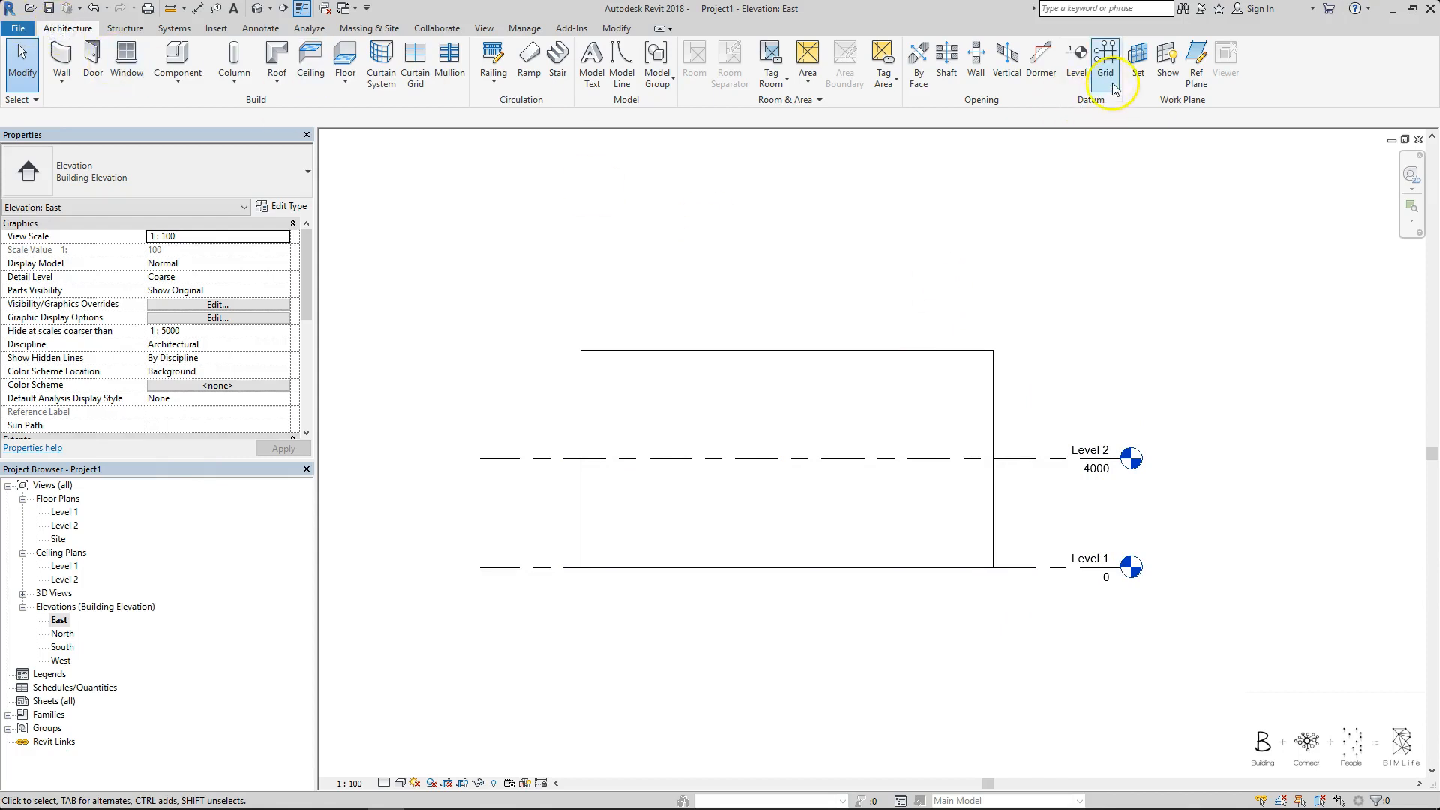
left_click(1083, 81)
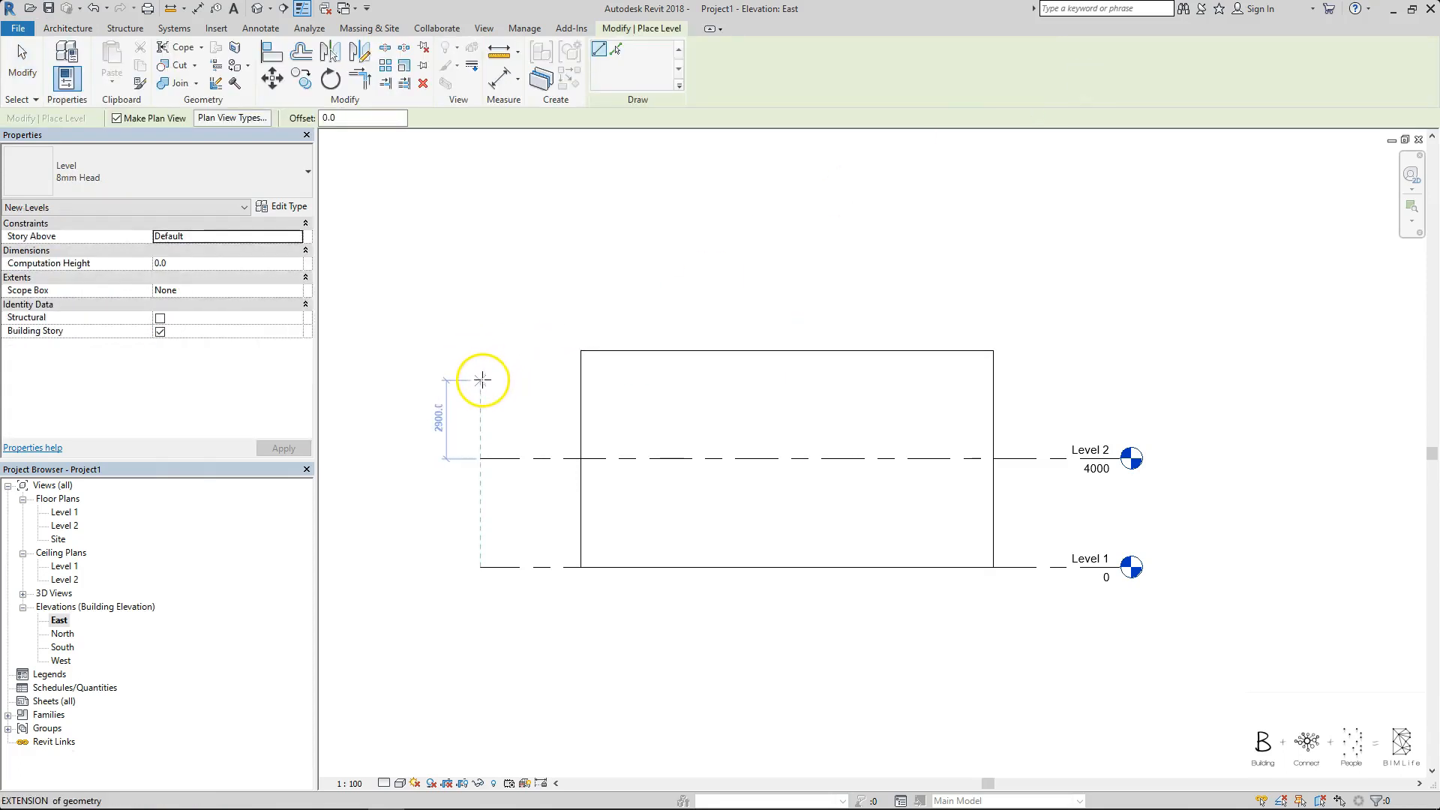
type("40")
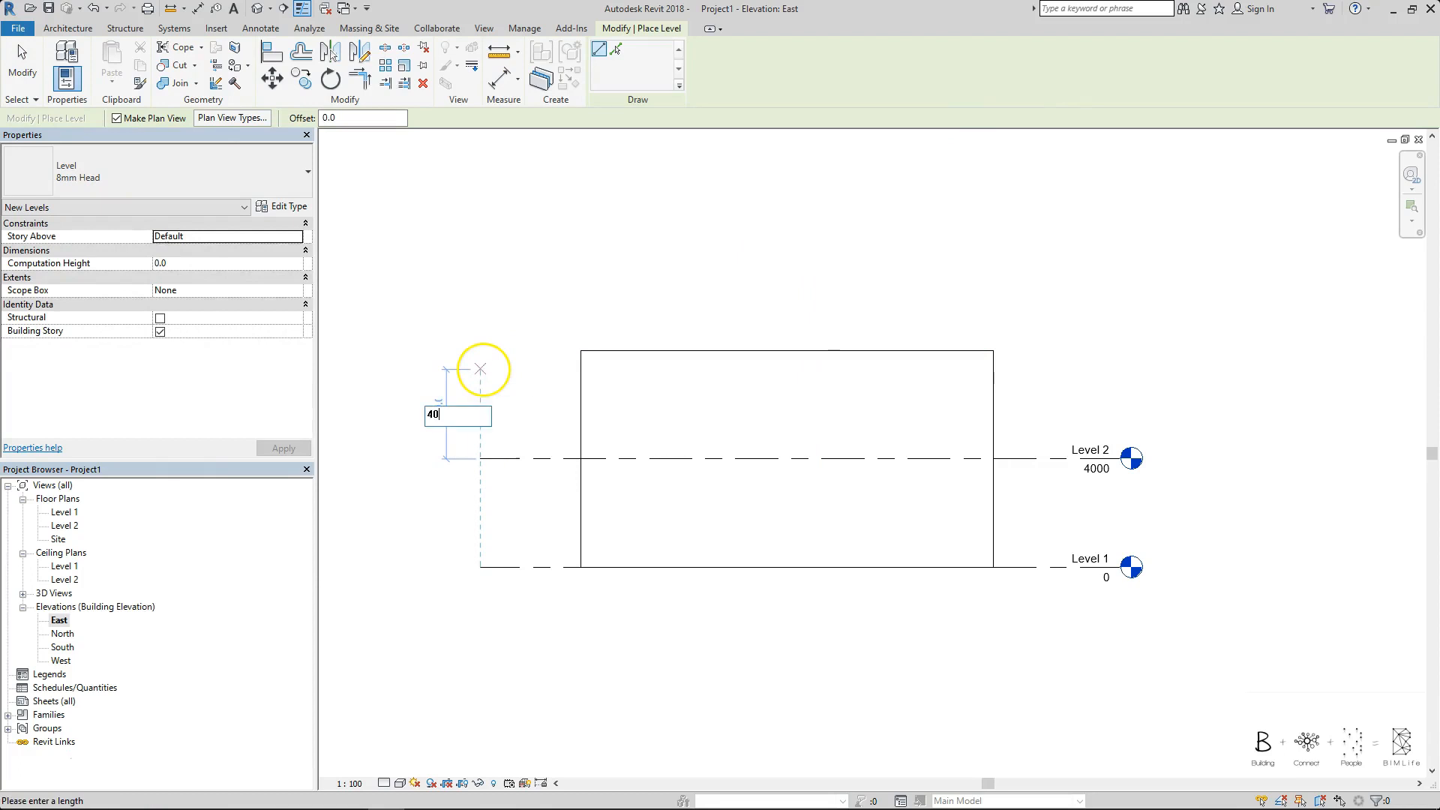
type("00")
key("Return")
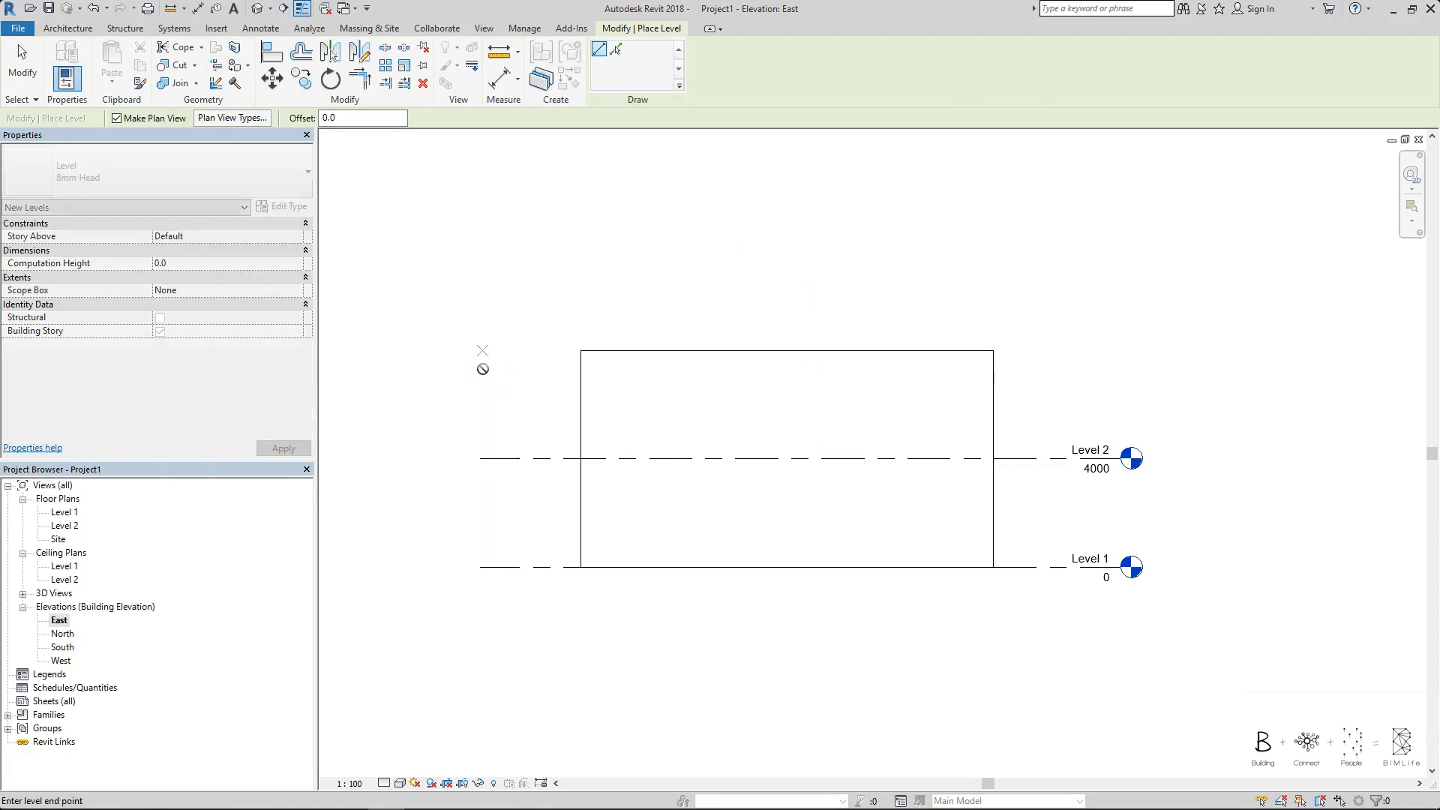
left_click(1124, 369)
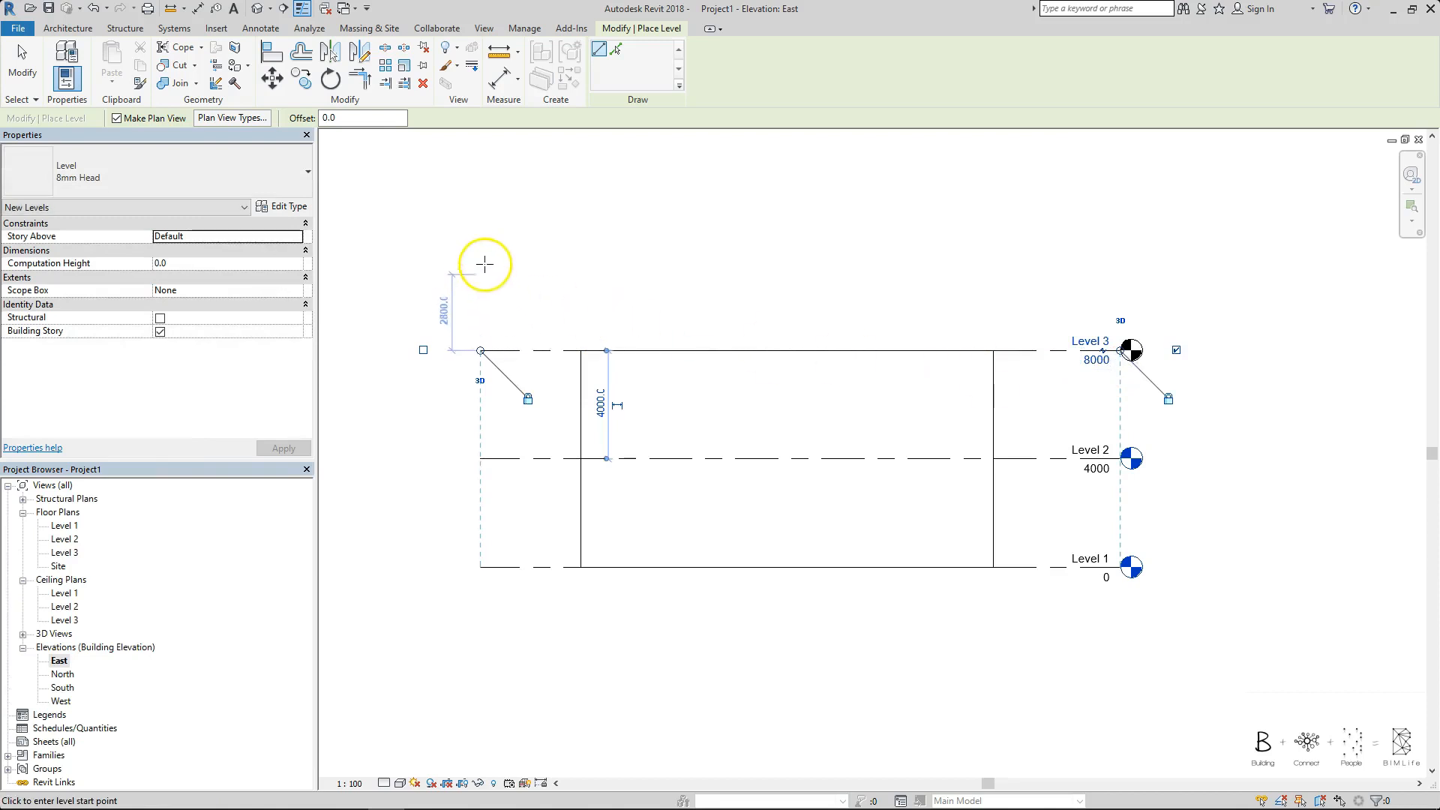
Add another level 4000 mm above the 8000 level, spanning the same length as the levels below
type("4000")
key("Return")
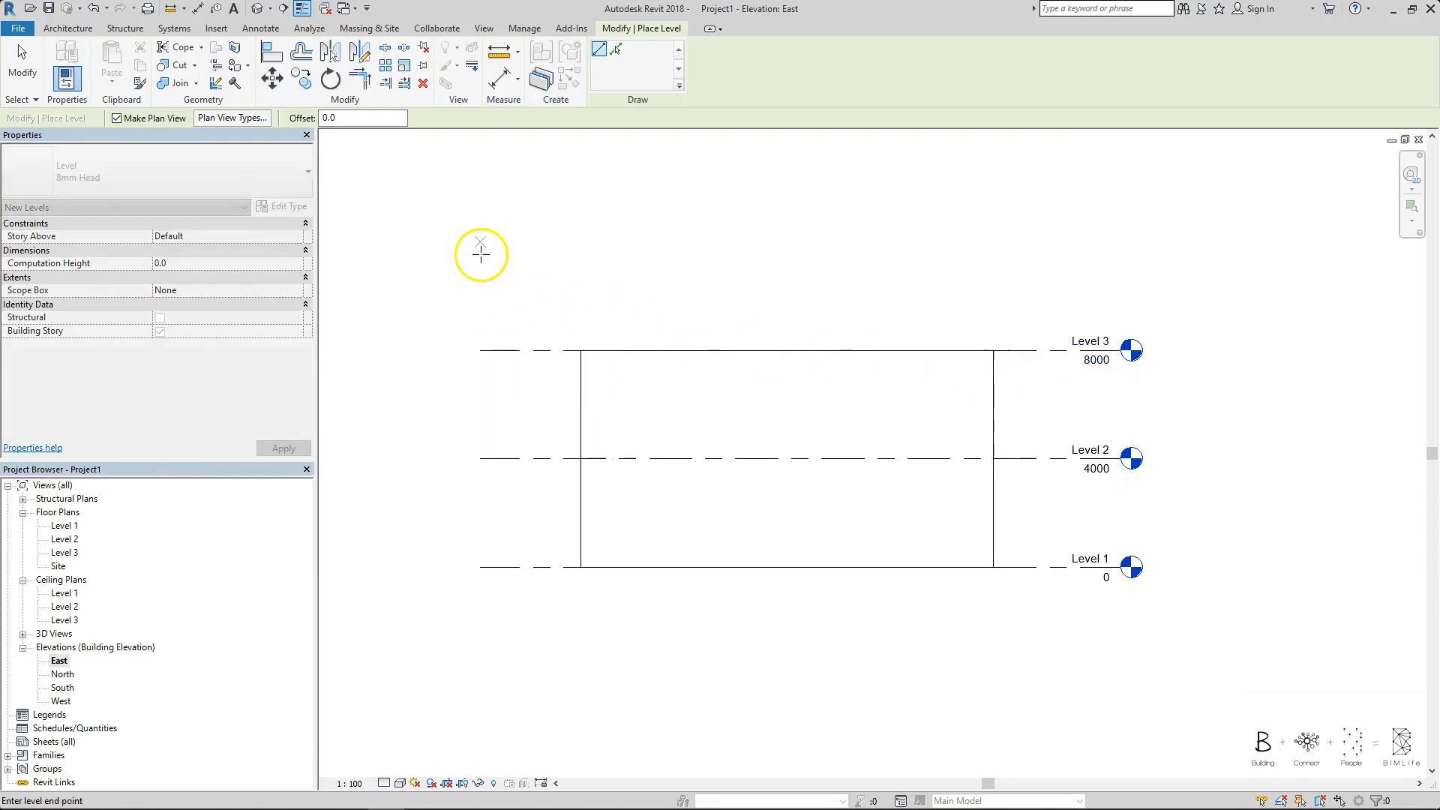
left_click(1119, 269)
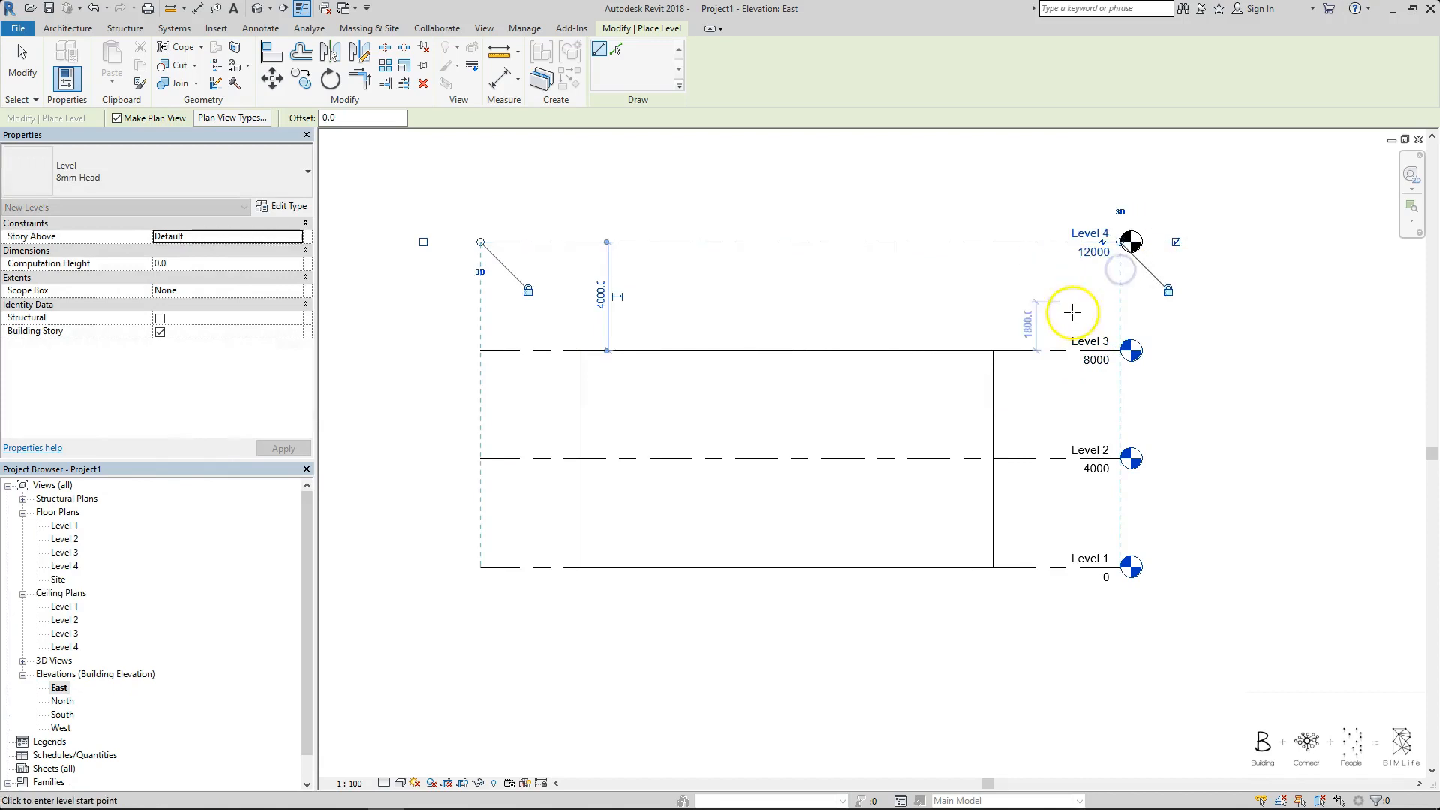
key("Escape")
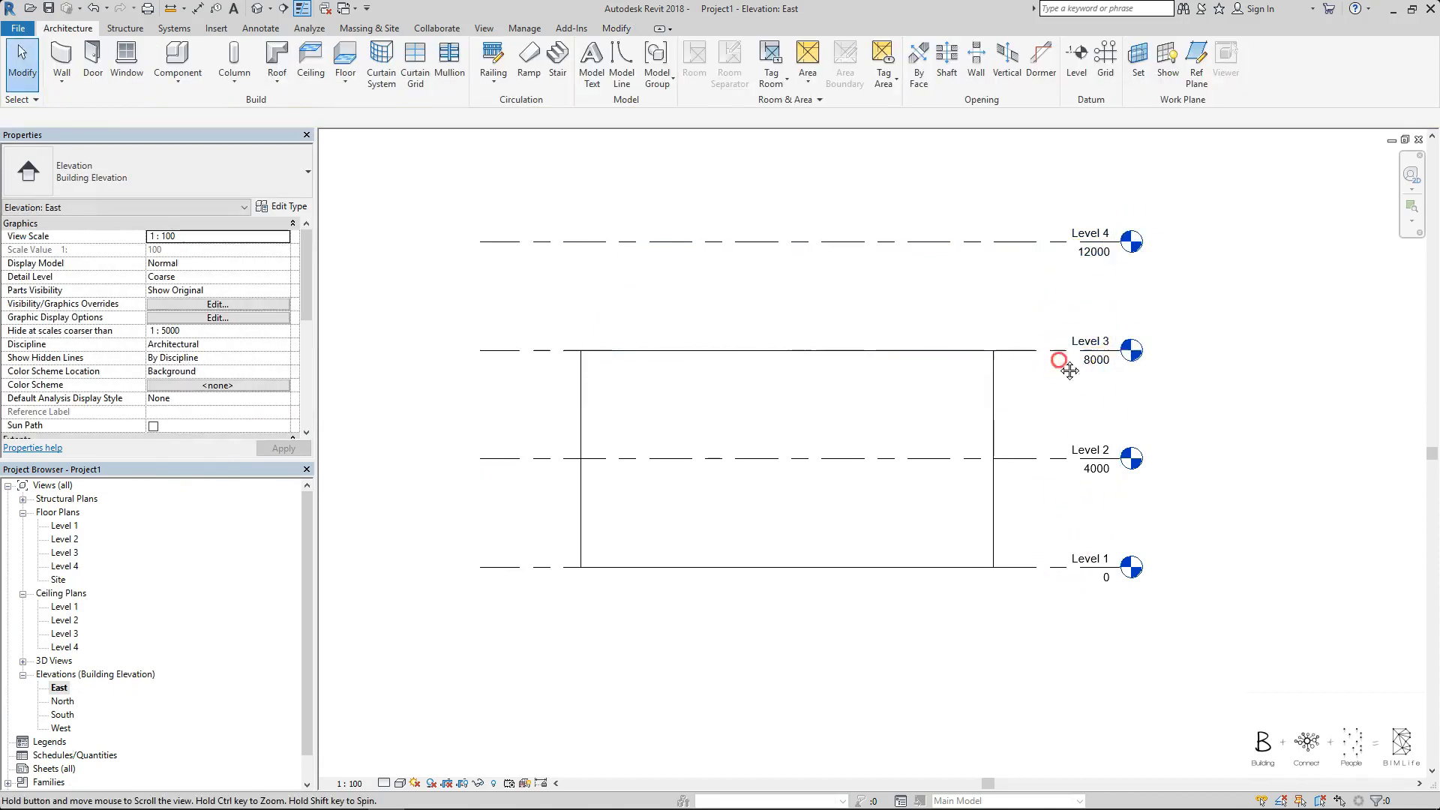
middle_click_drag(1060, 360, 1034, 392)
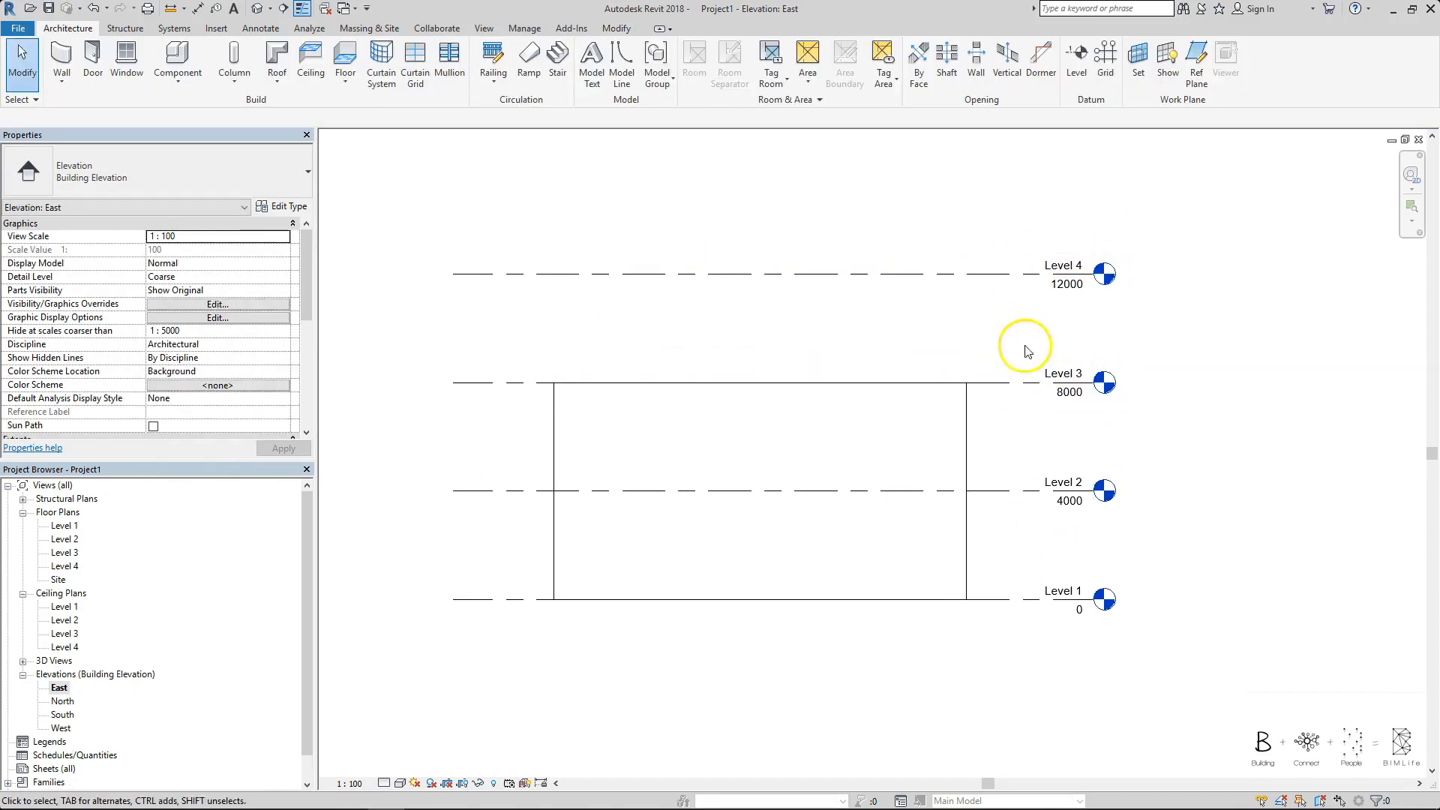
Rename the level at 8000 as ROOF, along with its corresponding views
double_click(1072, 375)
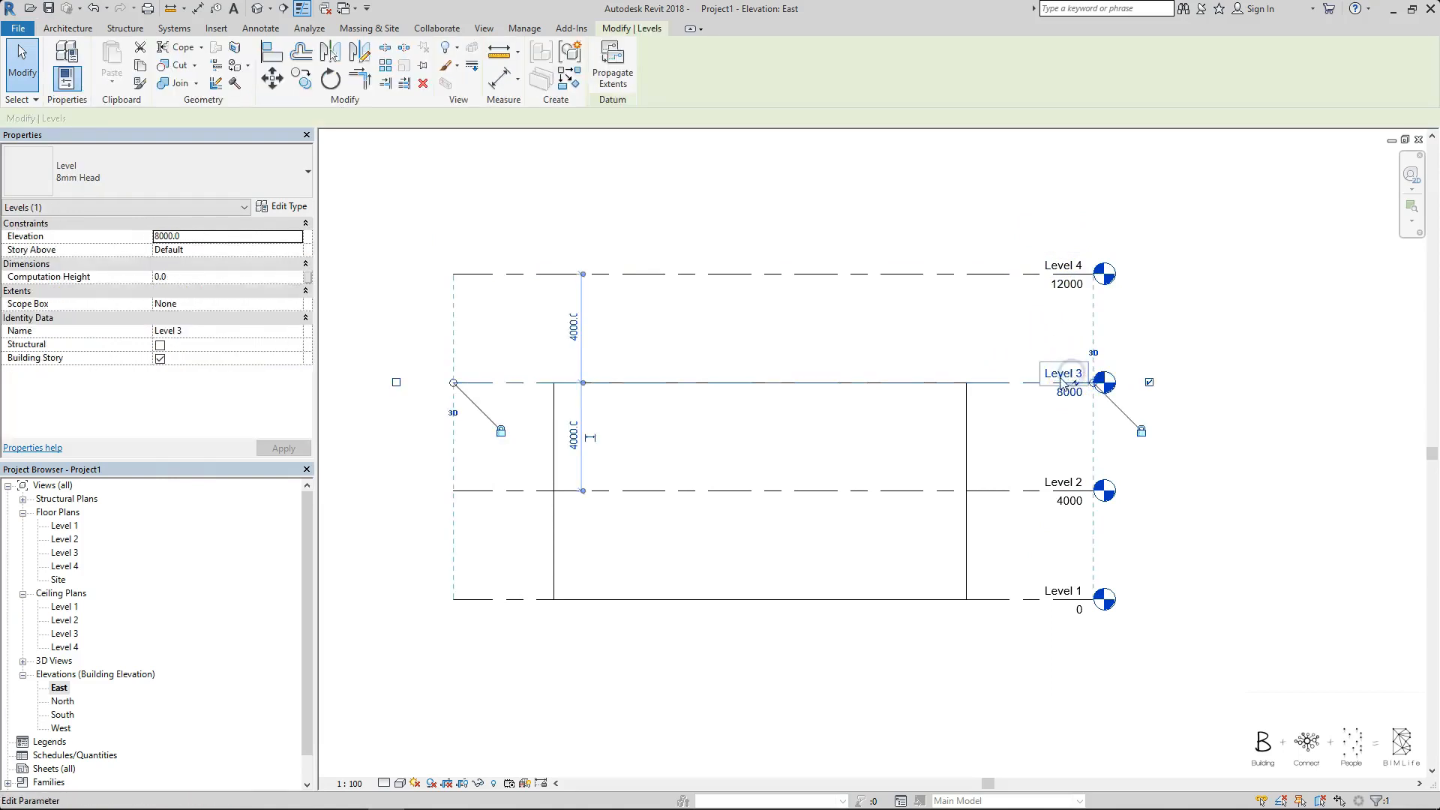
type("ROOF")
key("Return")
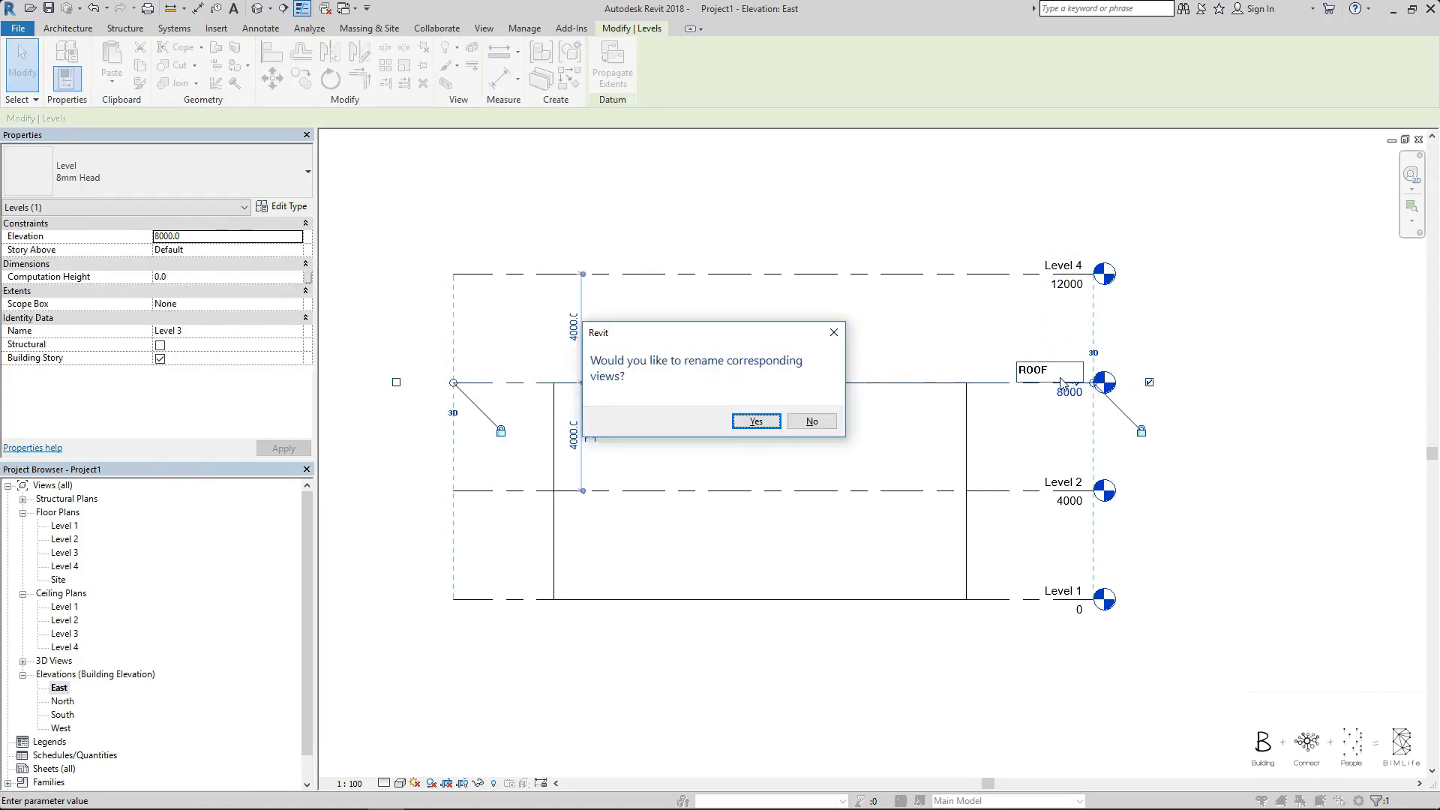
left_click(757, 420)
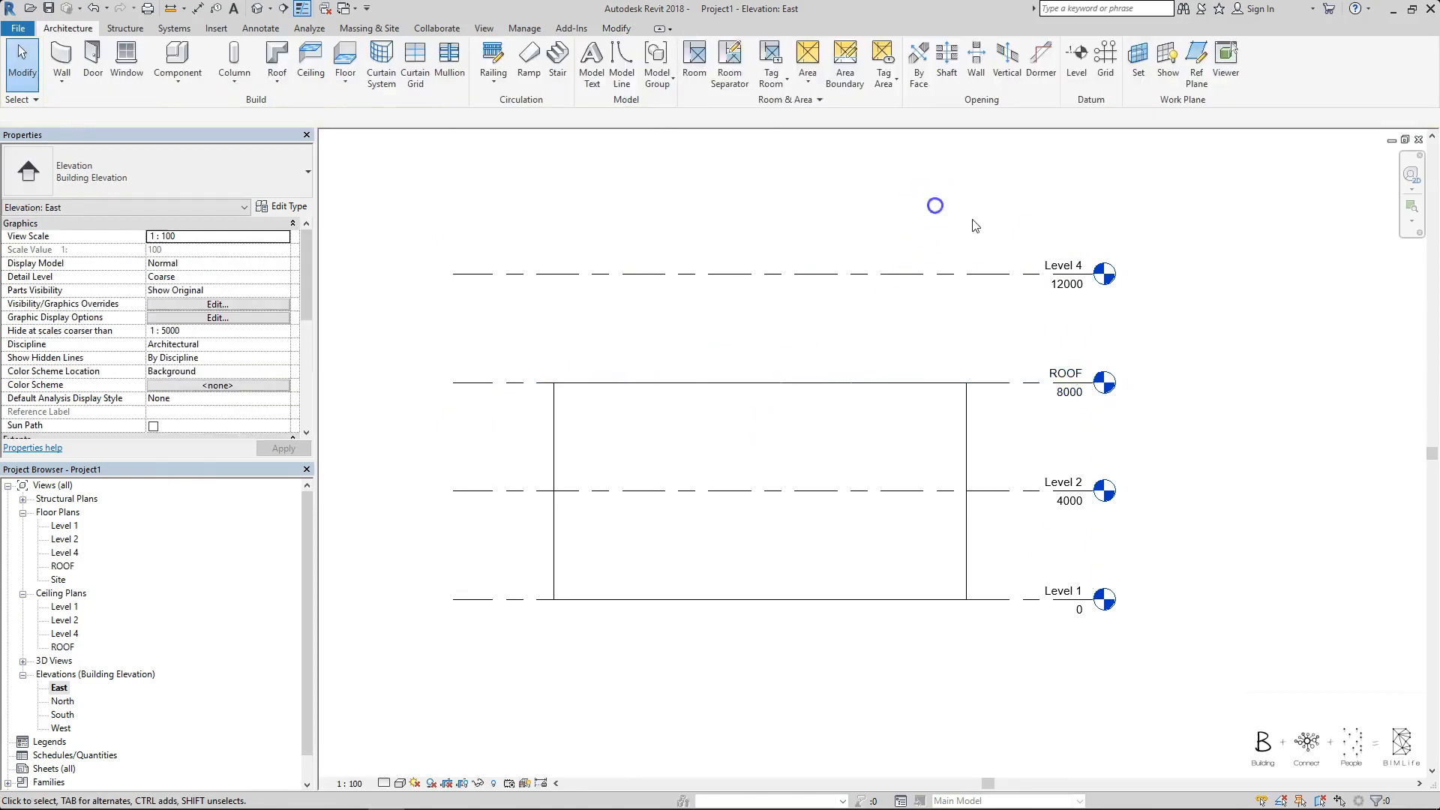
Rename the level at 12000 as TOP OF ROOF, along with its corresponding views
double_click(1073, 268)
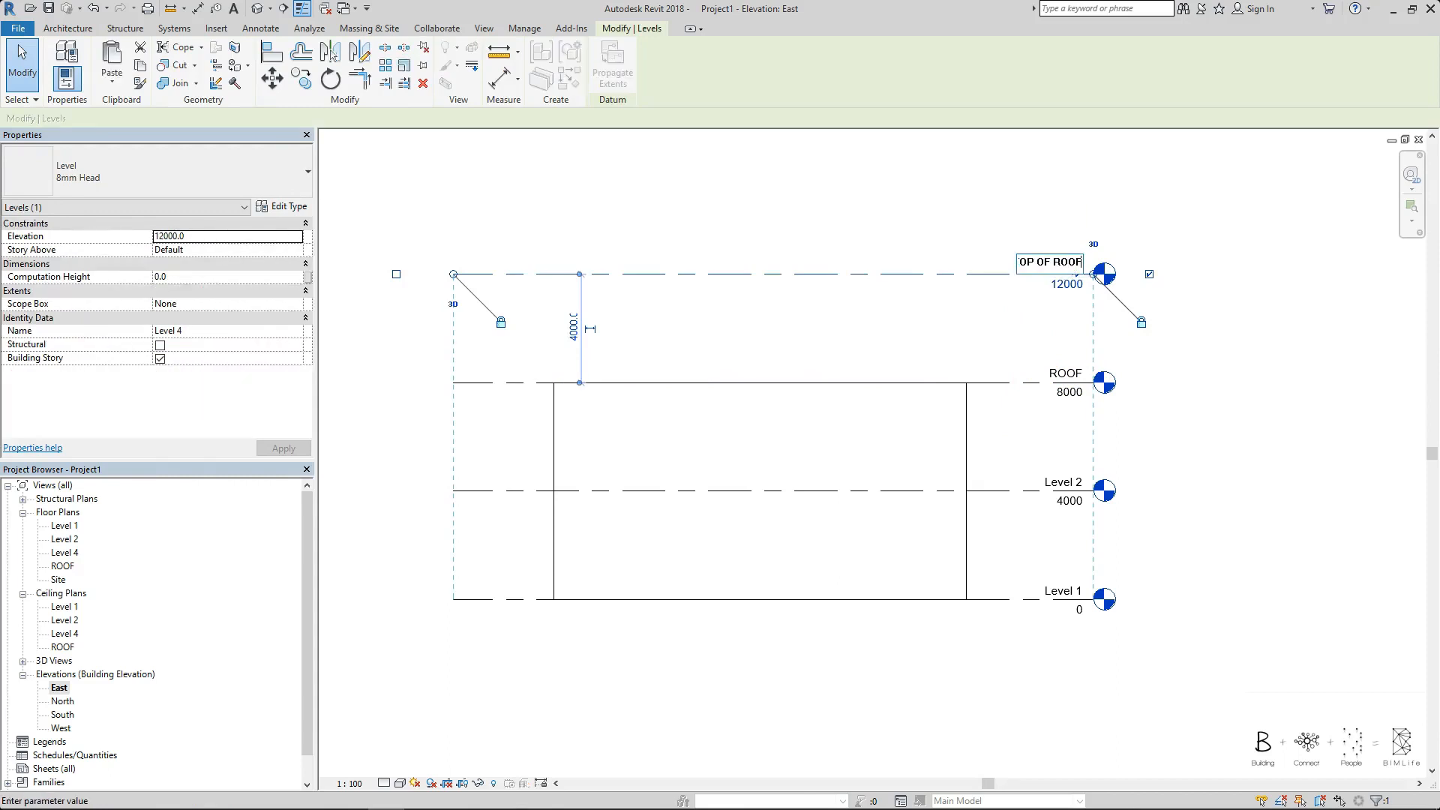
key("Return")
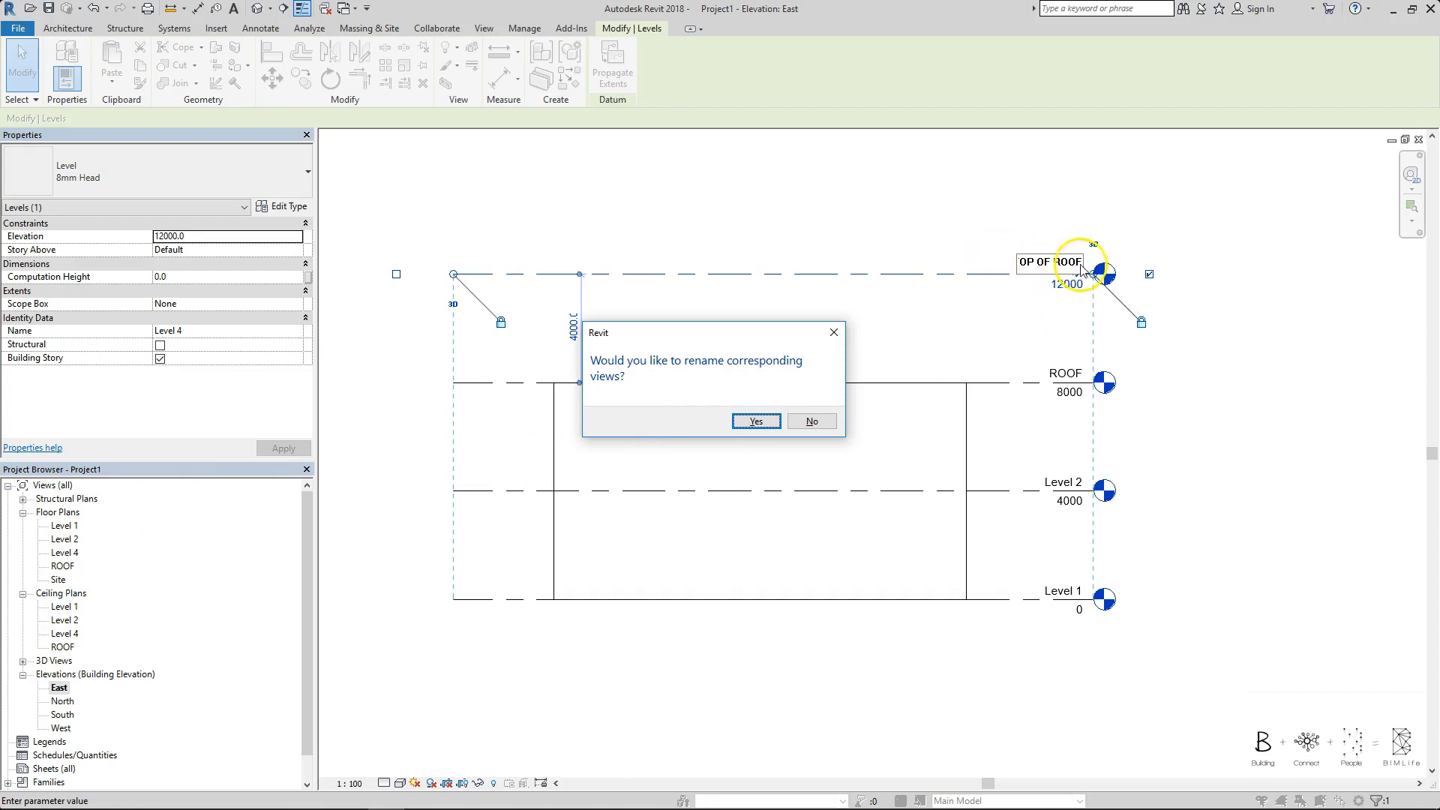
left_click(757, 421)
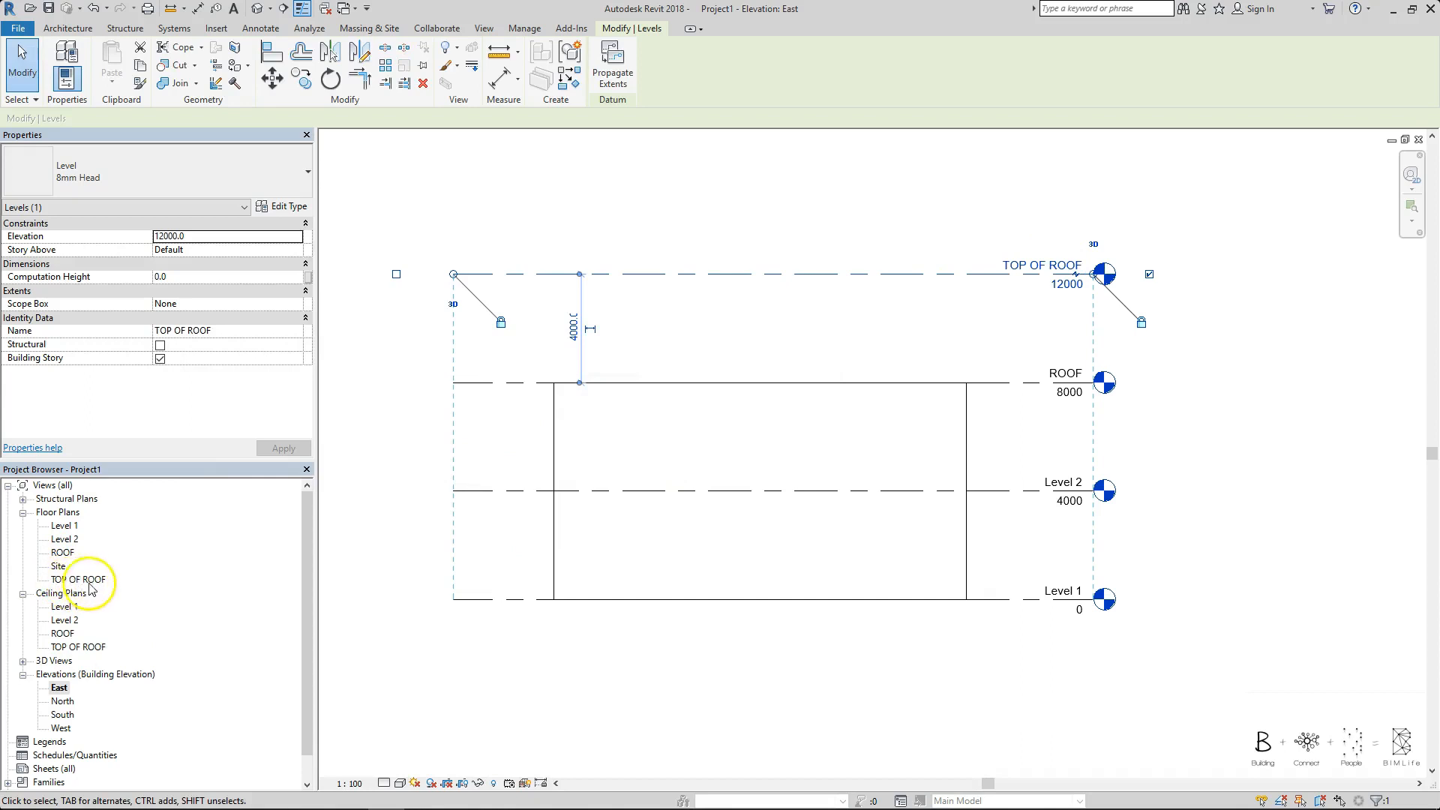
left_click(923, 332)
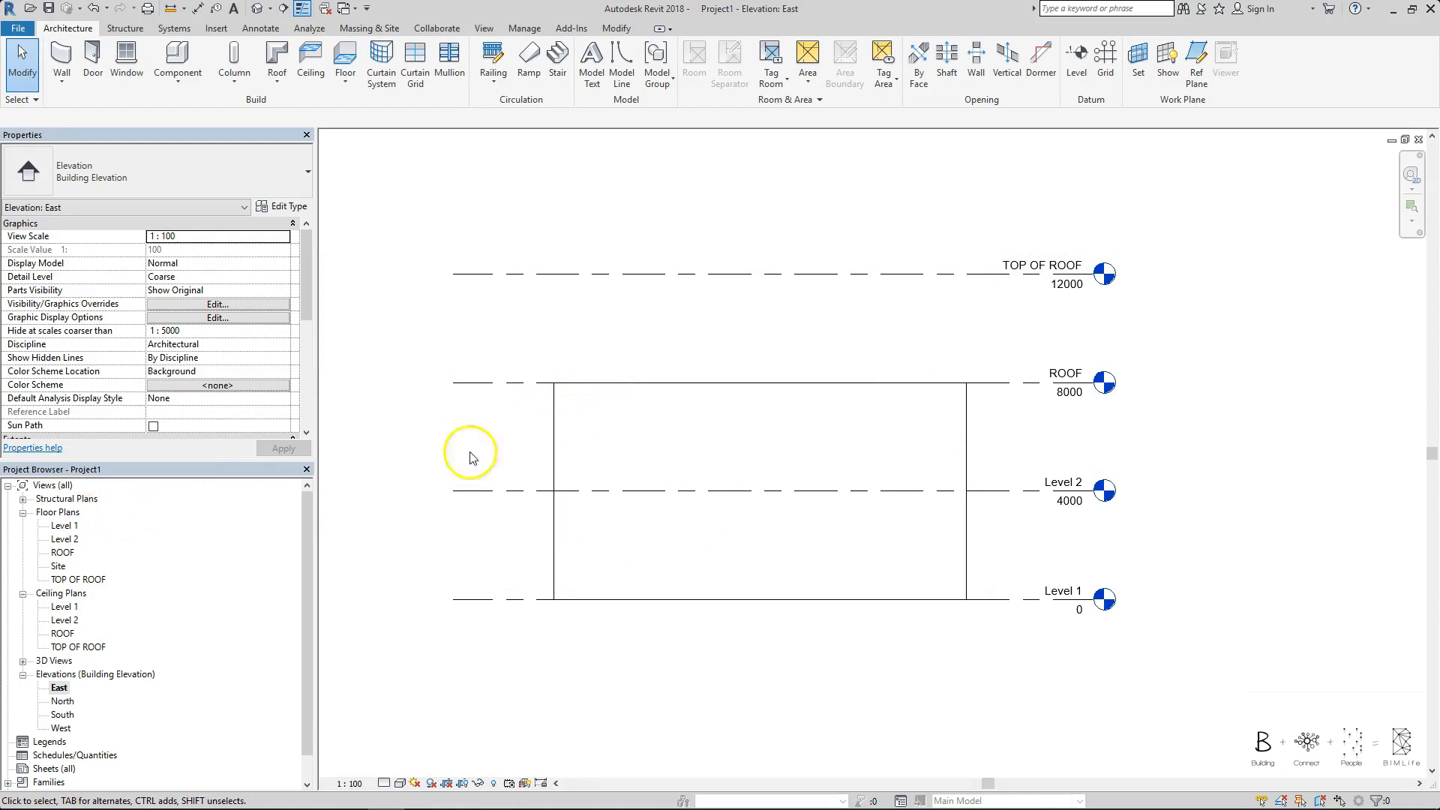
Set the top constraint of all four walls in the Level 1 plan to Level 2 and check their height in the East elevation
double_click(64, 526)
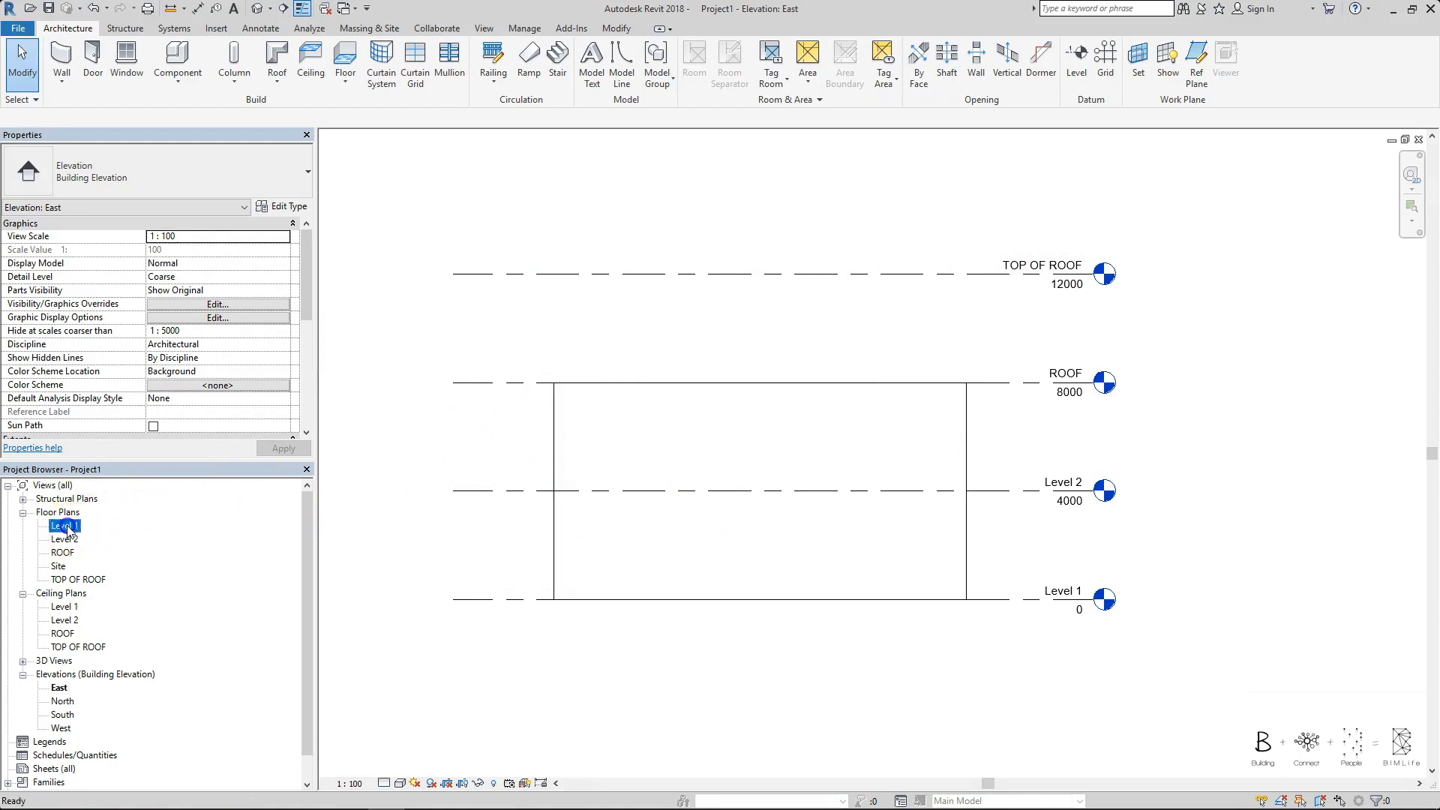
left_click_drag(660, 261, 1080, 641)
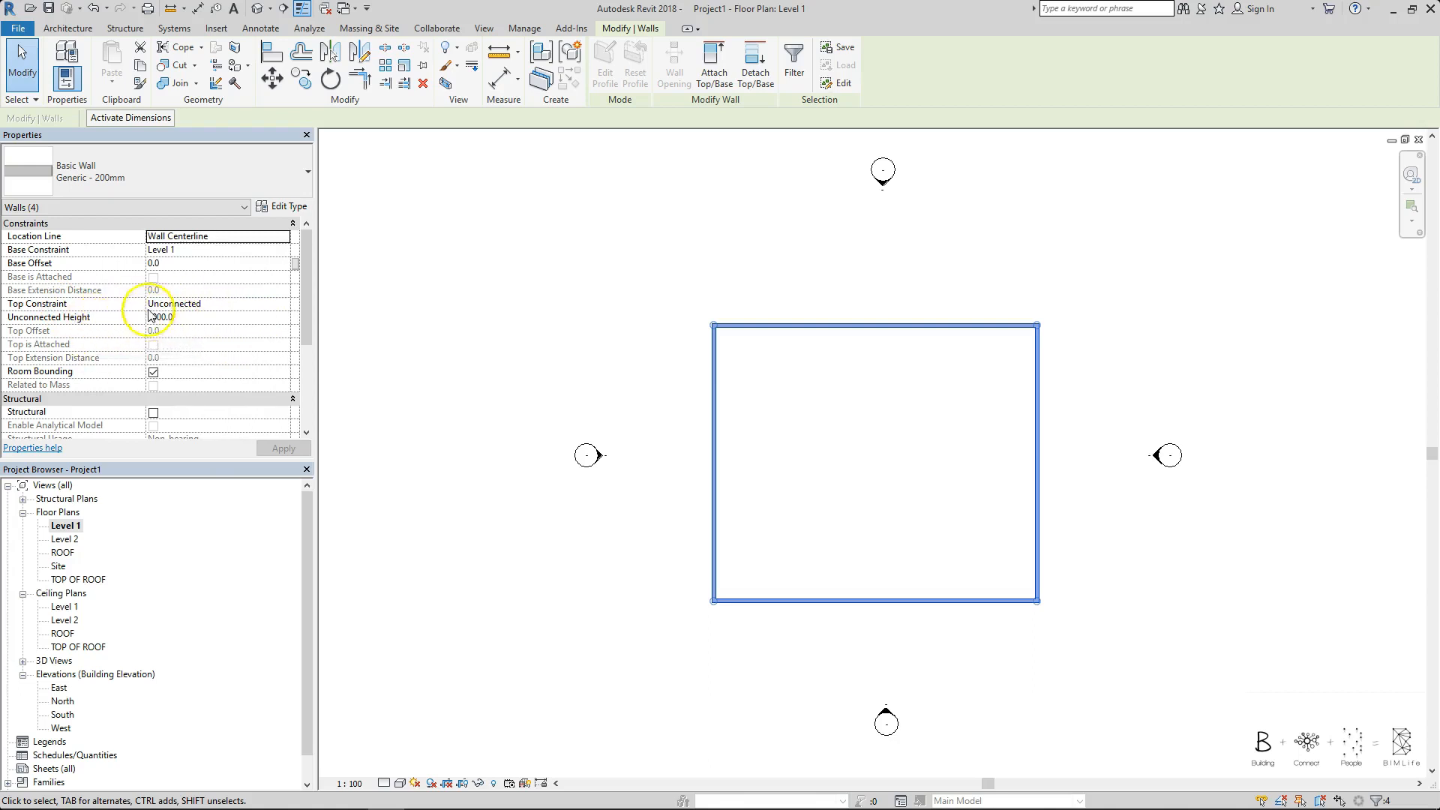
left_click(286, 304)
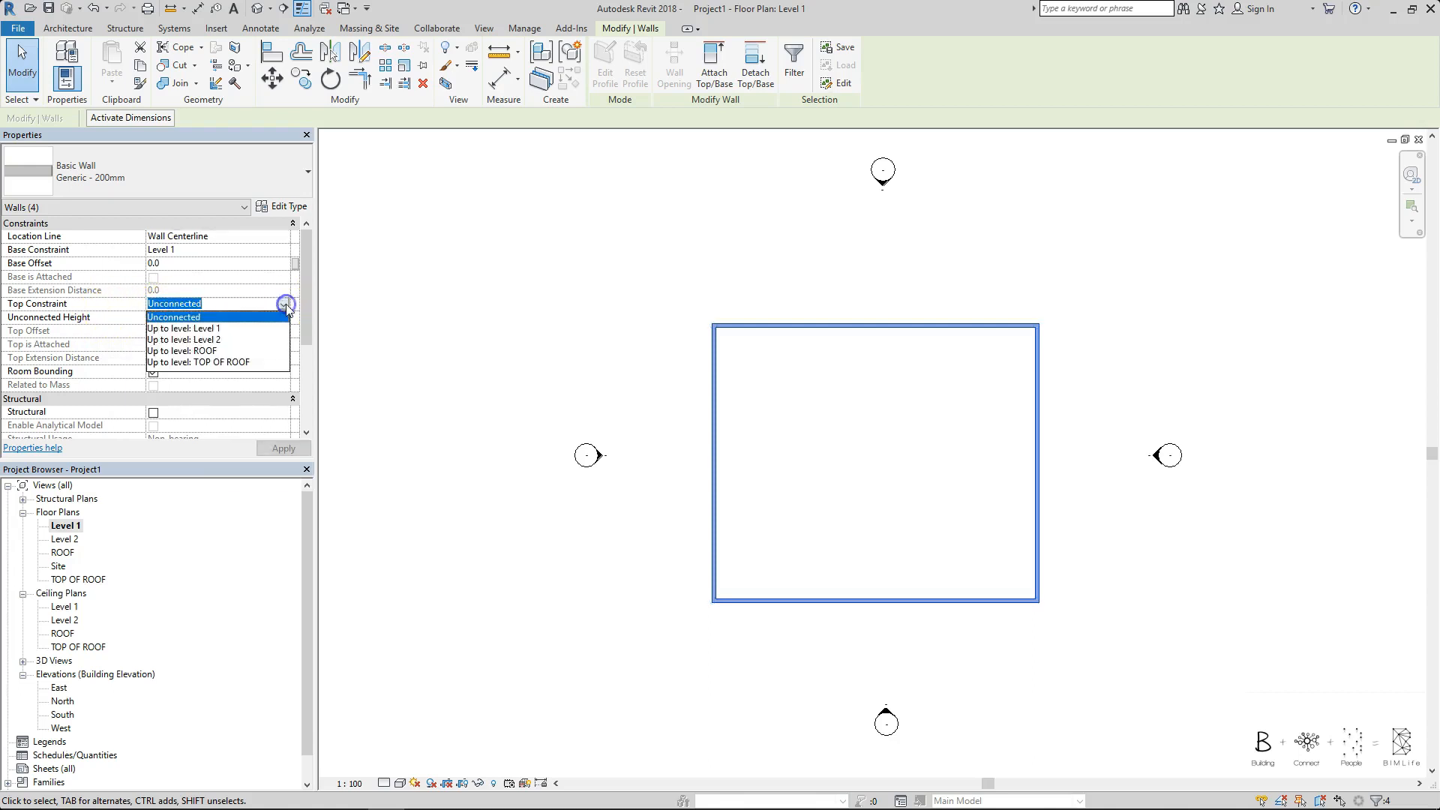
left_click(201, 340)
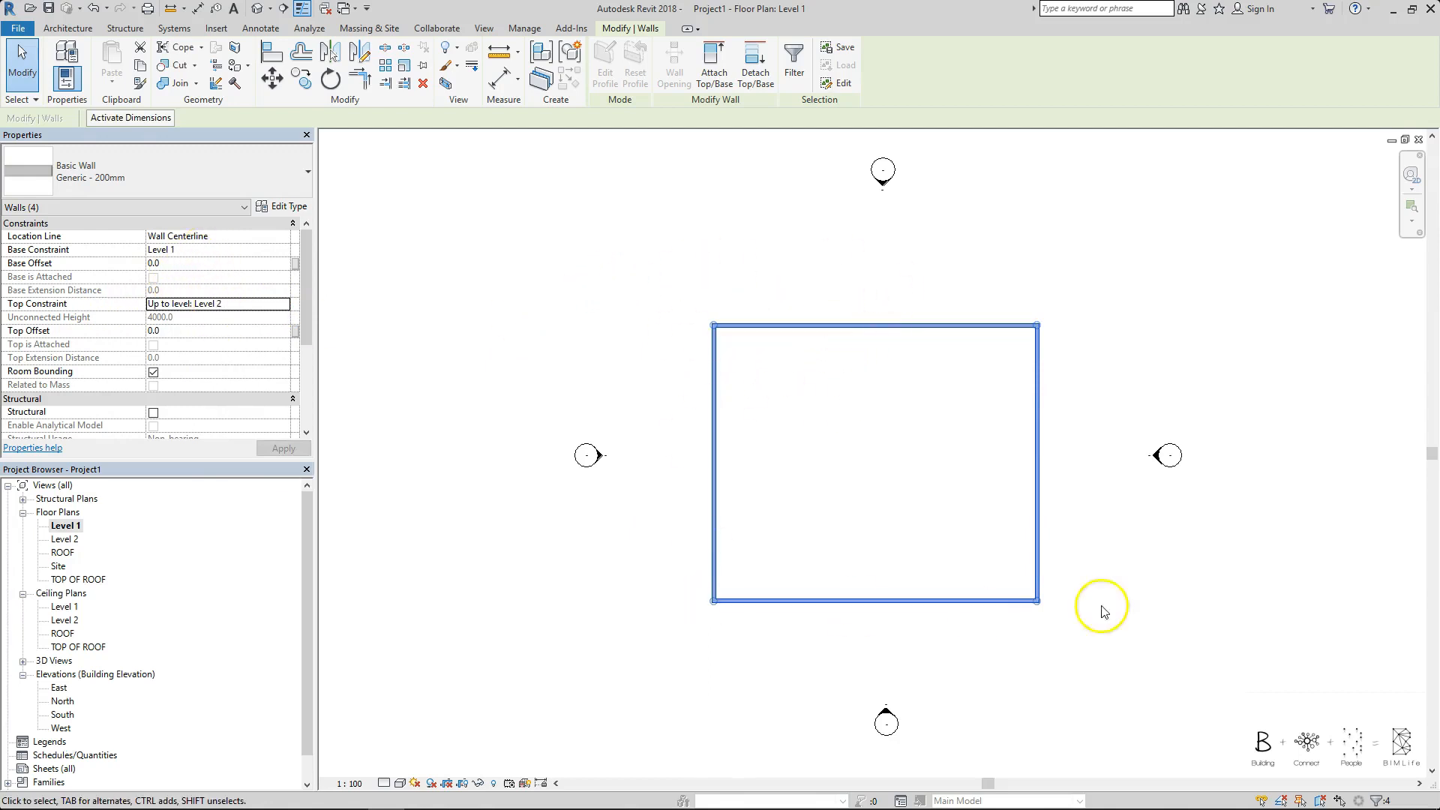
left_click(694, 274)
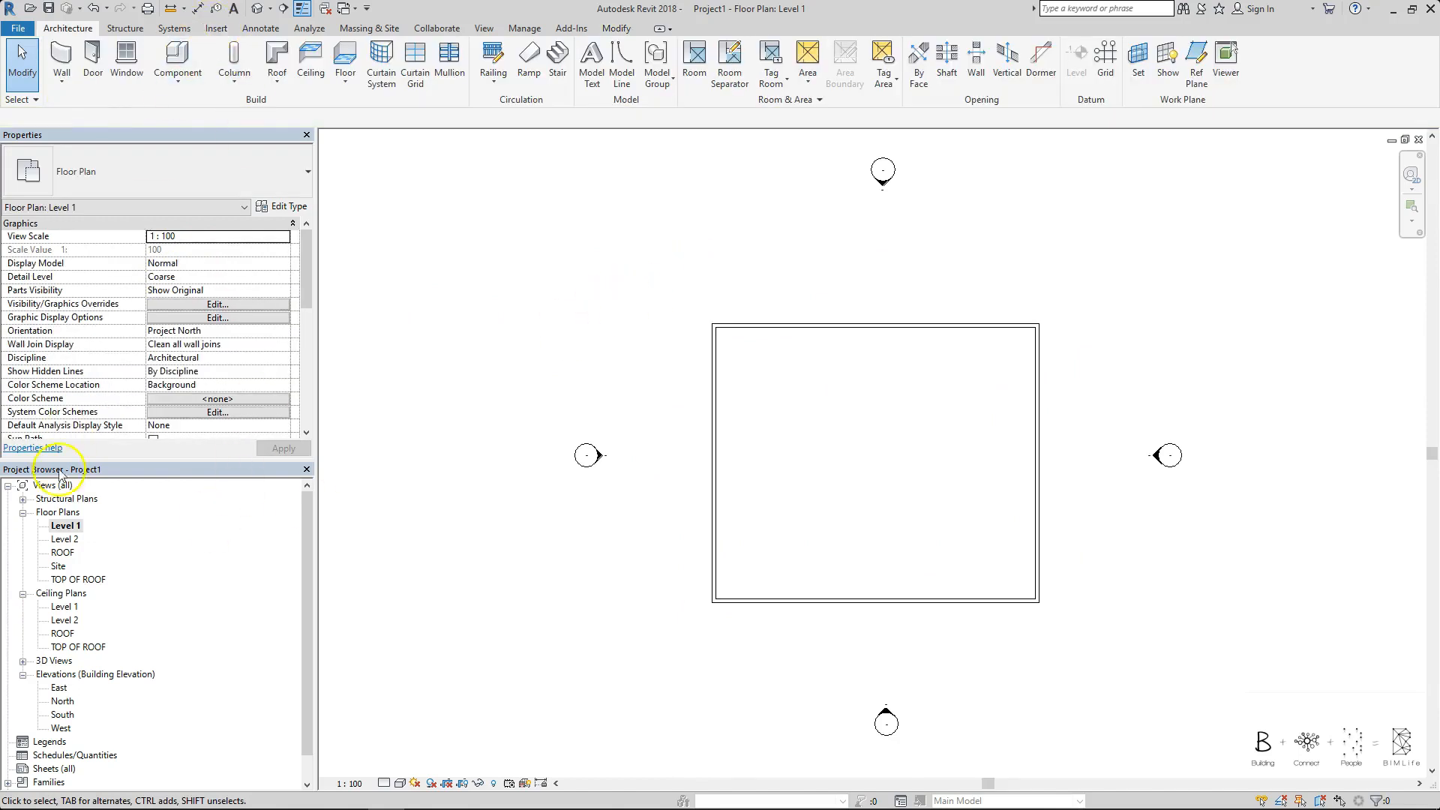
double_click(66, 689)
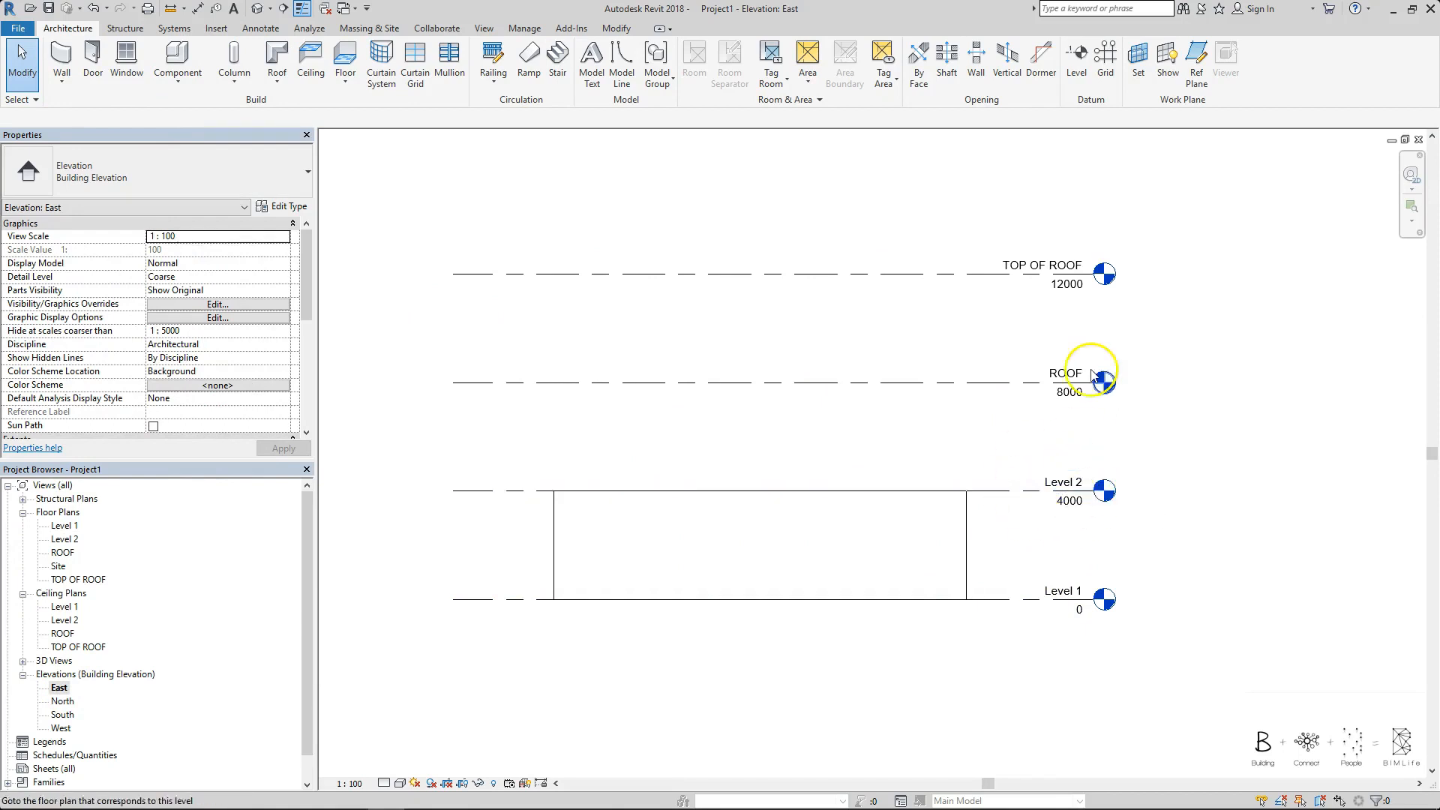
Copy the four walls from the Level 1 plan, paste them aligned to Level 2, and check both storeys in the North elevation
double_click(60, 529)
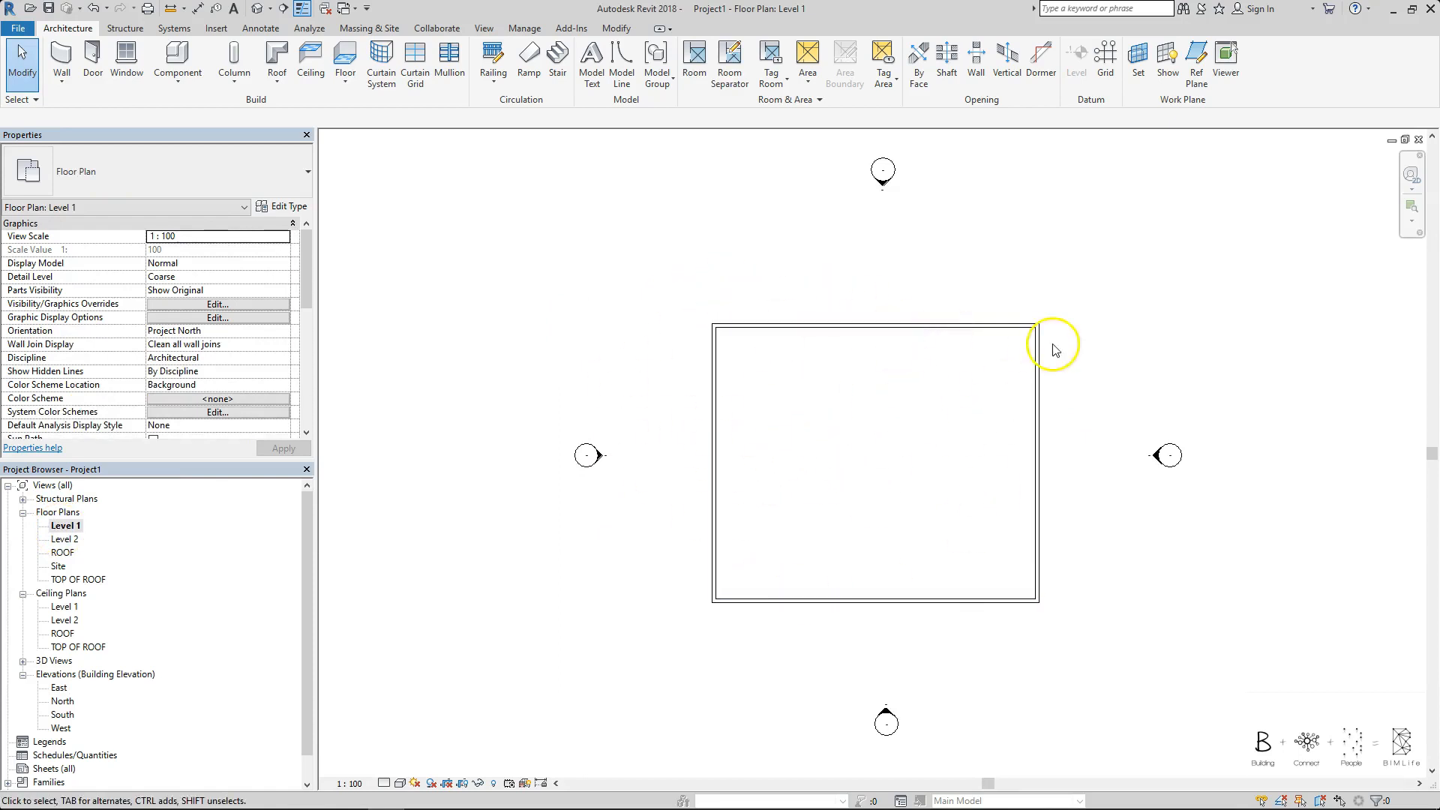
left_click_drag(642, 250, 1105, 636)
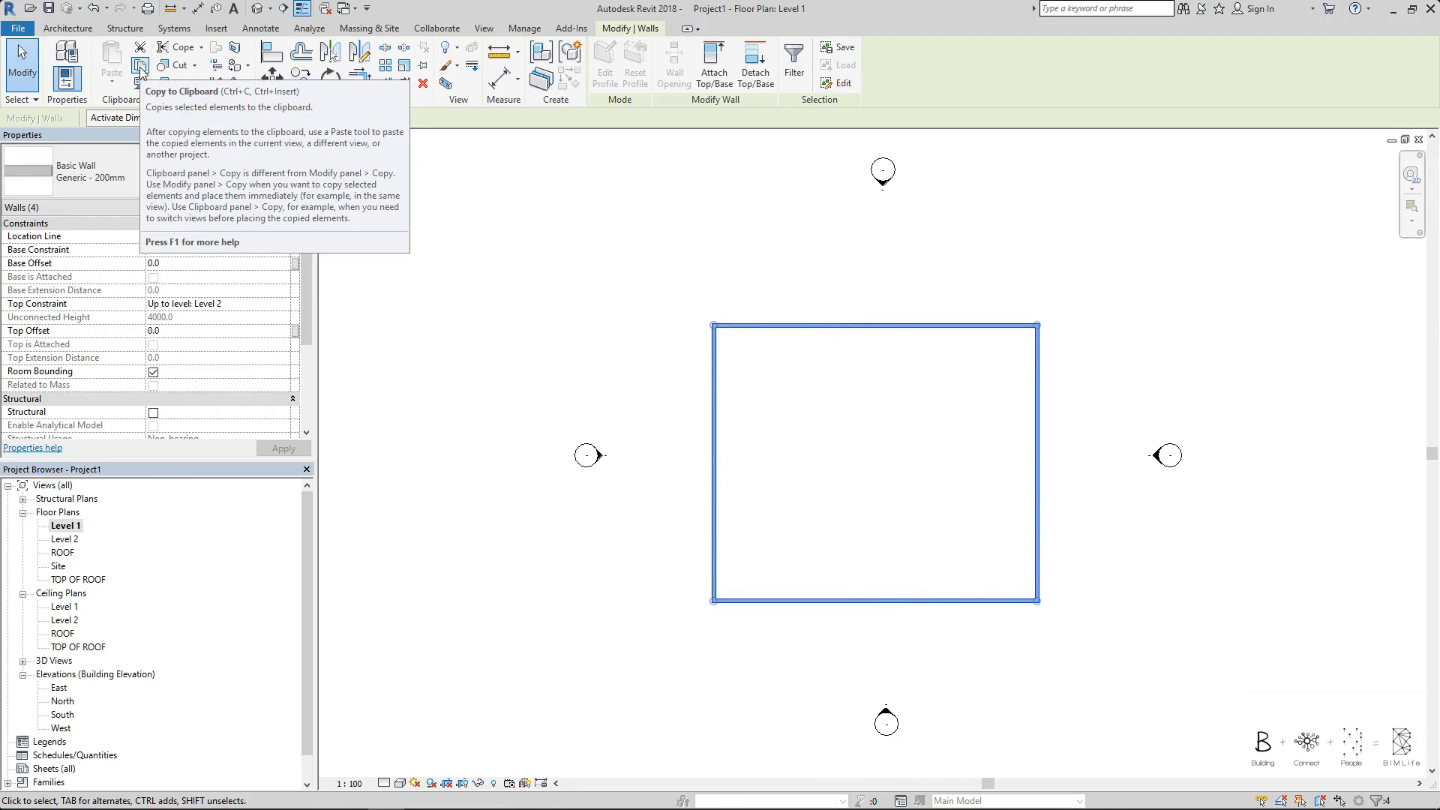
left_click(115, 84)
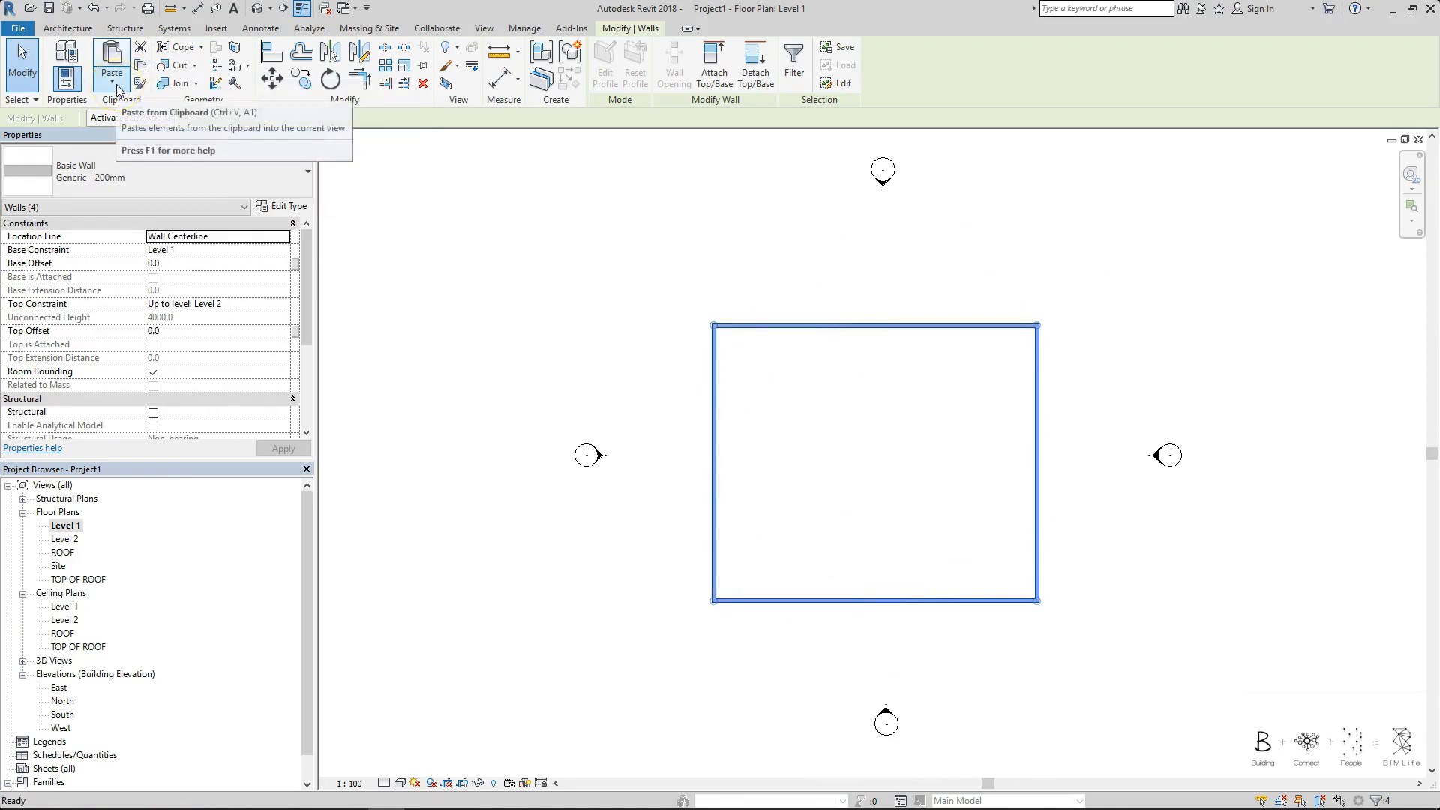
left_click(117, 89)
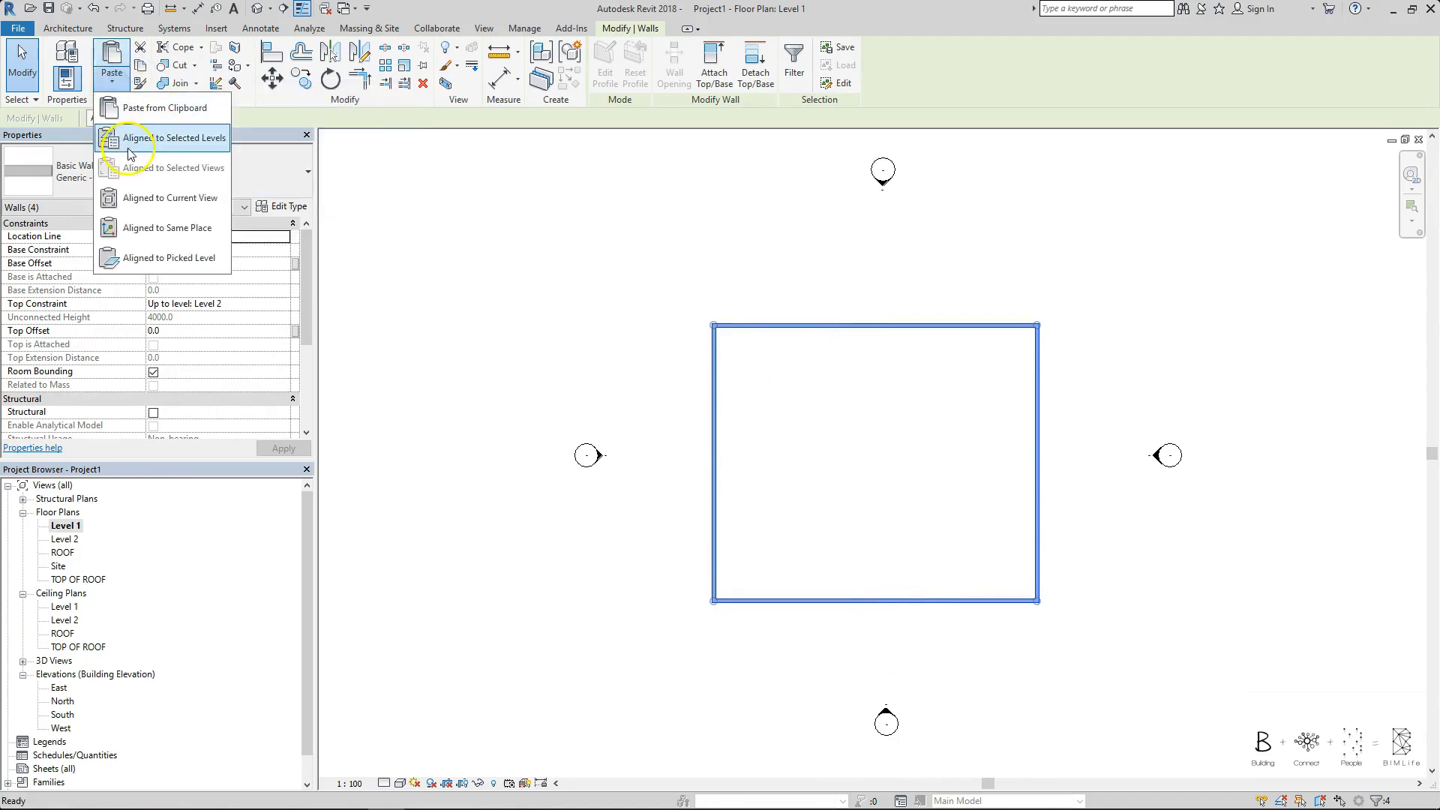
left_click(209, 149)
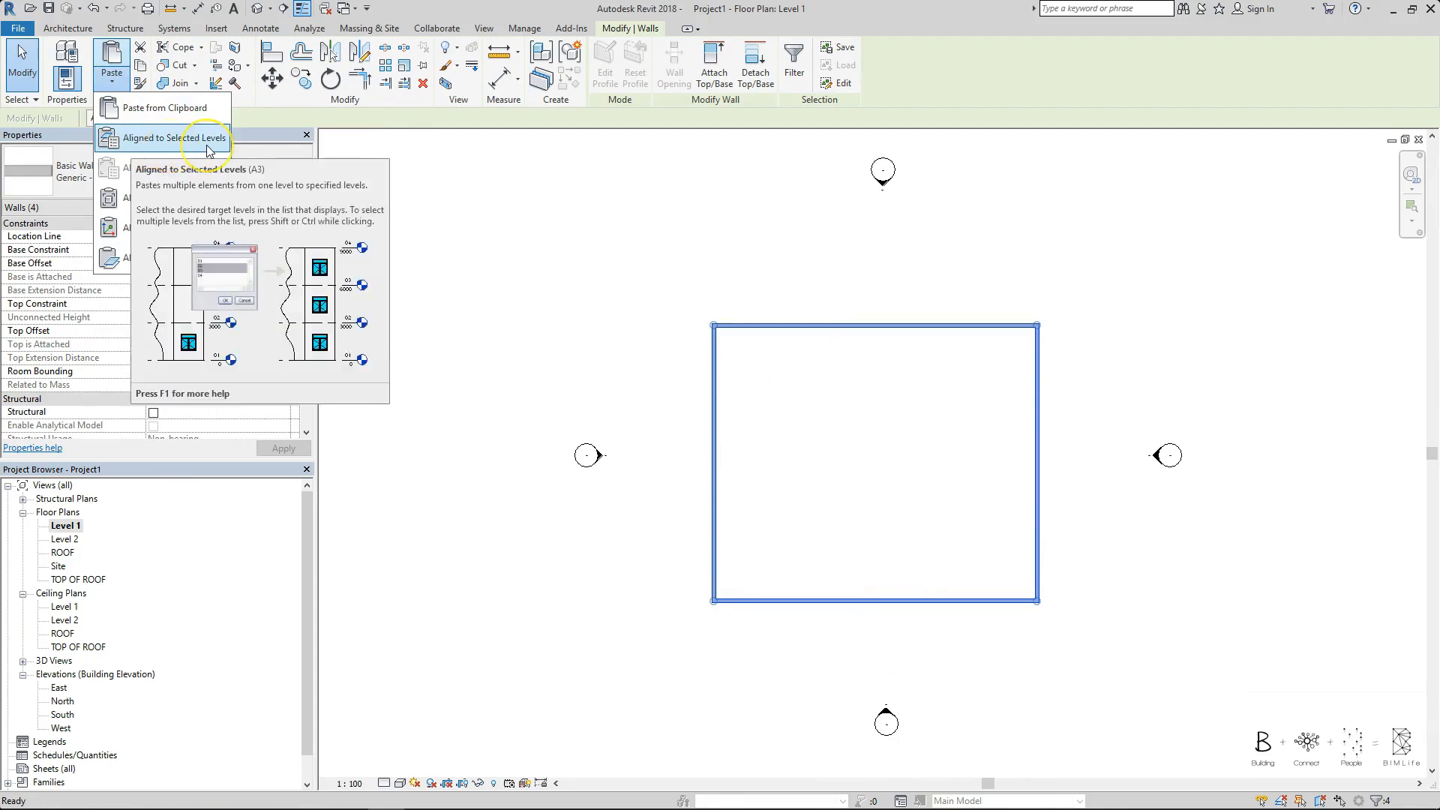
left_click(209, 147)
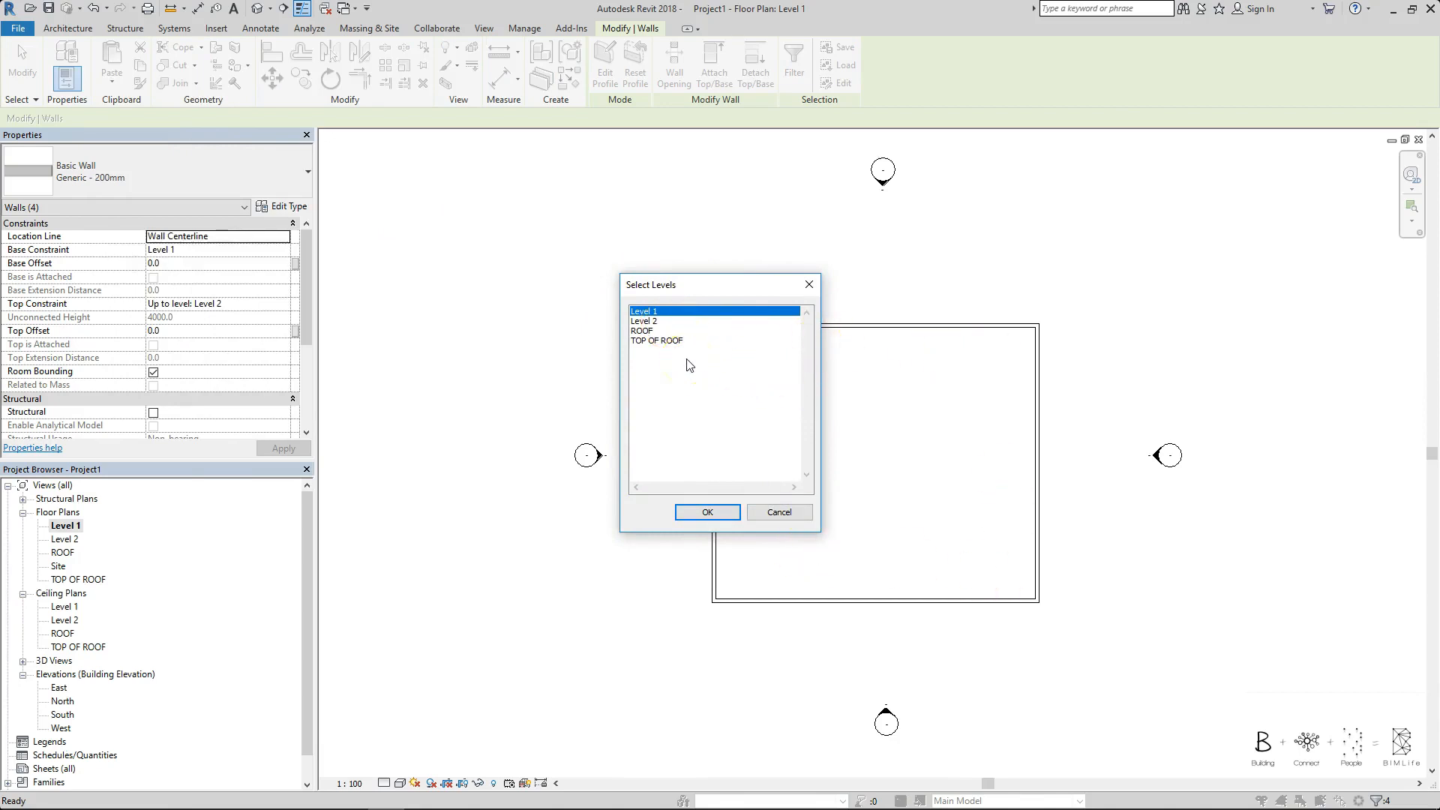
left_click(684, 321)
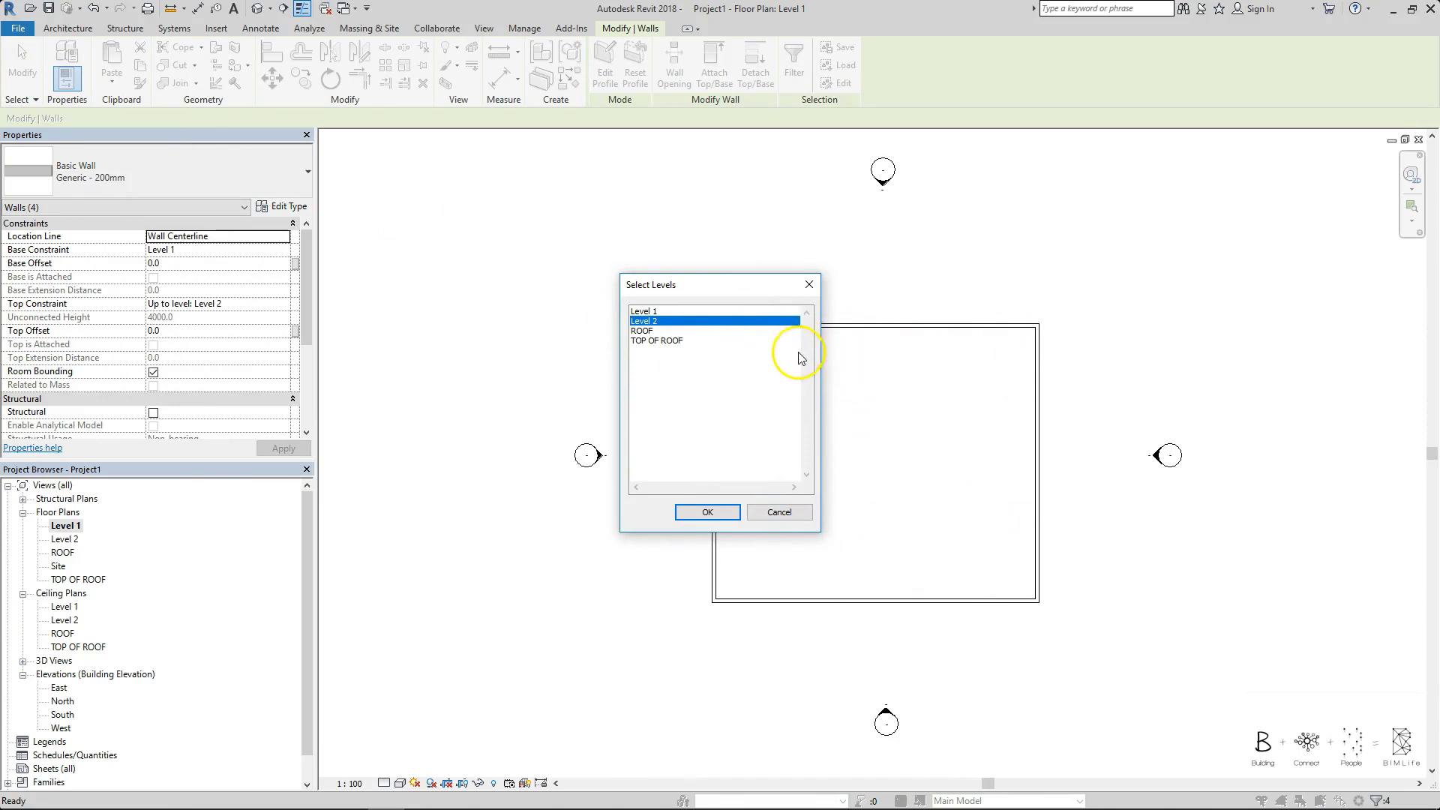
left_click(708, 513)
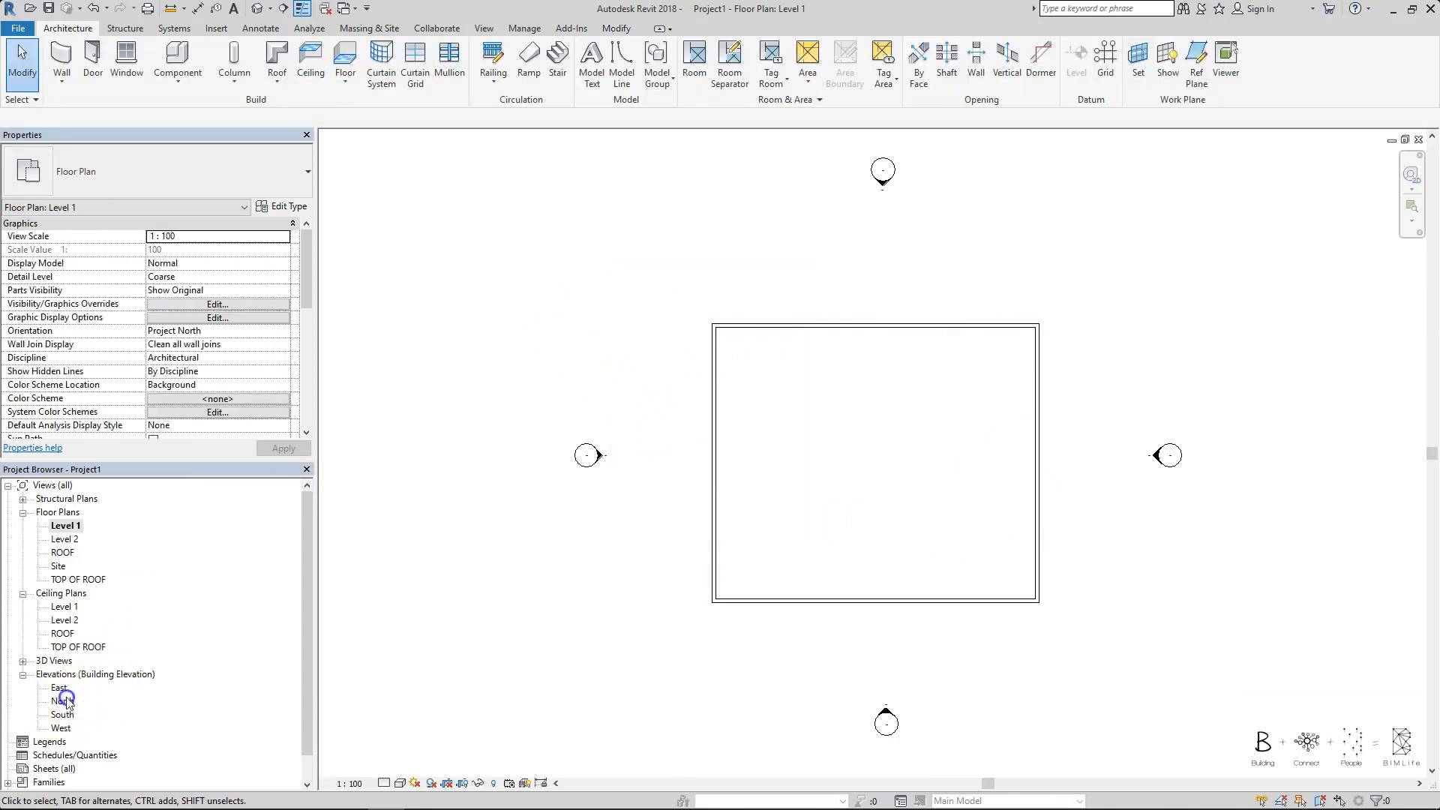
double_click(63, 701)
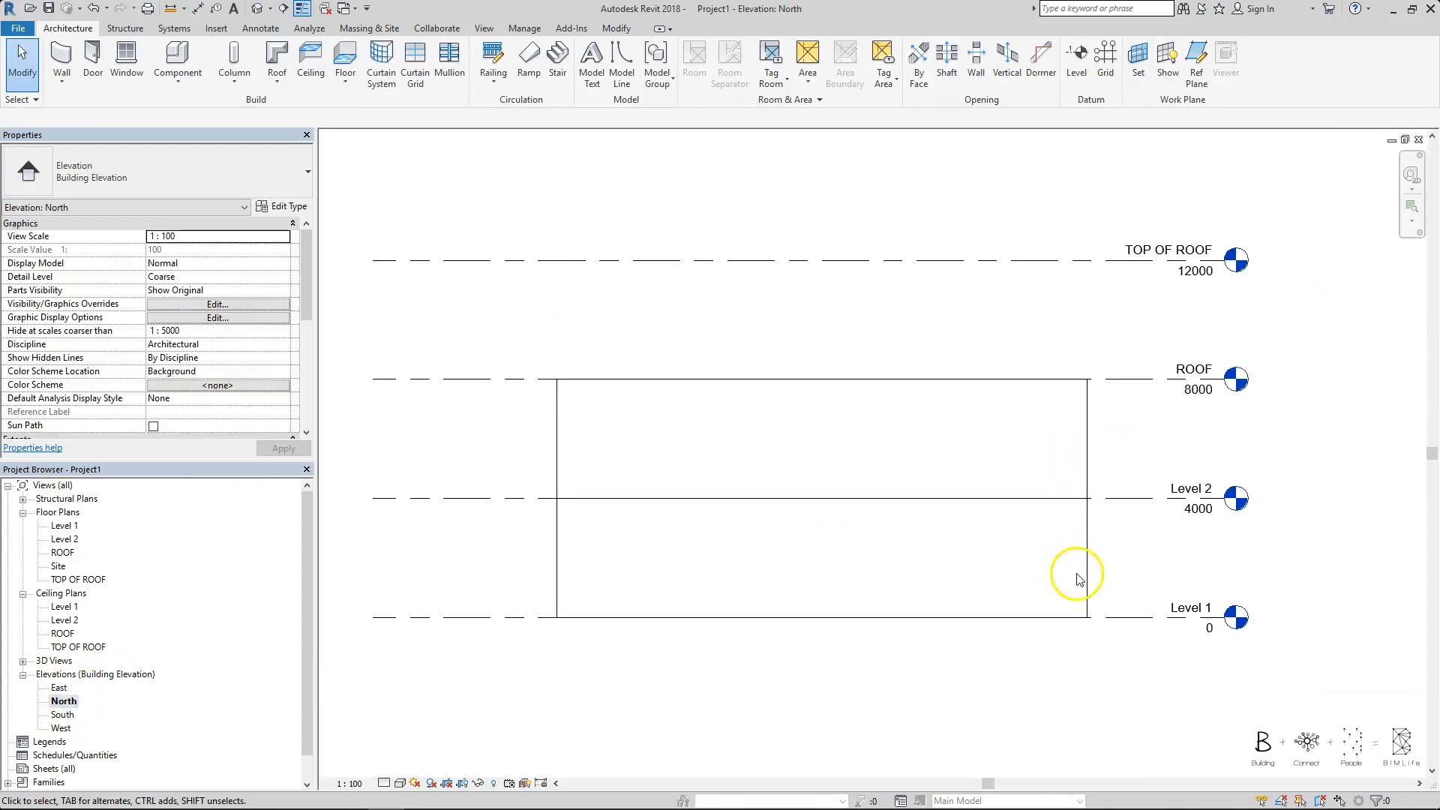
double_click(63, 525)
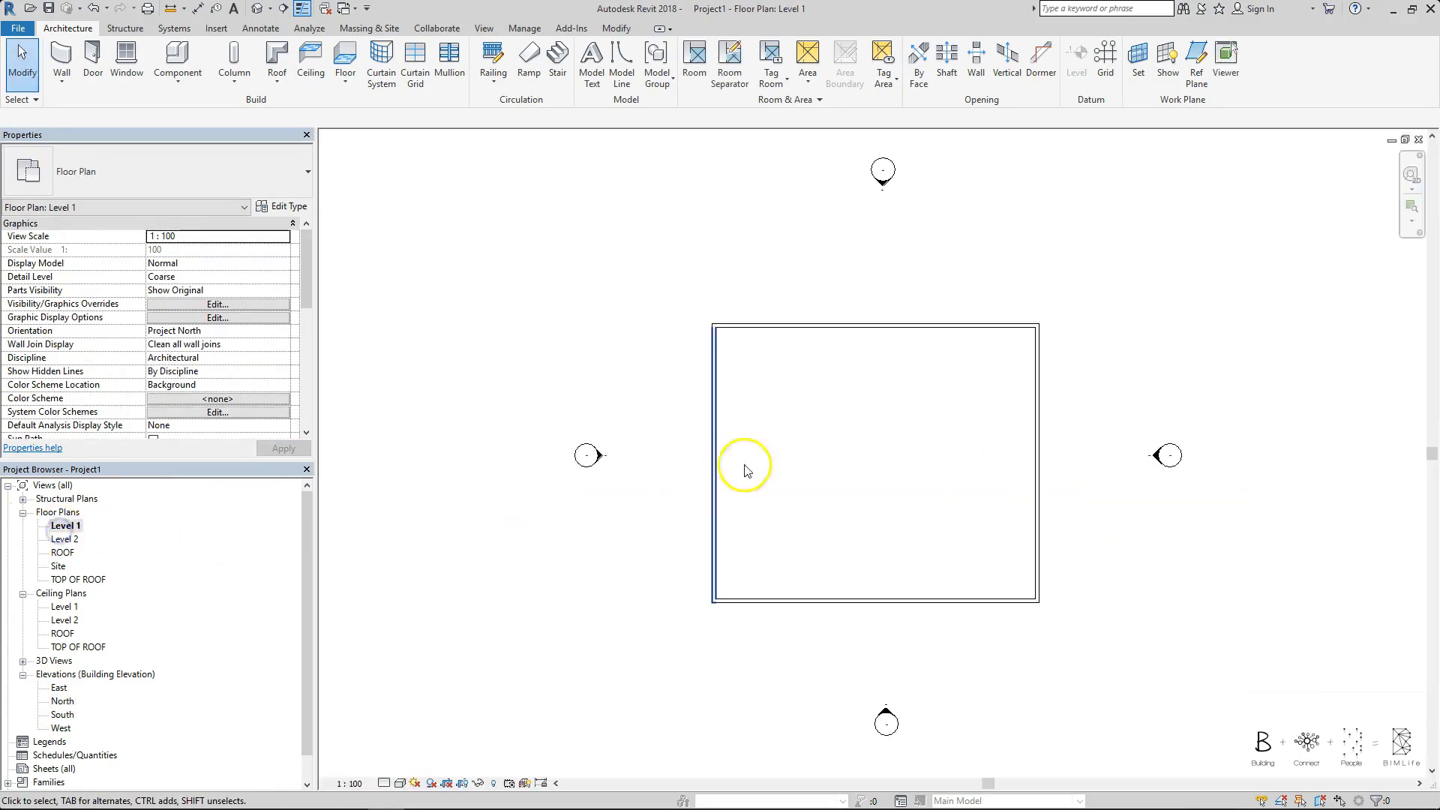
left_click_drag(660, 289, 1080, 645)
left_click(141, 69)
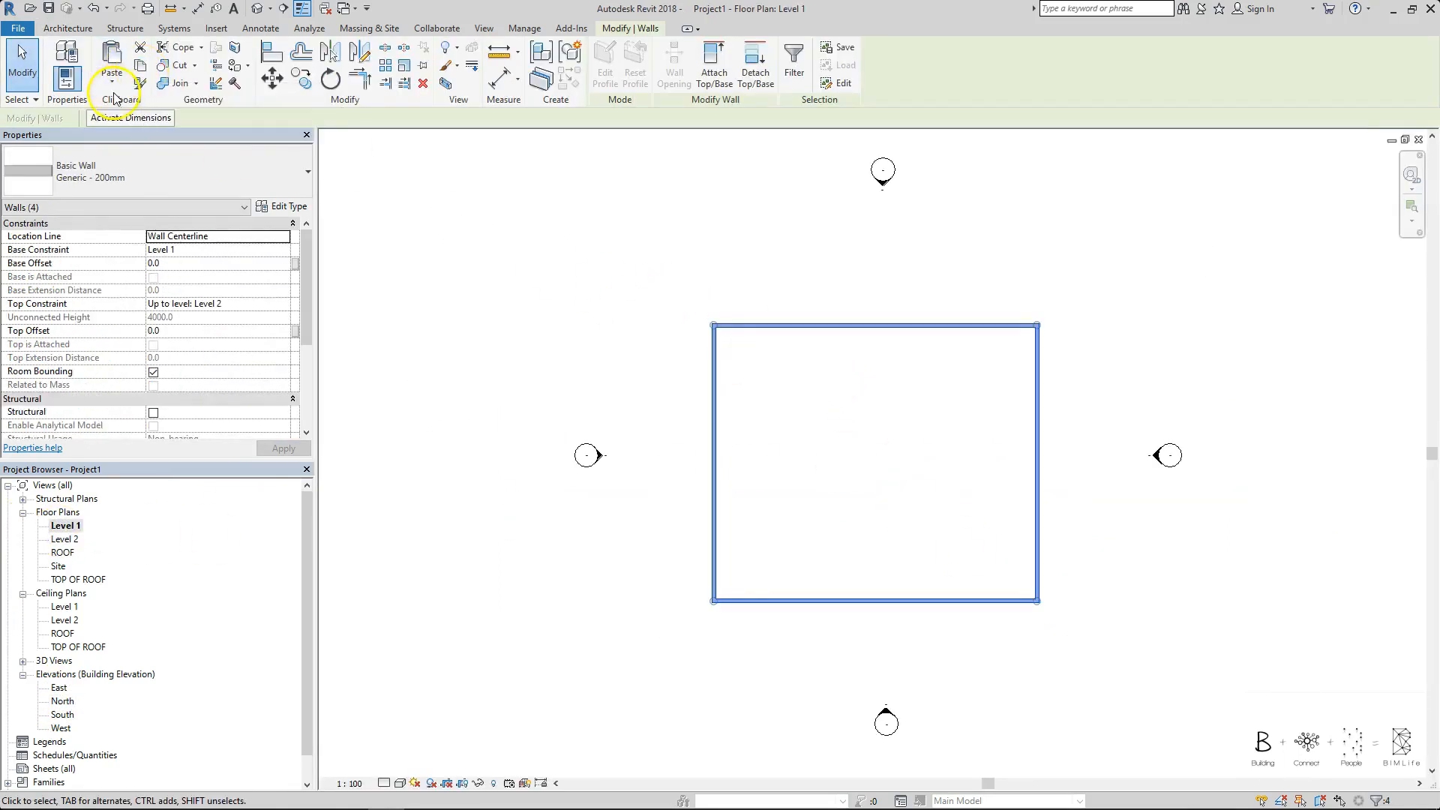
left_click(112, 75)
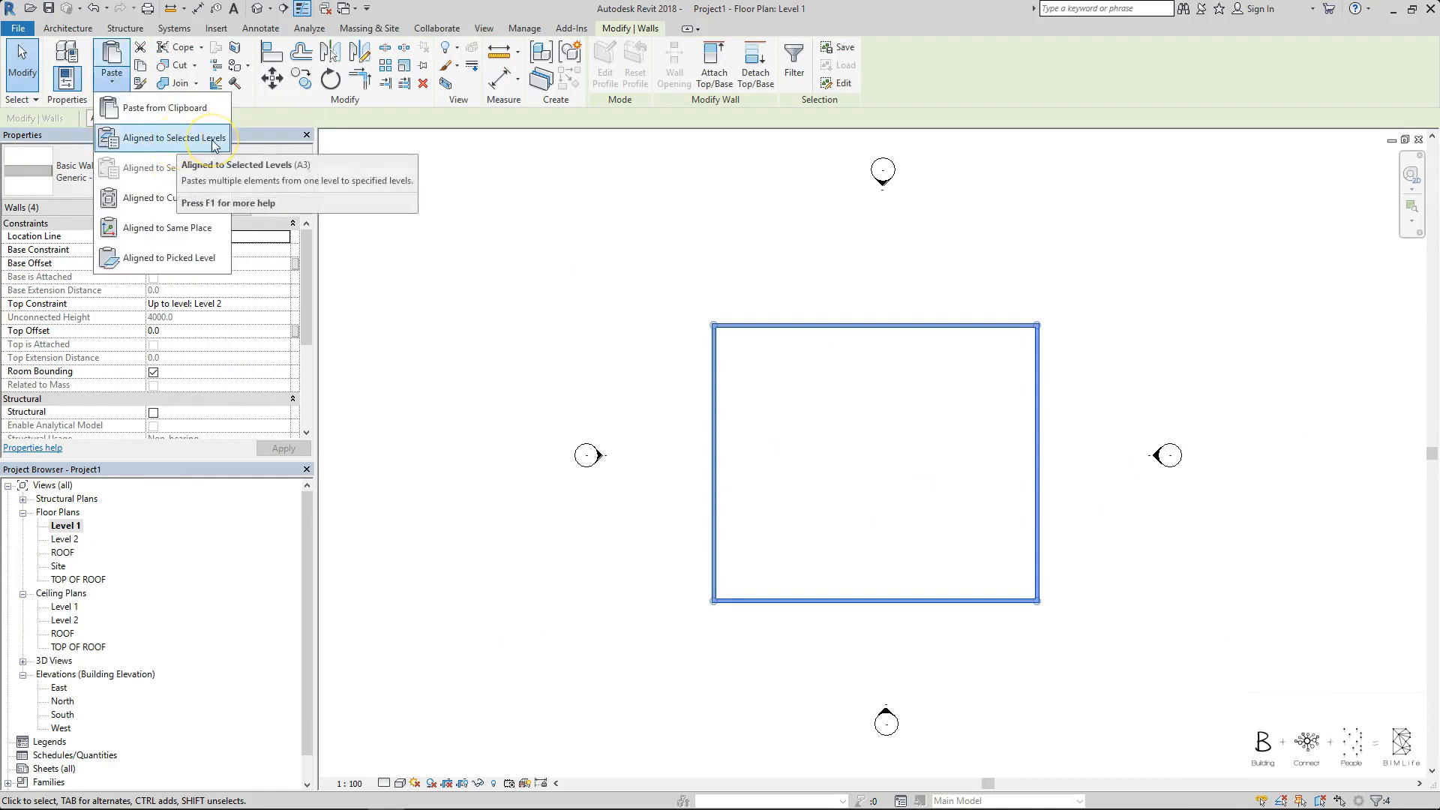
left_click(908, 235)
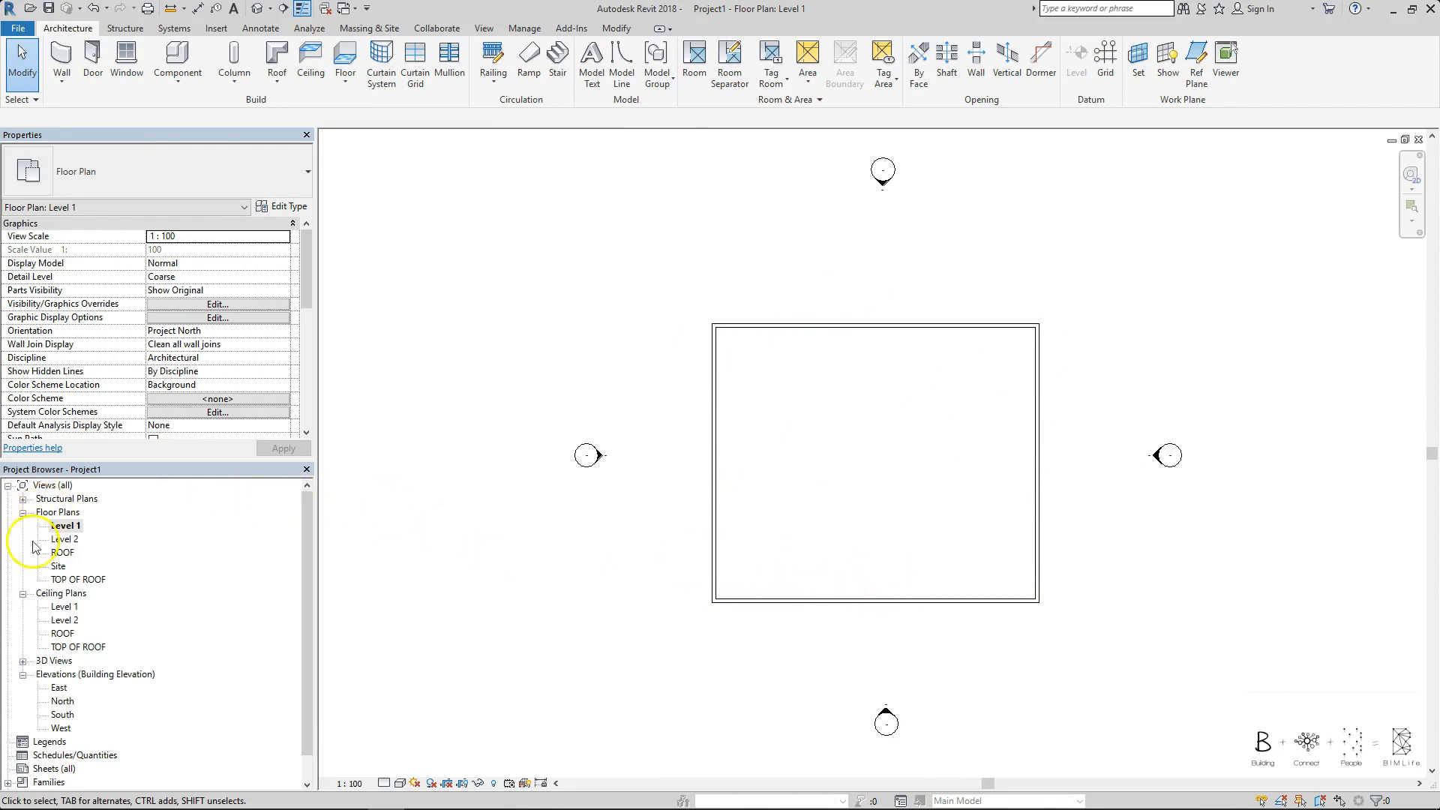
Set the underlay base level of the ROOF floor plan to Level 2
double_click(63, 553)
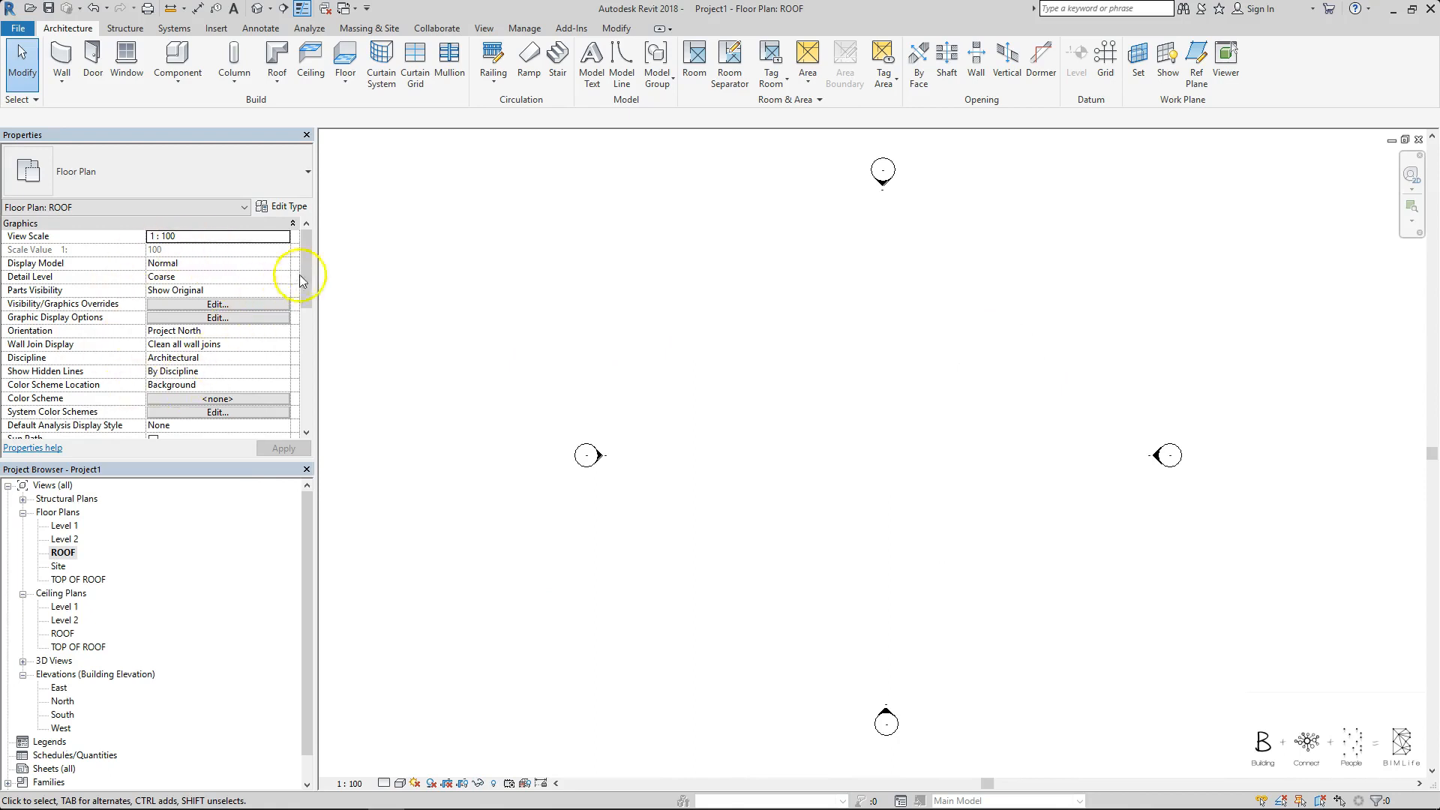
scroll(304, 283, "down", 5)
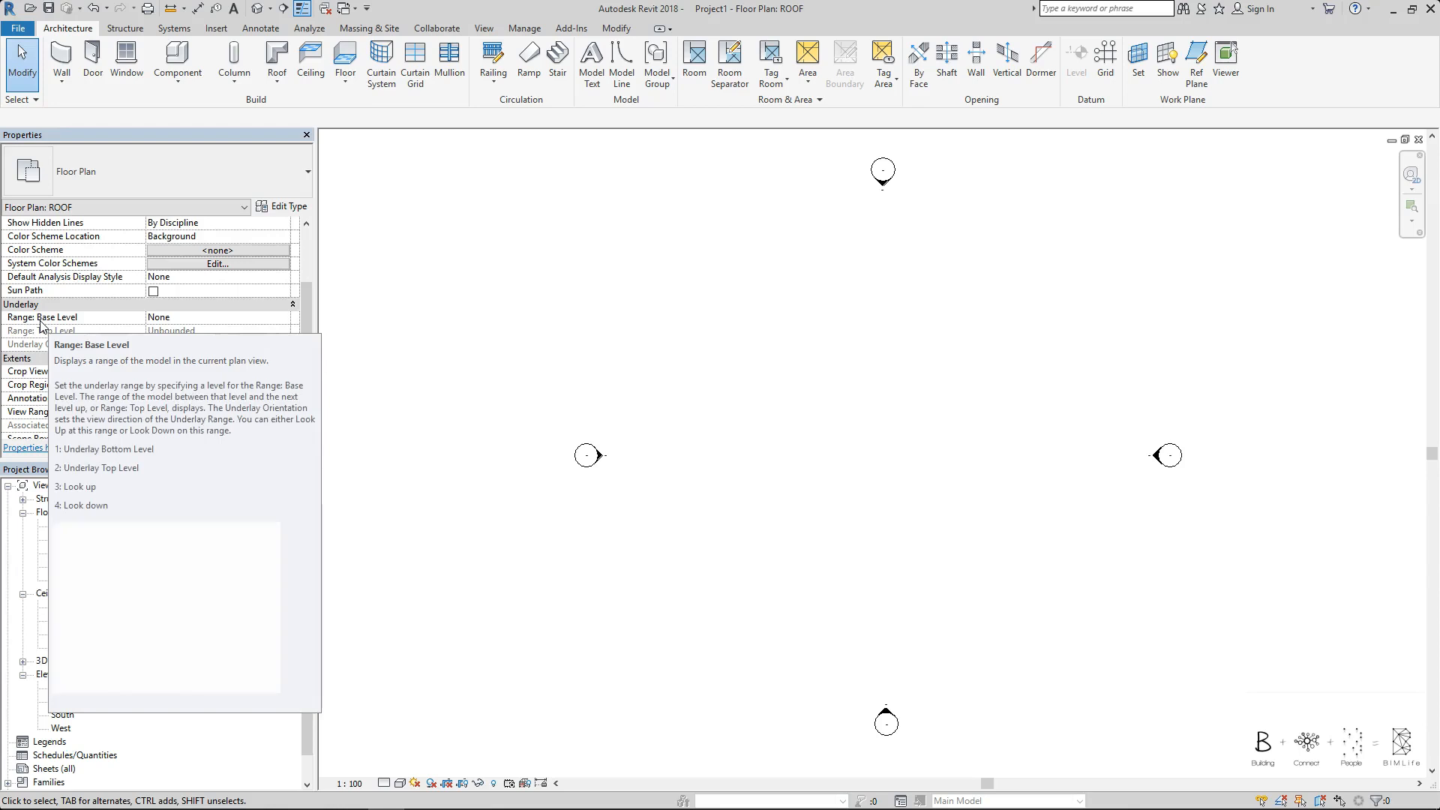
left_click(283, 318)
left_click(220, 353)
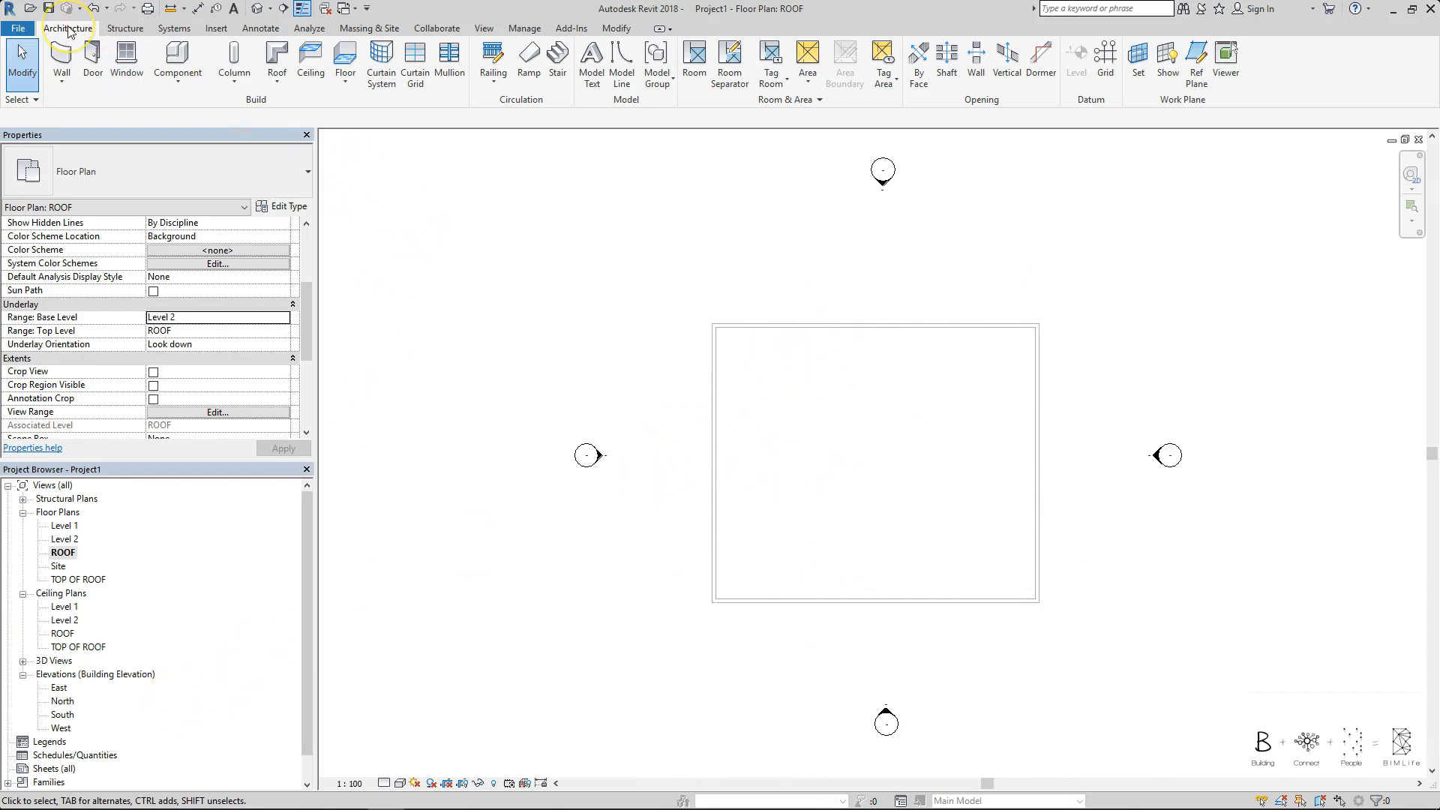
Create a roof by footprint from a rectangle along the outer wall edges, all sides defining slope, and check it in 3D
left_click(278, 83)
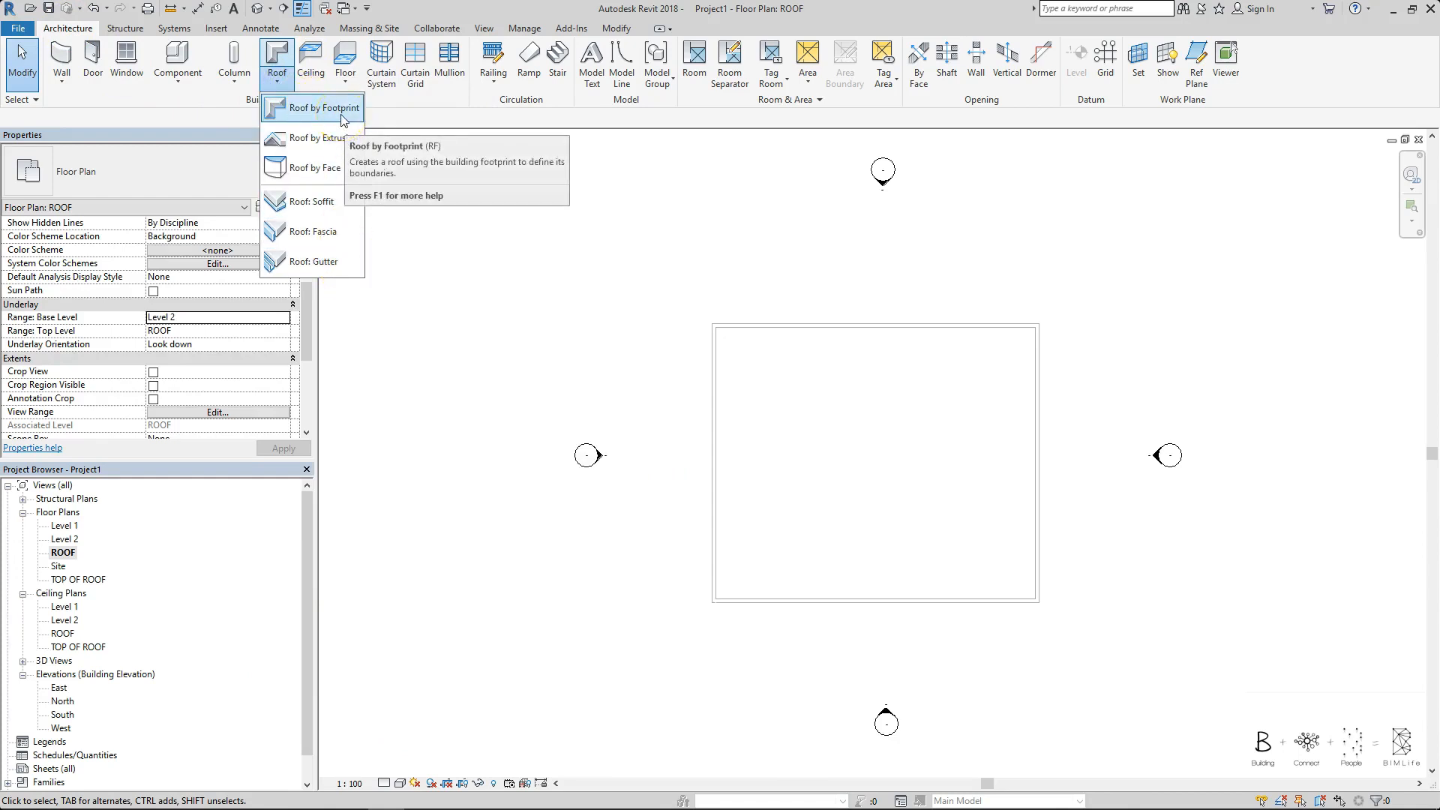
left_click(340, 142)
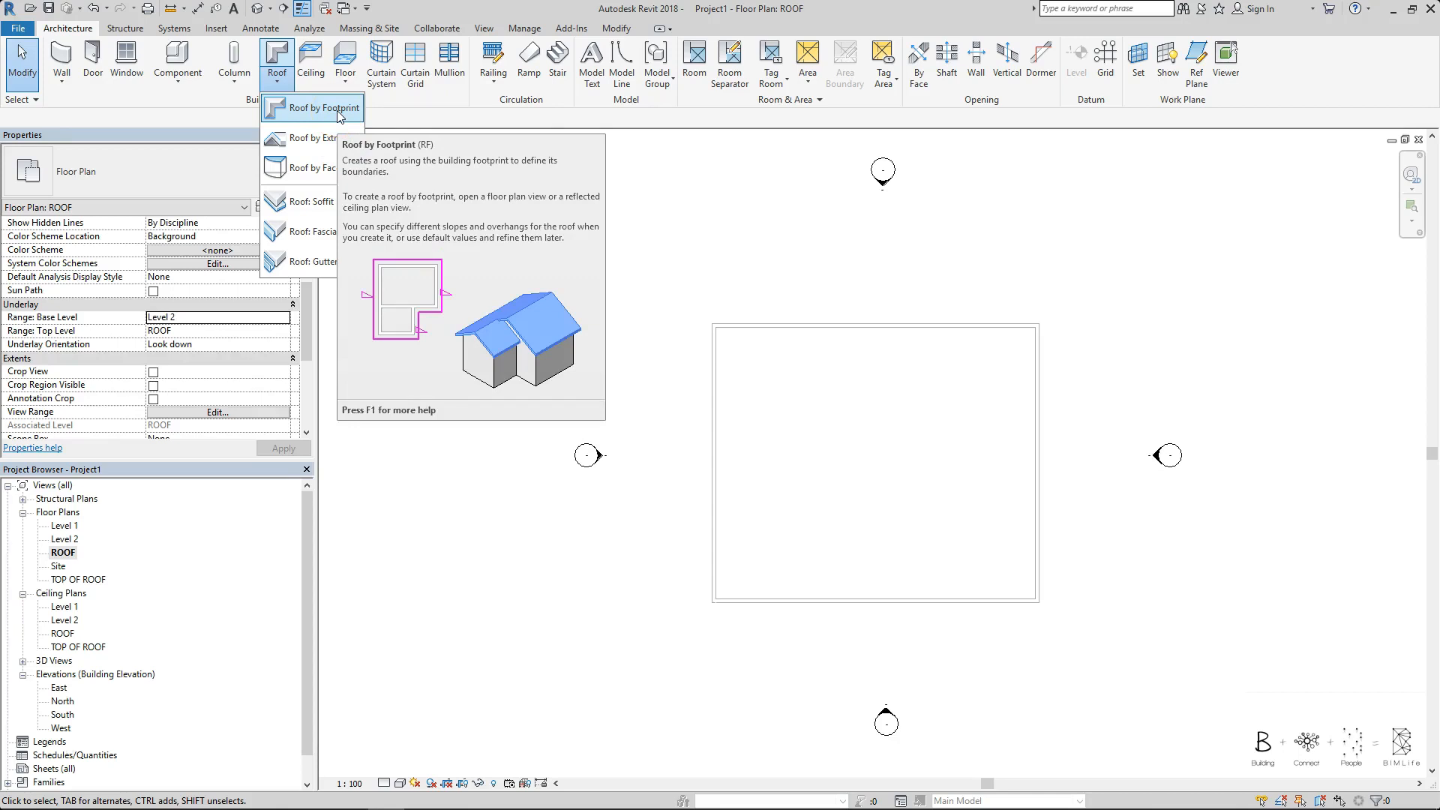
left_click(340, 114)
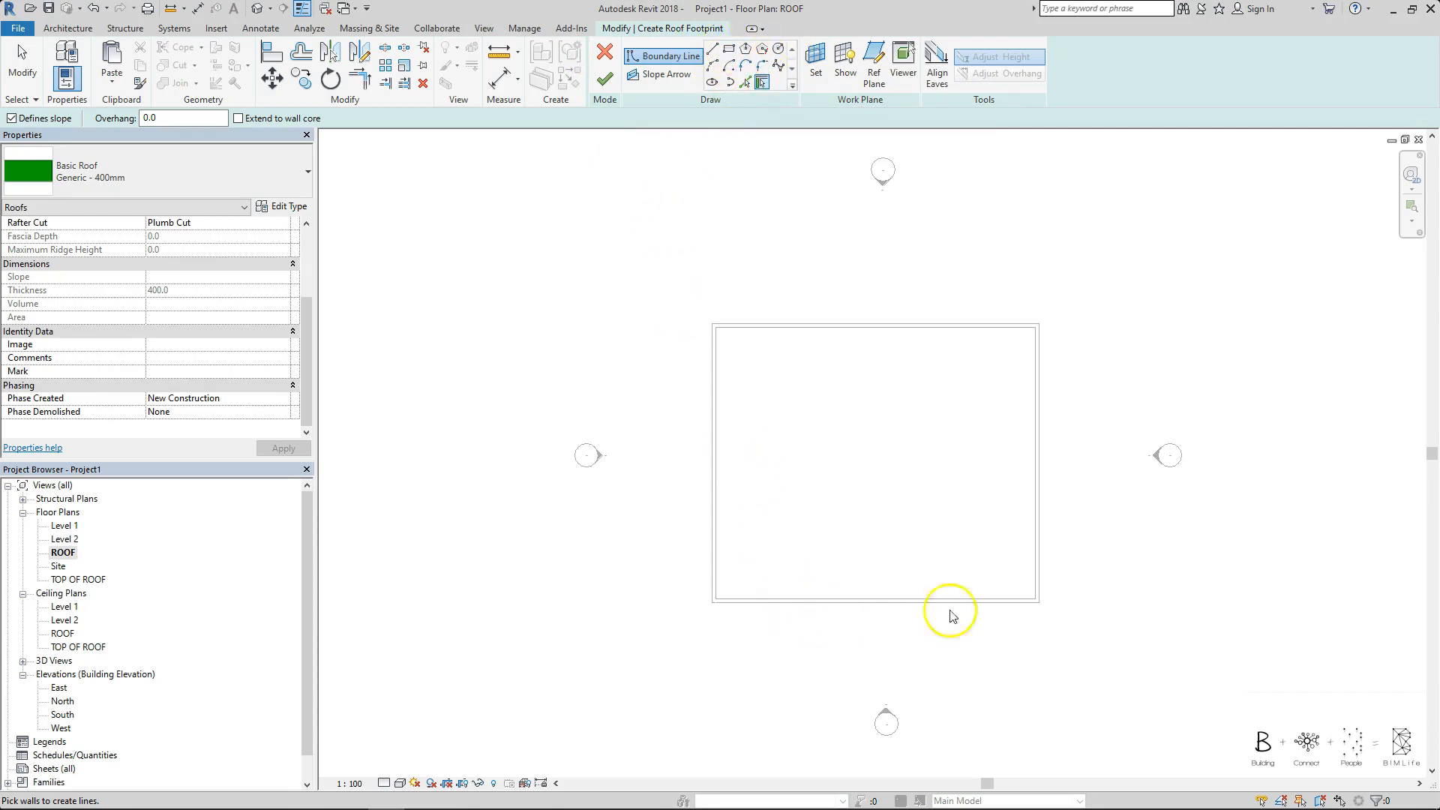
left_click(729, 50)
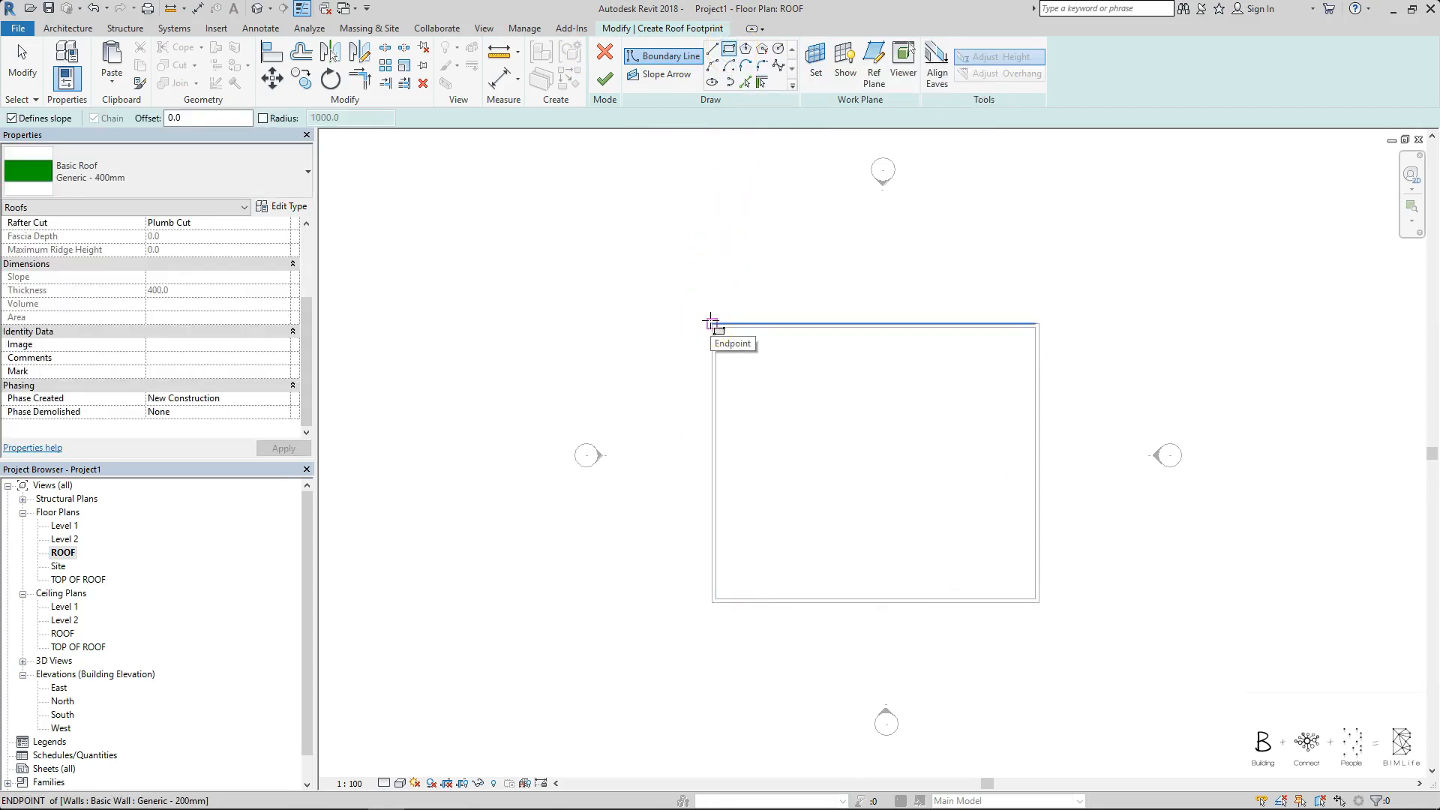
left_click_drag(711, 323, 1038, 602)
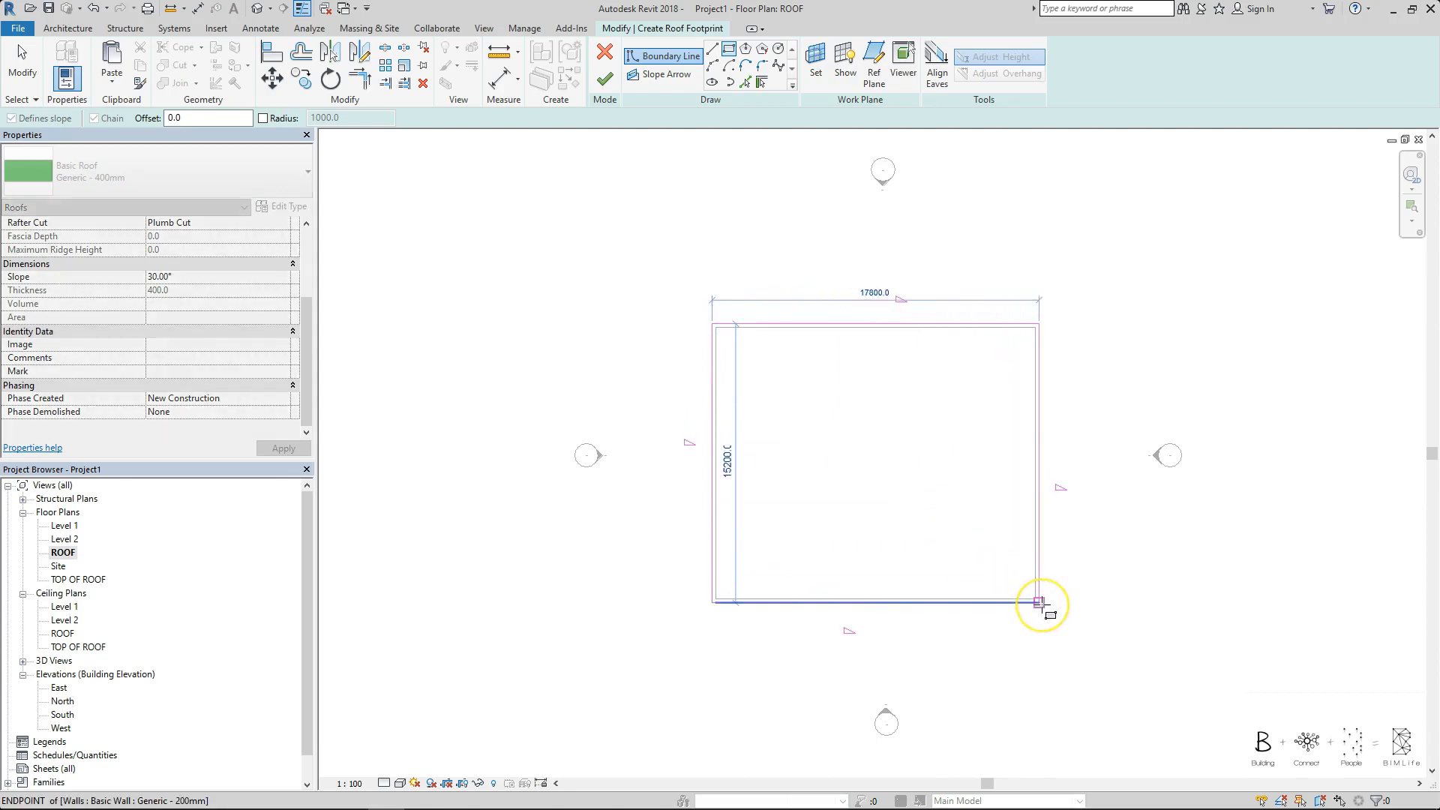
left_click(1039, 602)
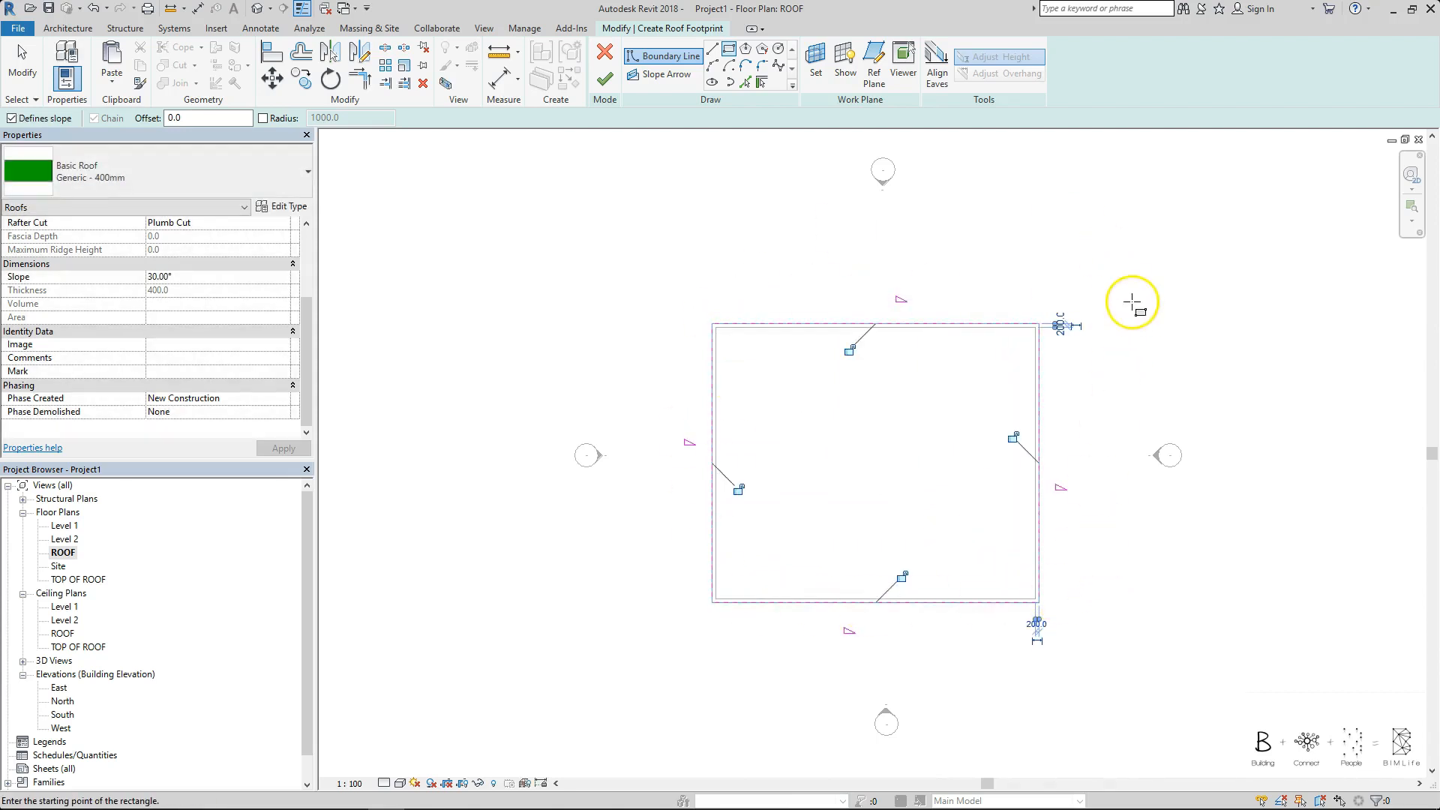
left_click(609, 85)
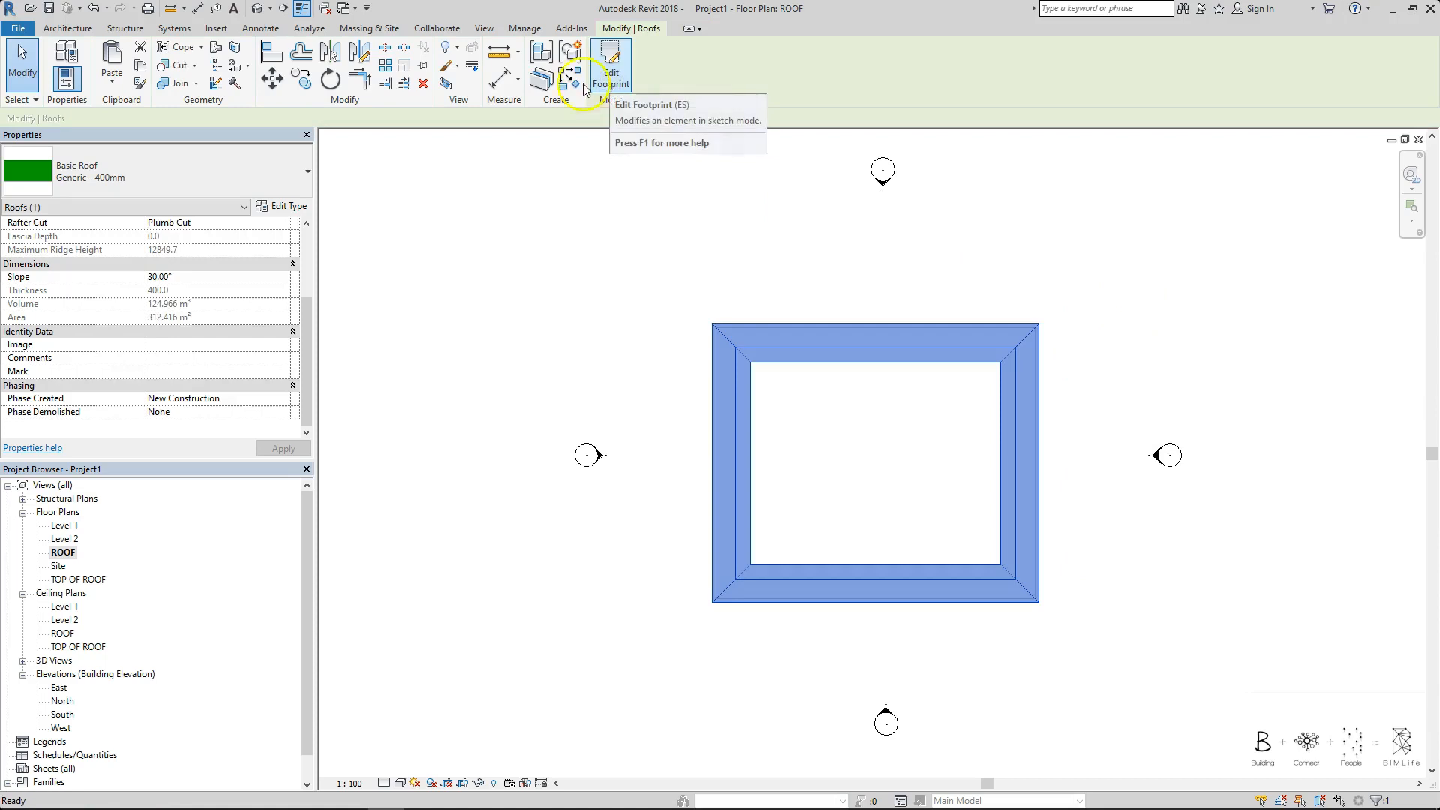
left_click(409, 278)
left_click(258, 10)
scroll(1076, 421, "down", 3)
middle_click_drag(1173, 510, 1129, 449, "shift")
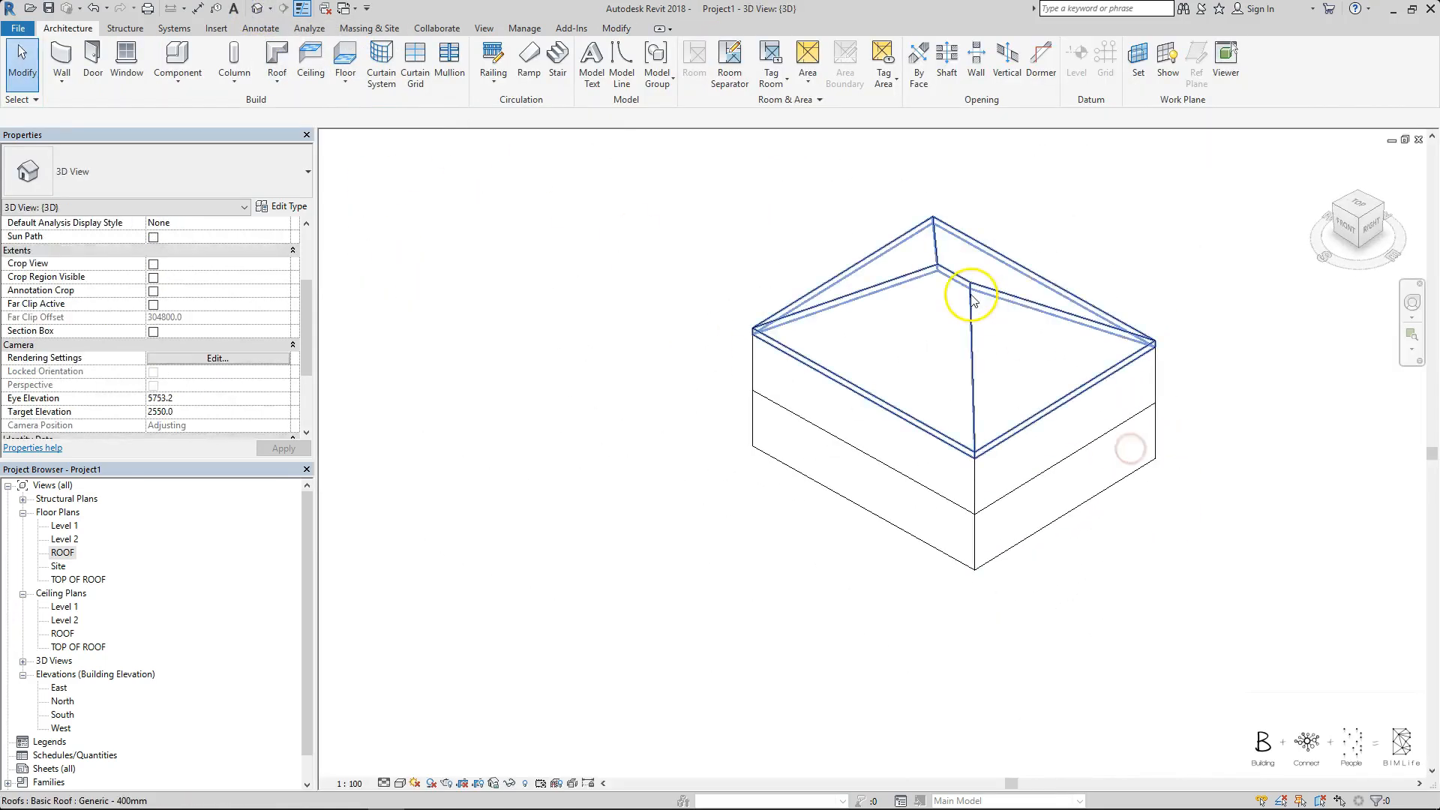
middle_click_drag(1097, 269, 1016, 327)
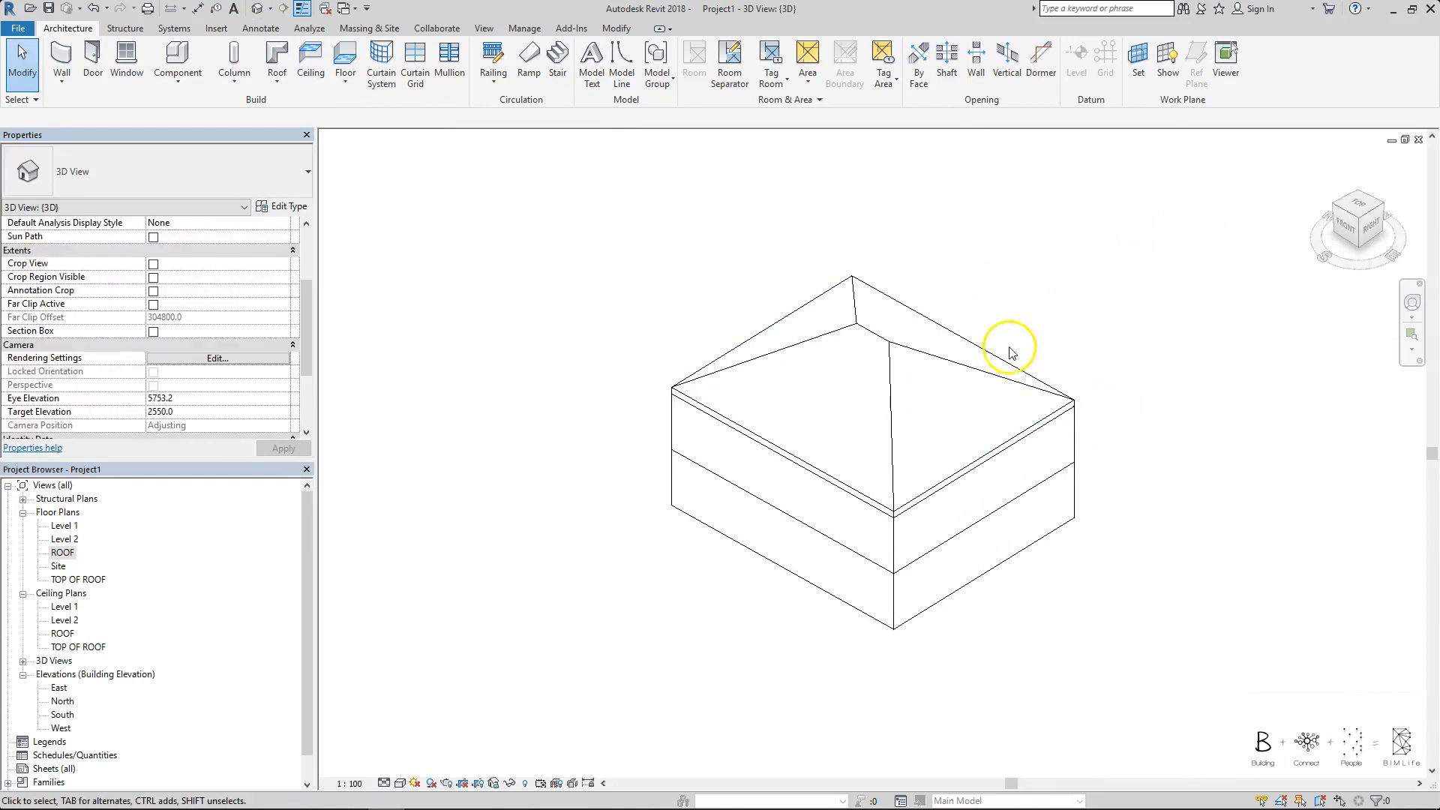
Edit the roof's footprint in the ROOF floor plan and turn off slope definition for its north edge
double_click(64, 553)
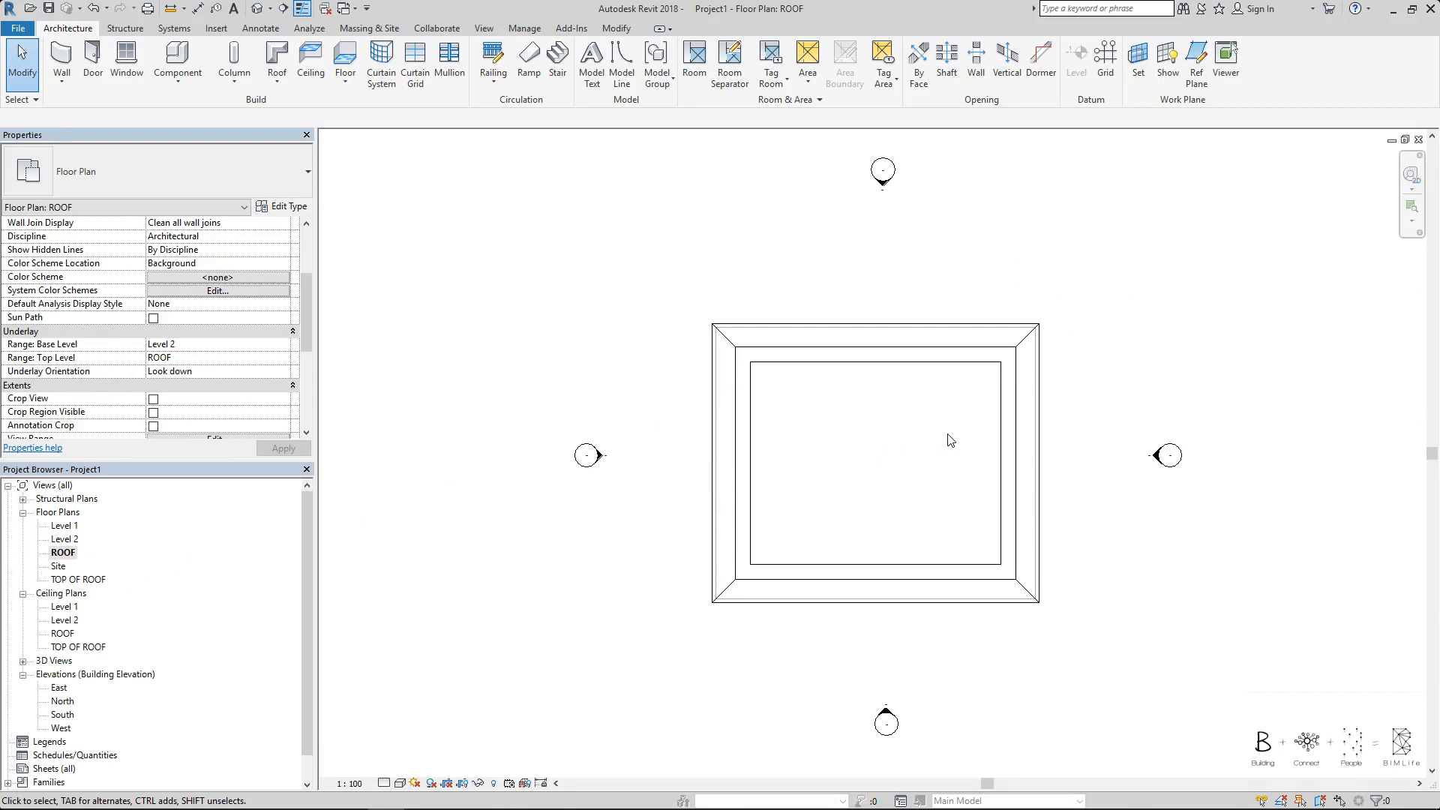
left_click(915, 354)
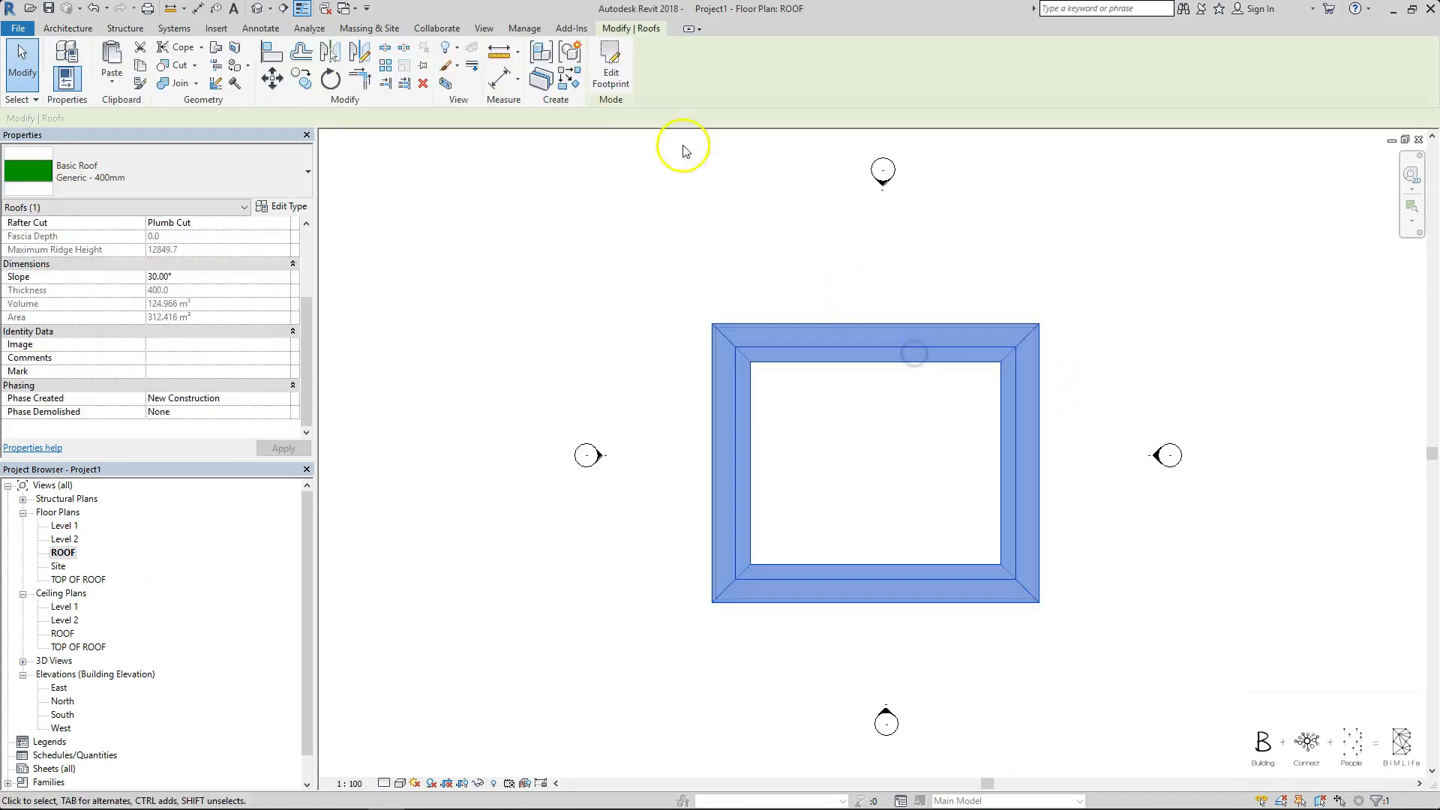
left_click(614, 64)
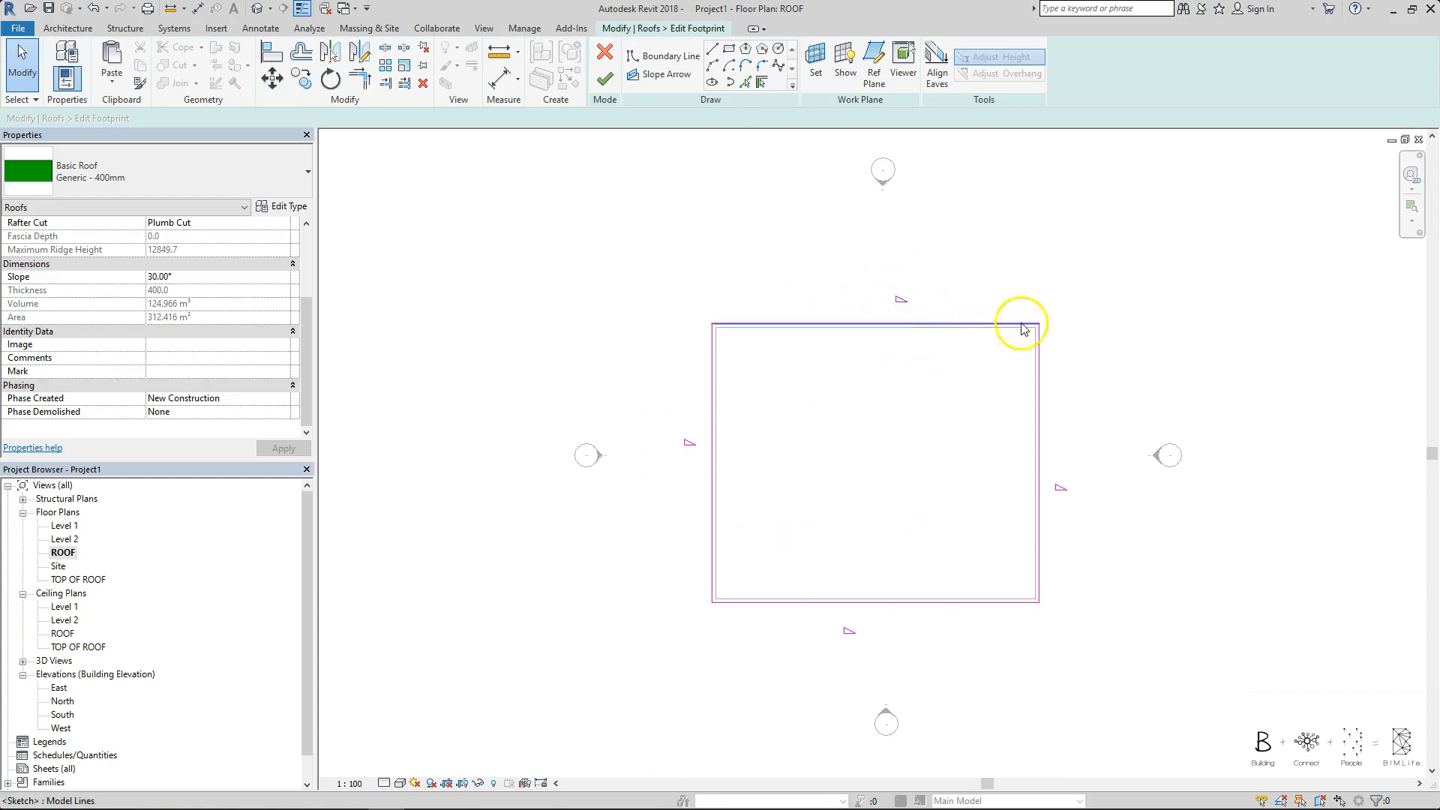
left_click(883, 326)
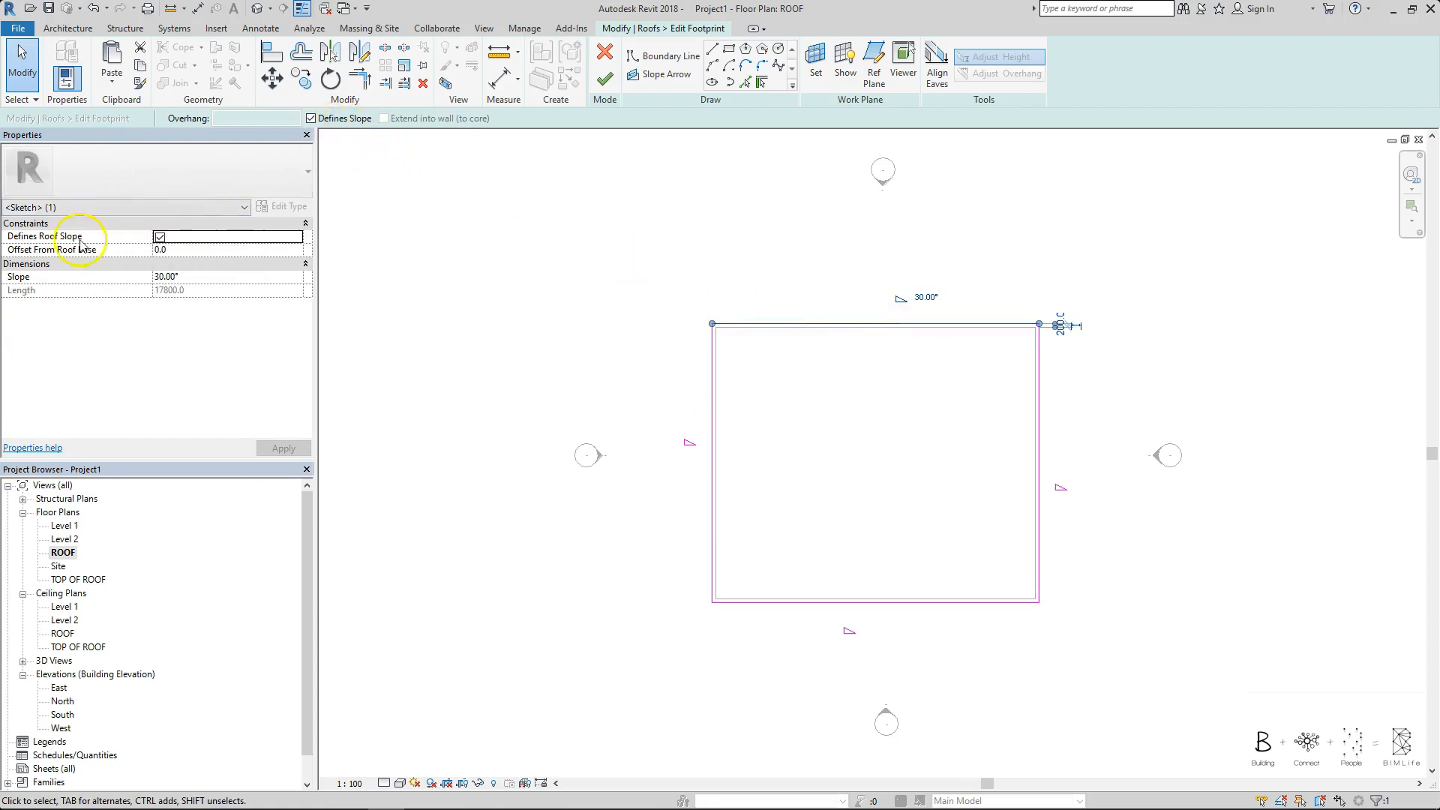
left_click(159, 237)
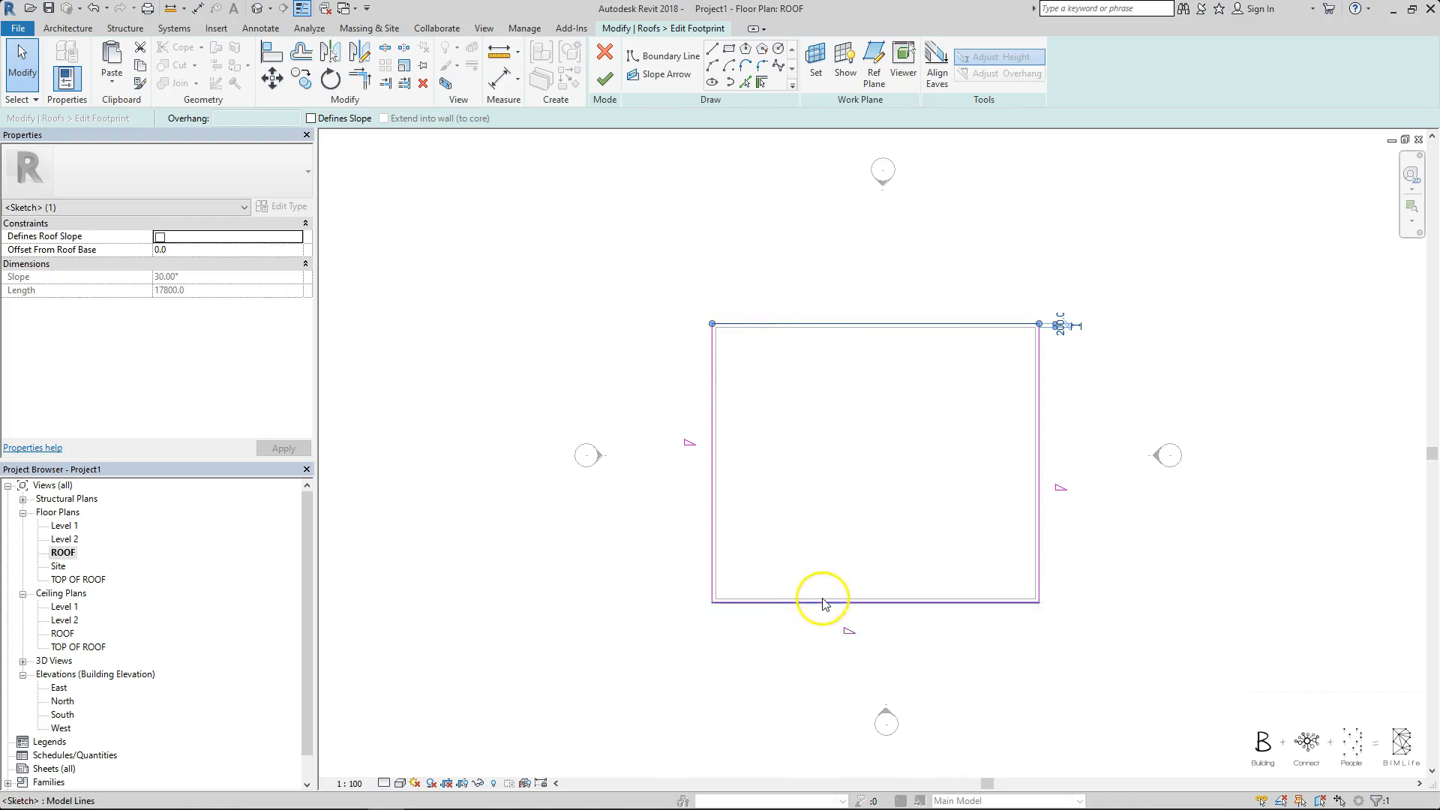
Turn off slope definition for the footprint's south edge and check the finished roof in 3D
left_click(897, 582)
left_click(868, 600)
left_click(311, 118)
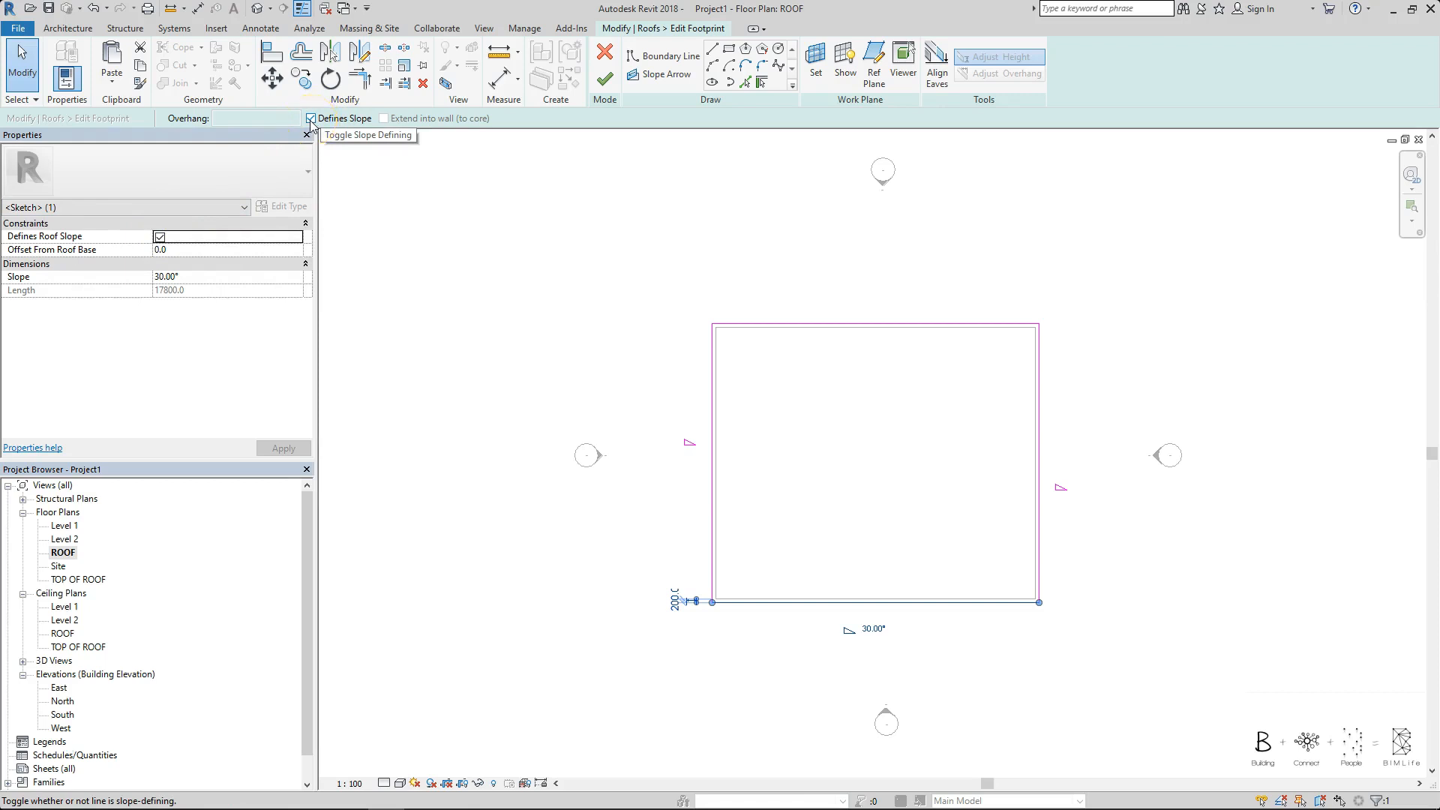
left_click(877, 278)
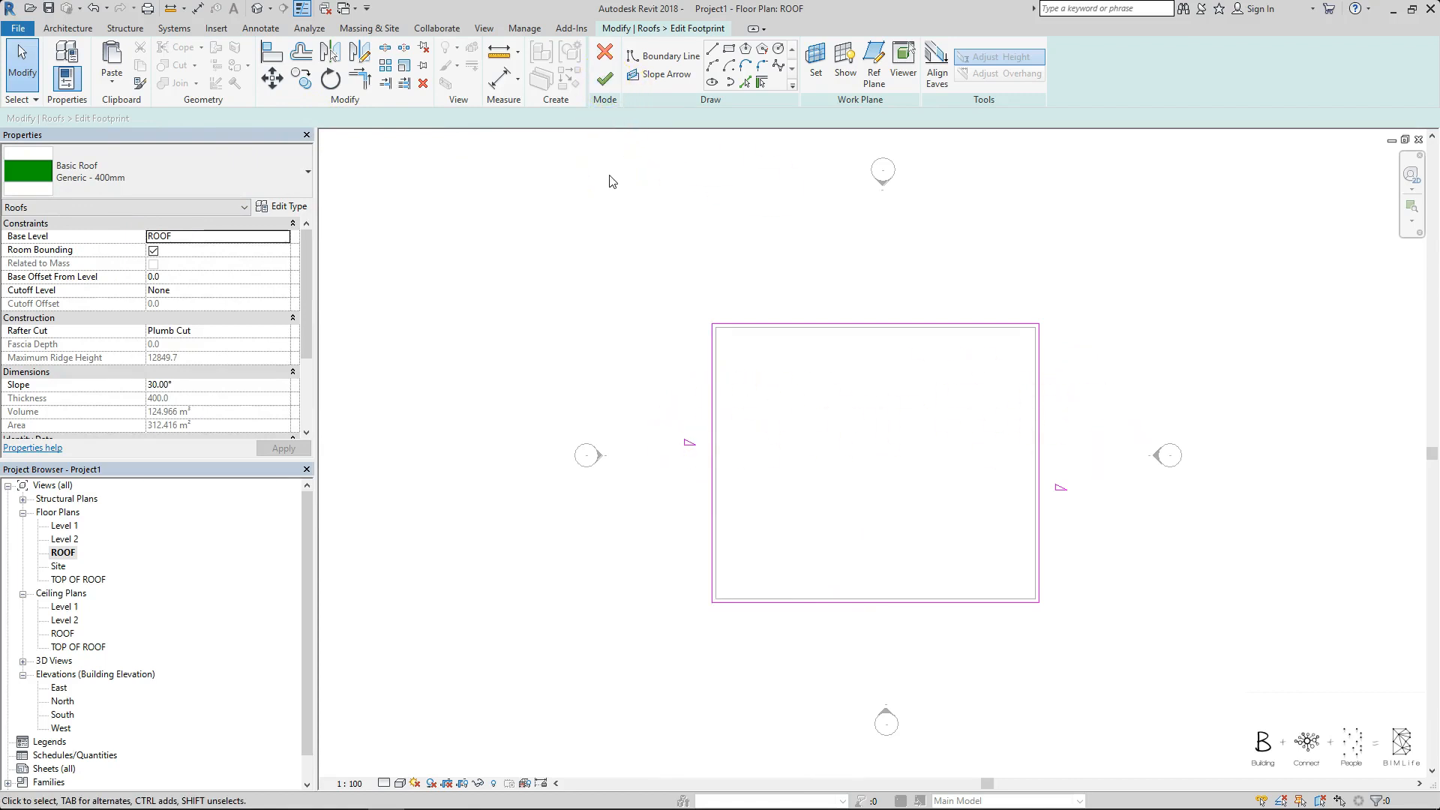
left_click(607, 78)
left_click(256, 9)
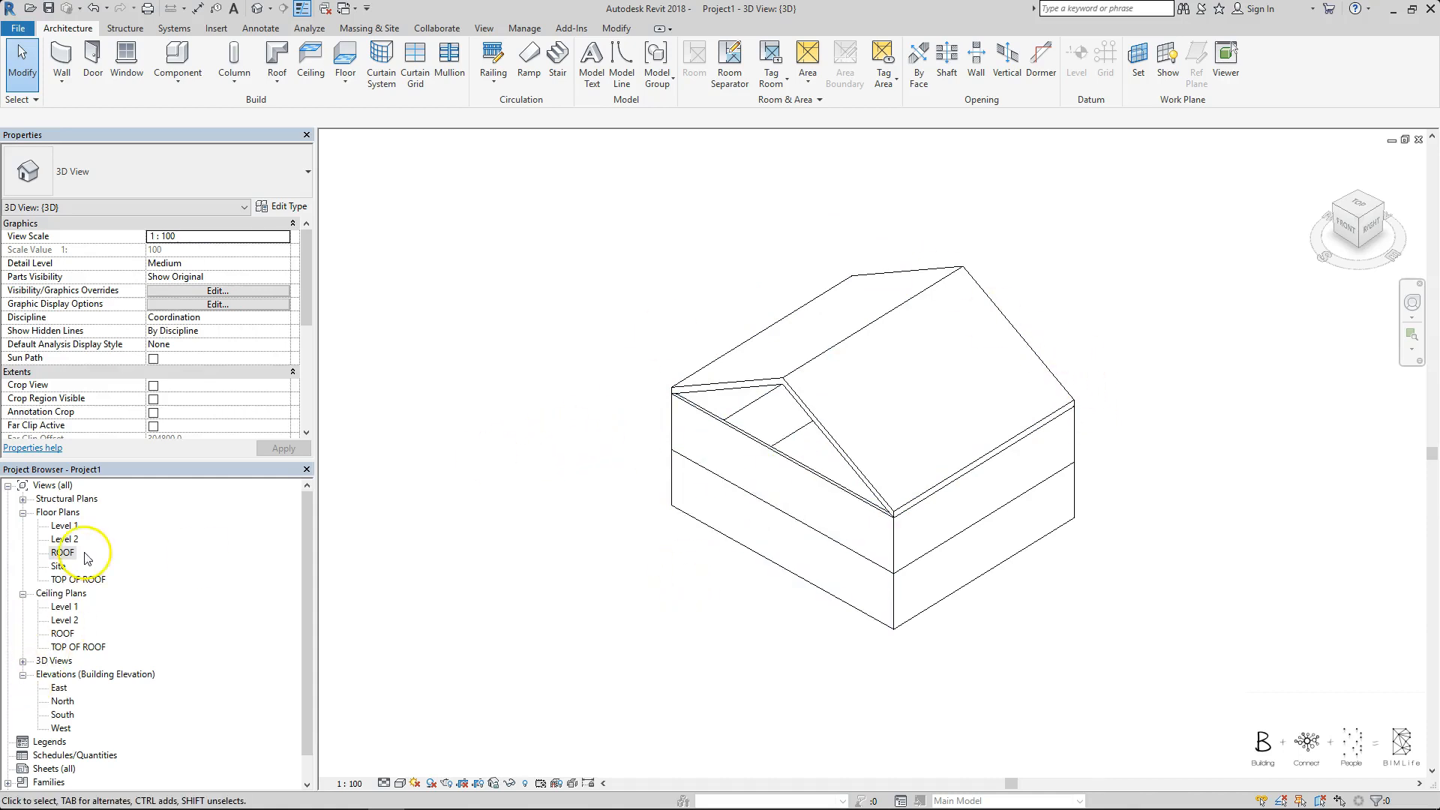
Turn slope definition back on for the north edge of the roof's footprint and check the roof in 3D
double_click(64, 526)
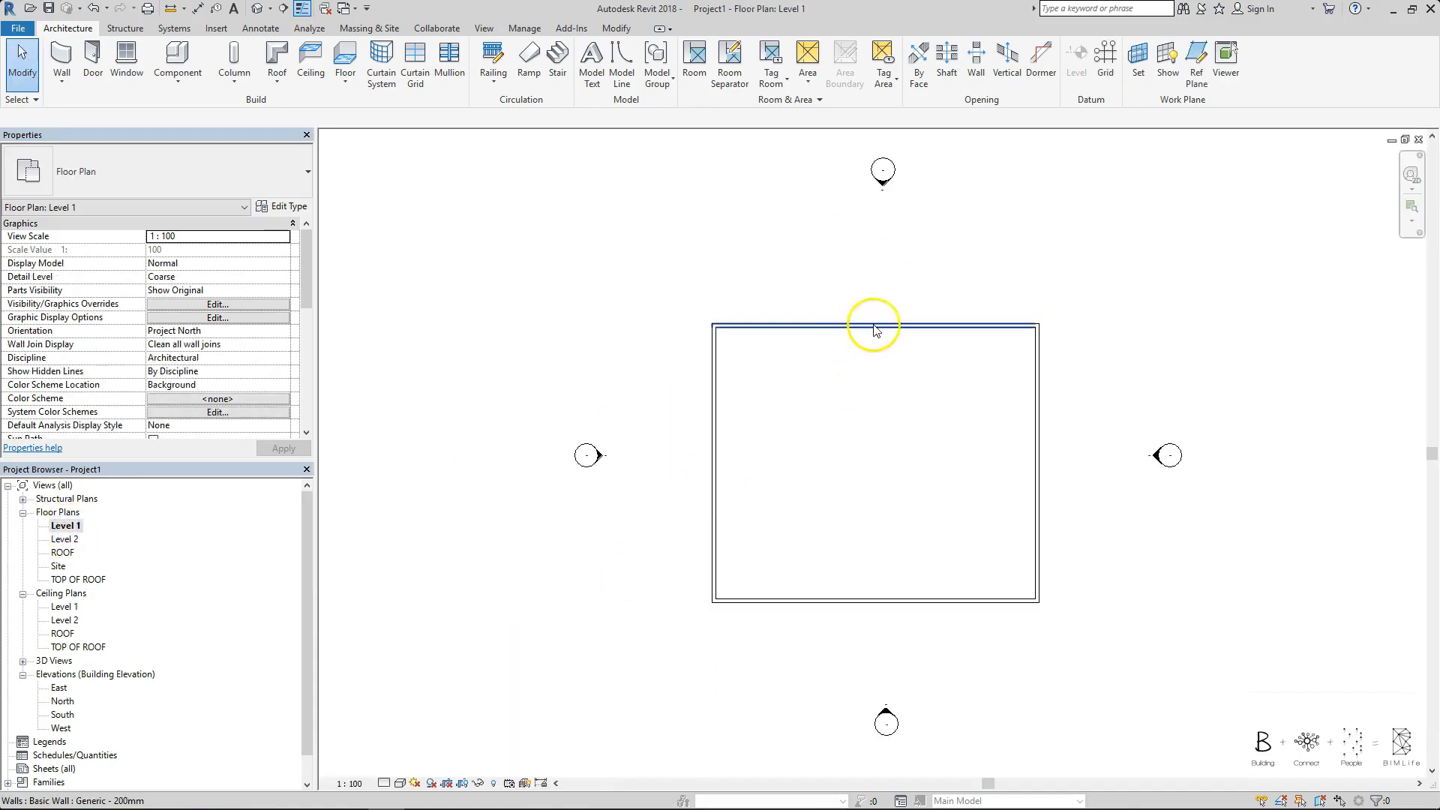
double_click(63, 553)
left_click(753, 348)
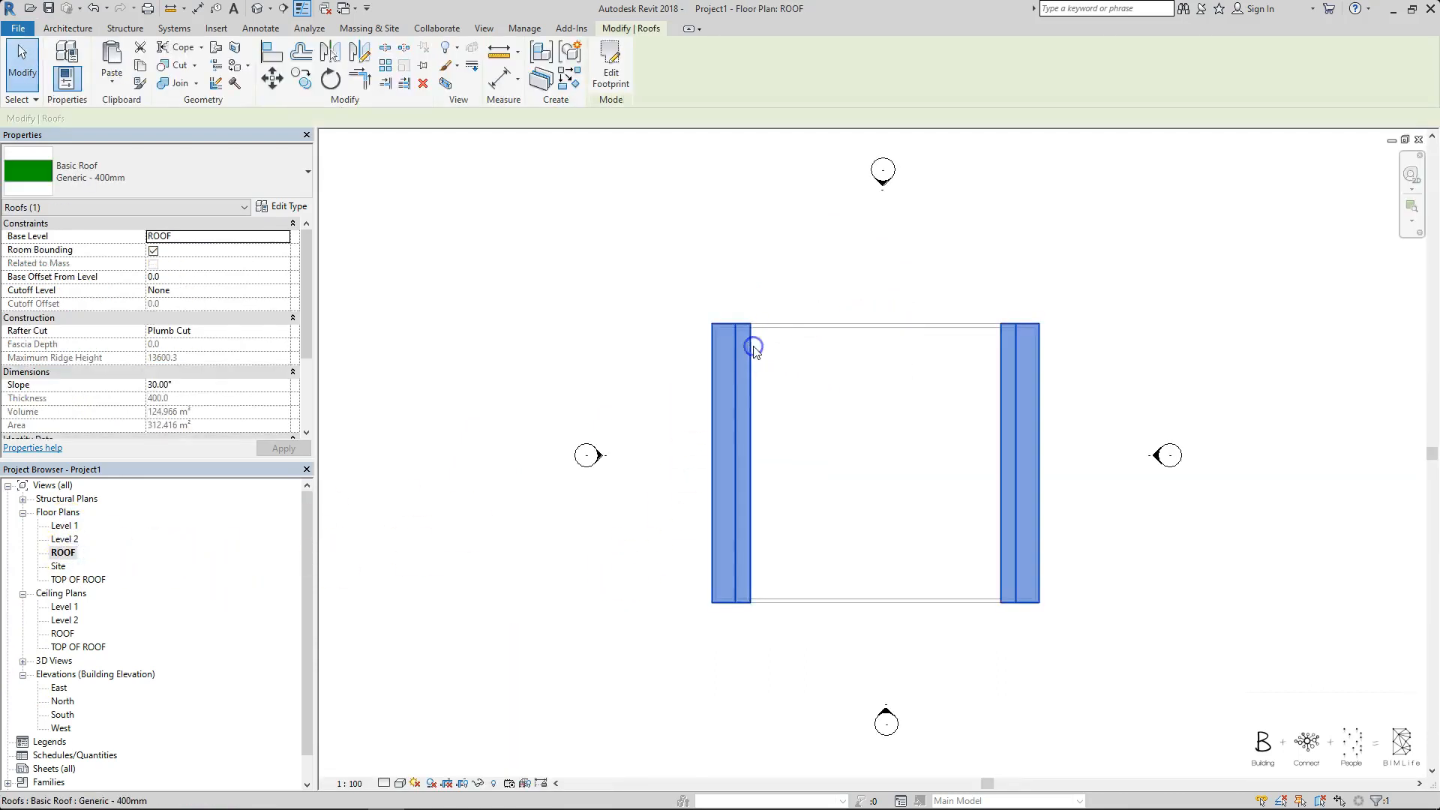
left_click(611, 72)
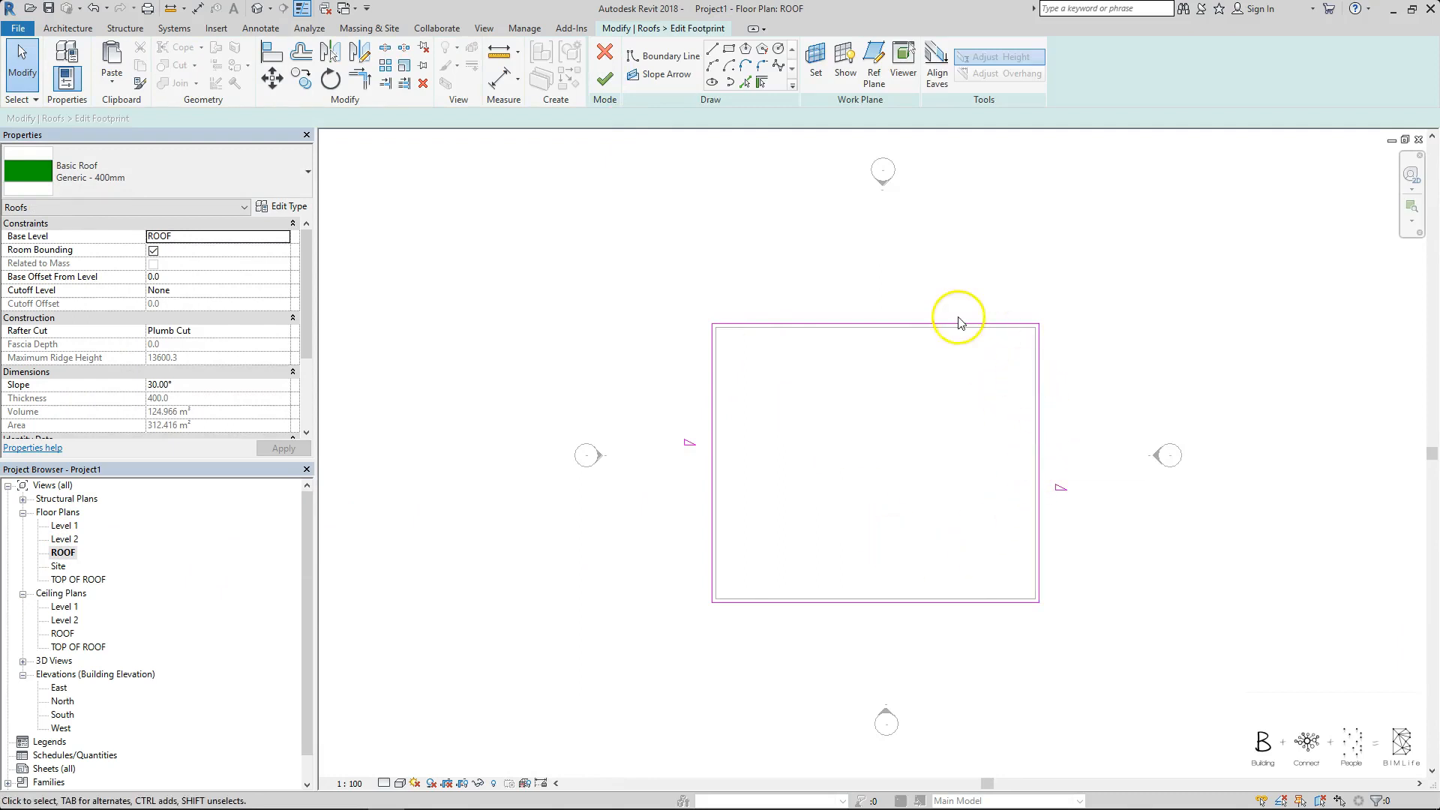
left_click(926, 324)
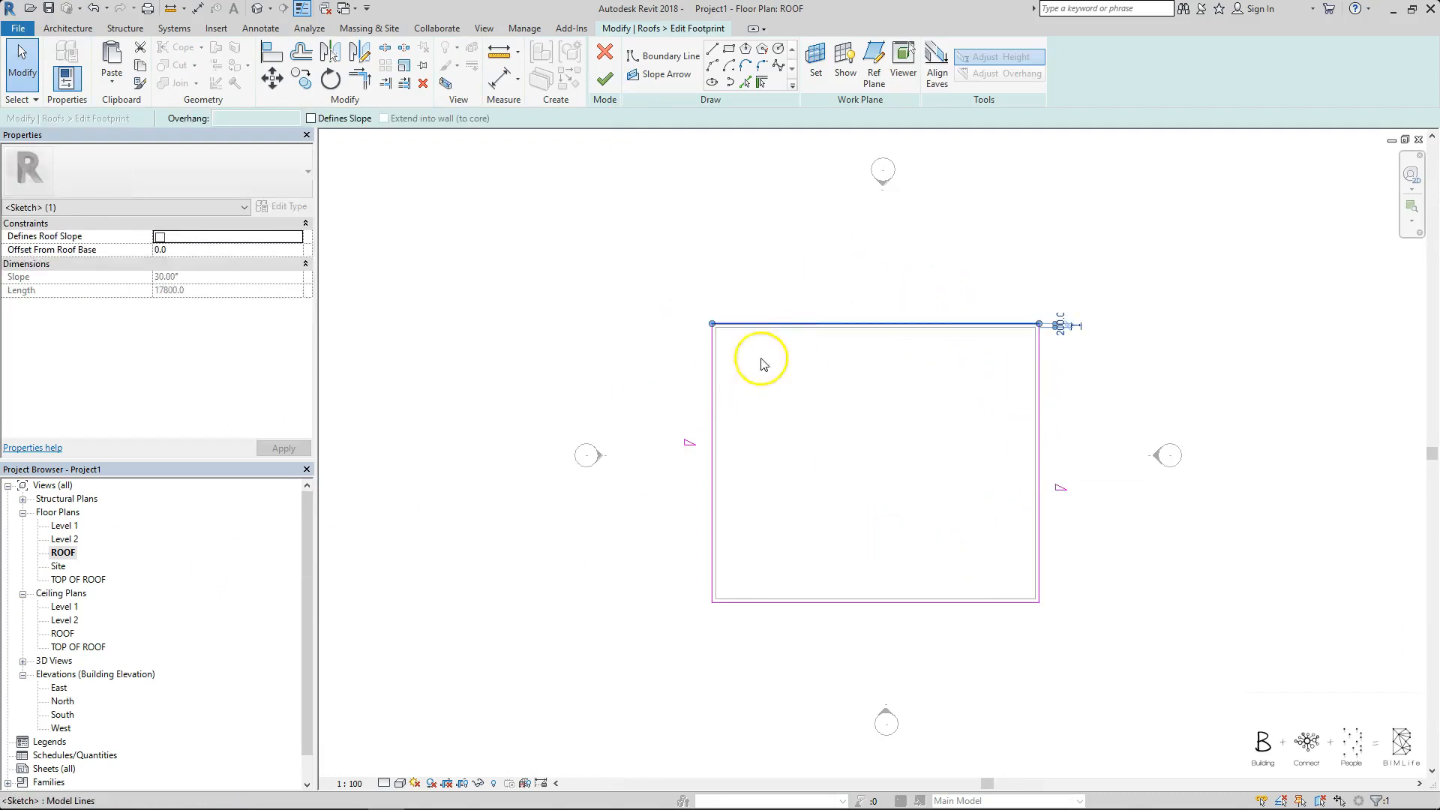
left_click(159, 237)
left_click(833, 232)
left_click(604, 78)
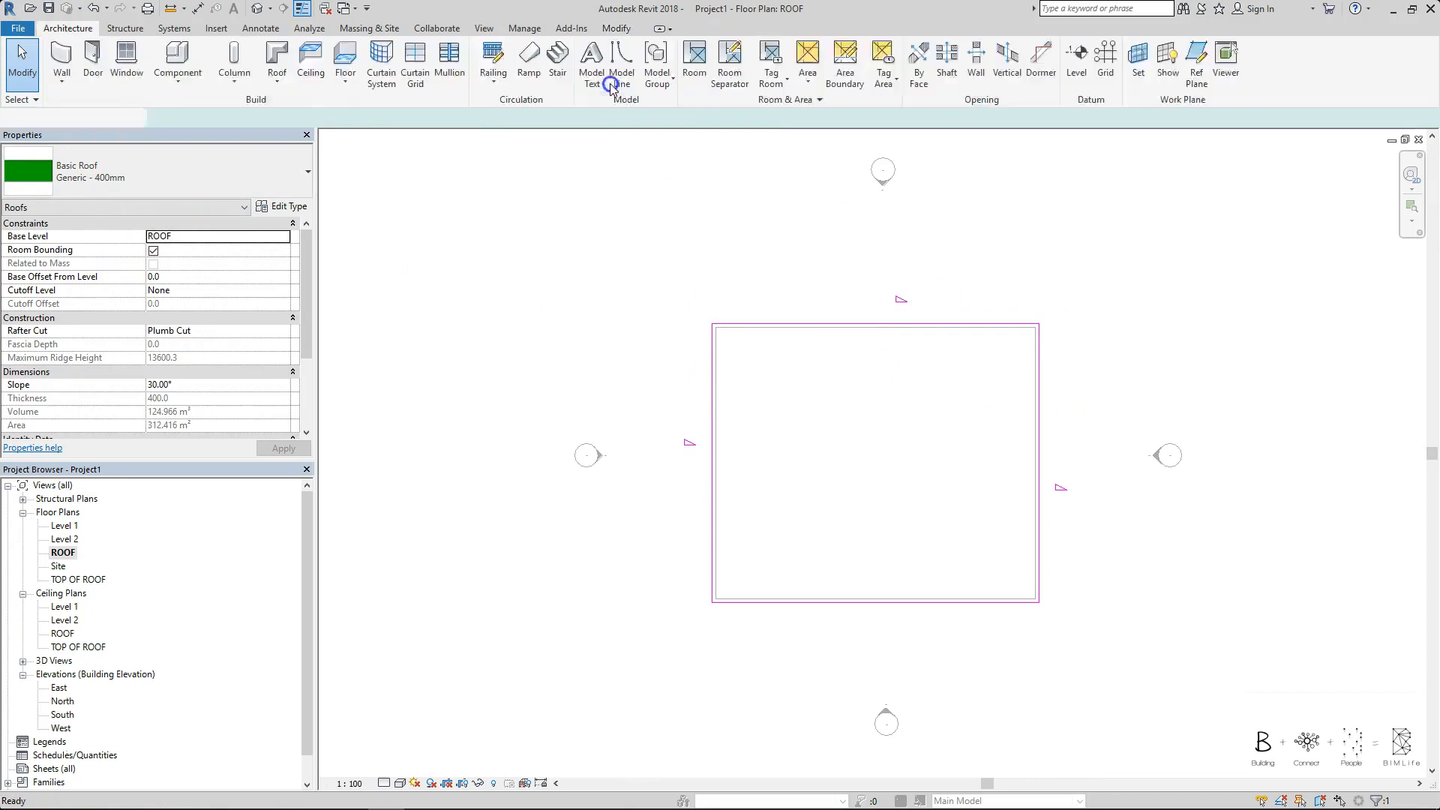
left_click(555, 216)
left_click(257, 9)
middle_click_drag(914, 388, 1028, 480, "shift")
middle_click_drag(1016, 414, 668, 408, "shift")
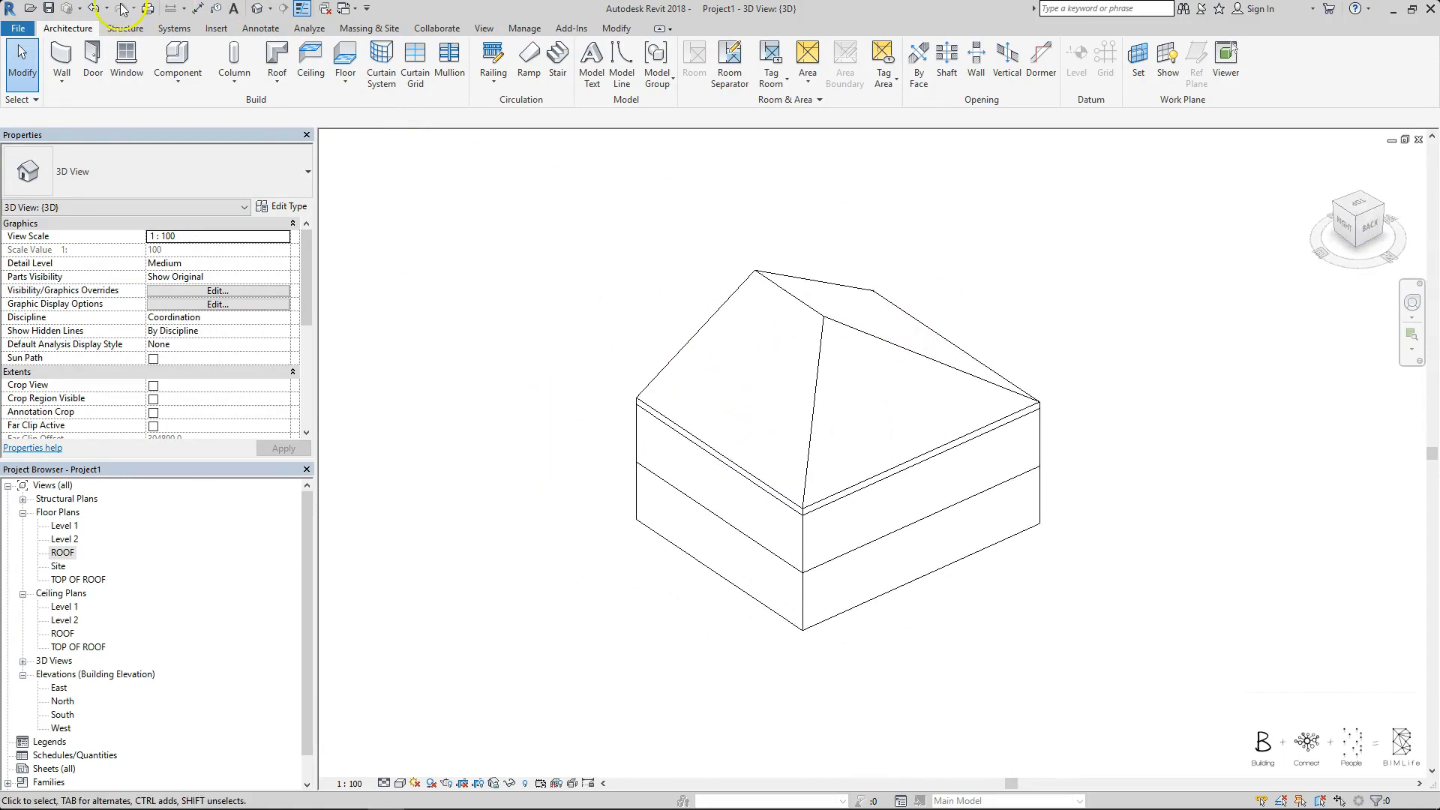
Undo the last edit of the roof's footprint
left_click(94, 11)
left_click(93, 11)
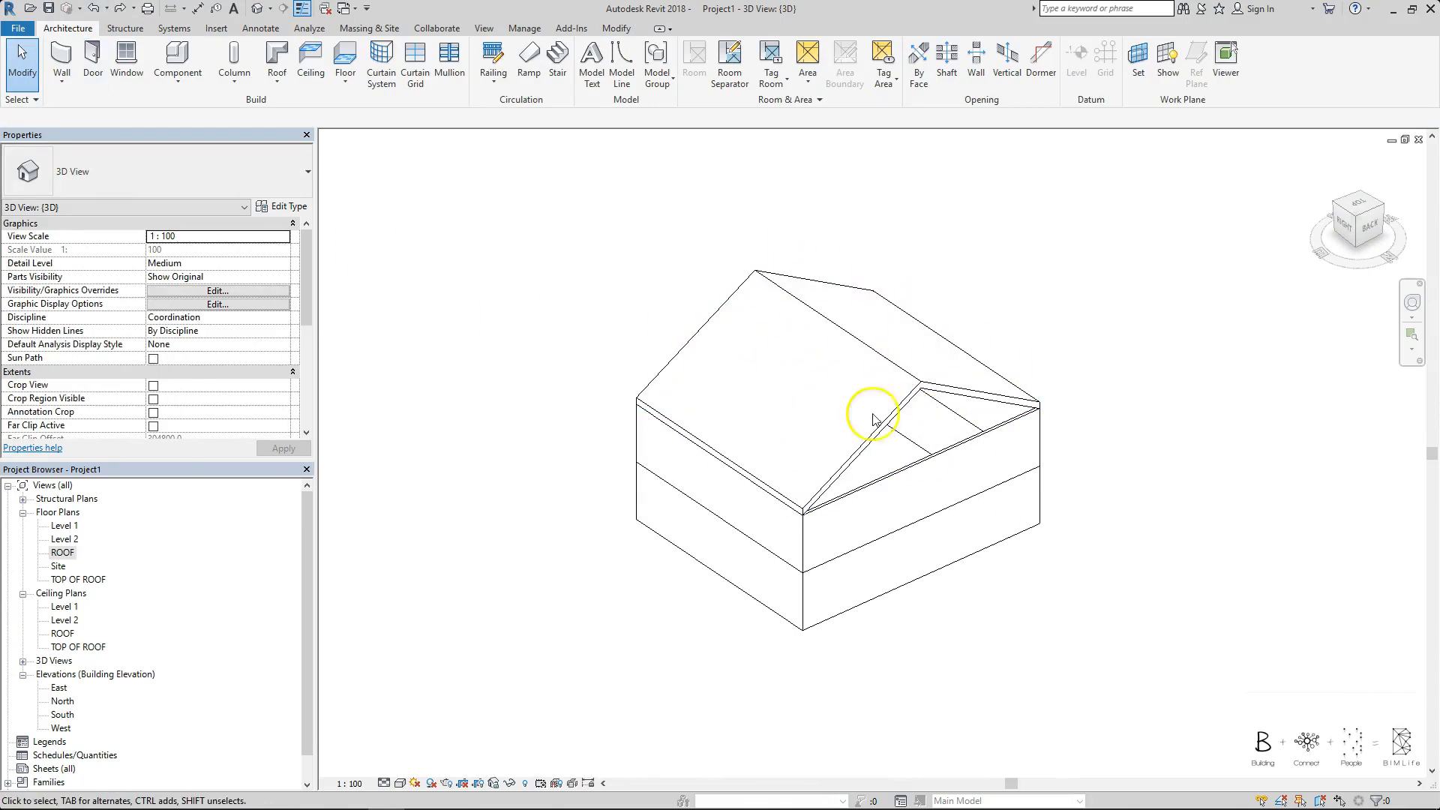
Attach the top of the upper wall at the building's back gable to the roof
middle_click_drag(893, 553, 990, 447, "shift")
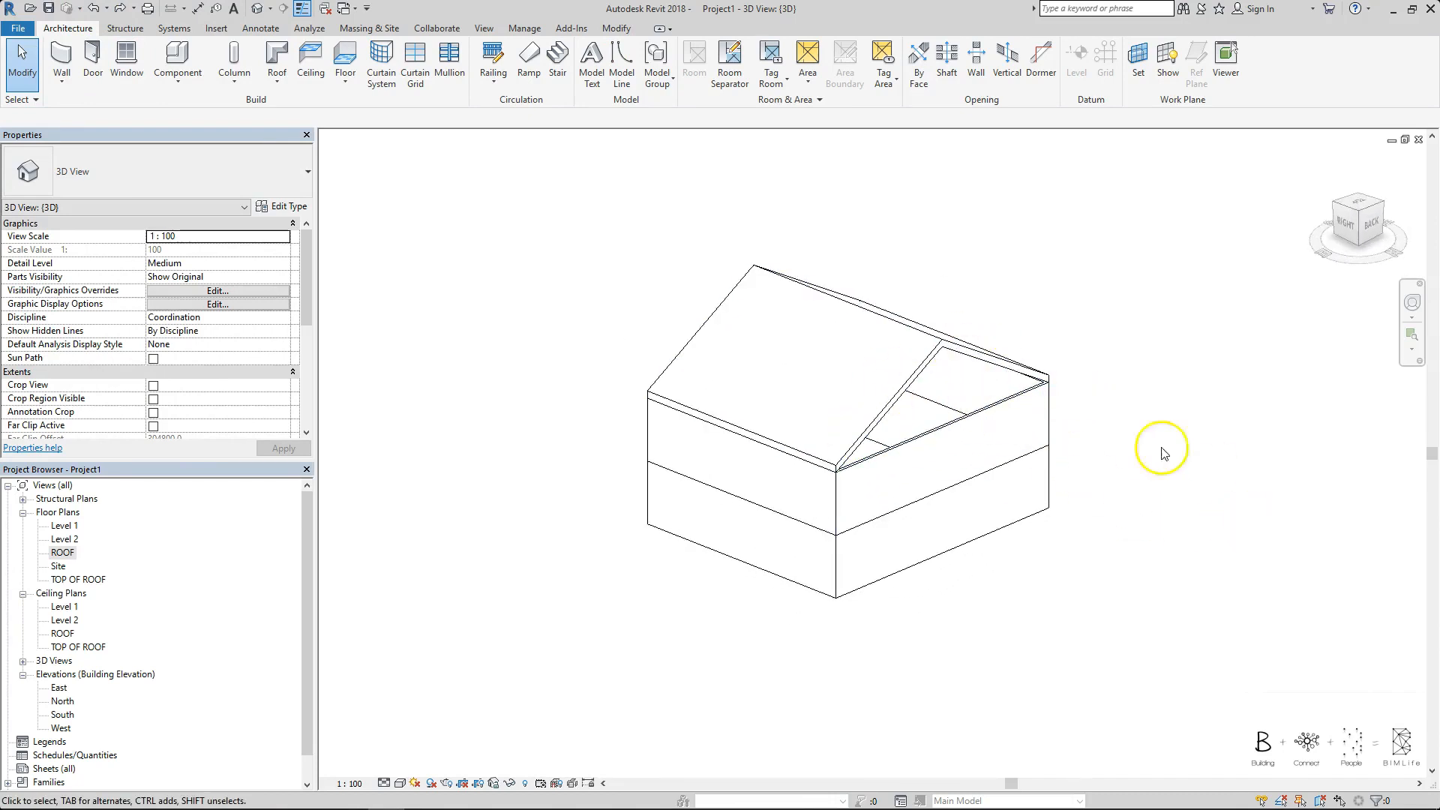
middle_click_drag(1080, 501, 997, 547)
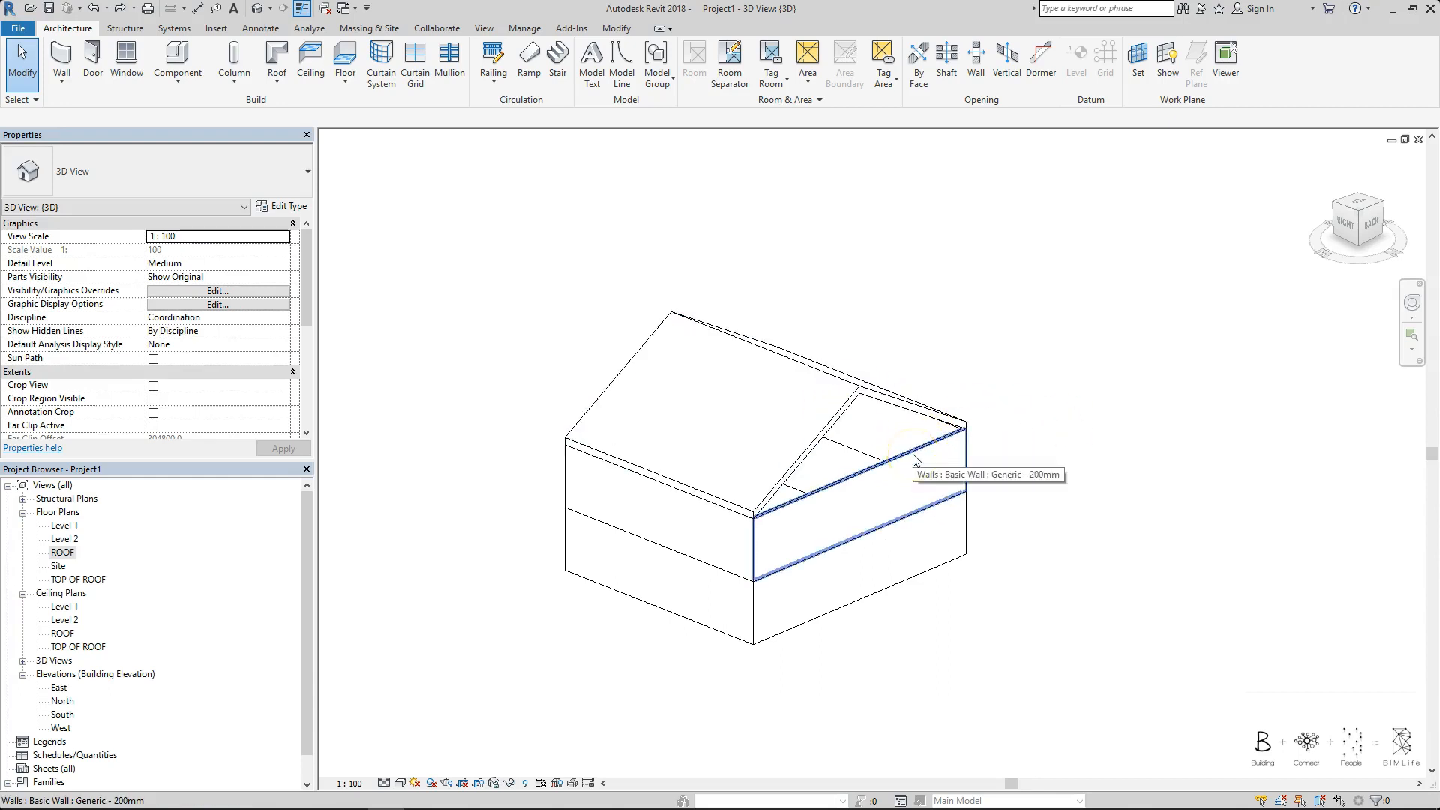
left_click(924, 477)
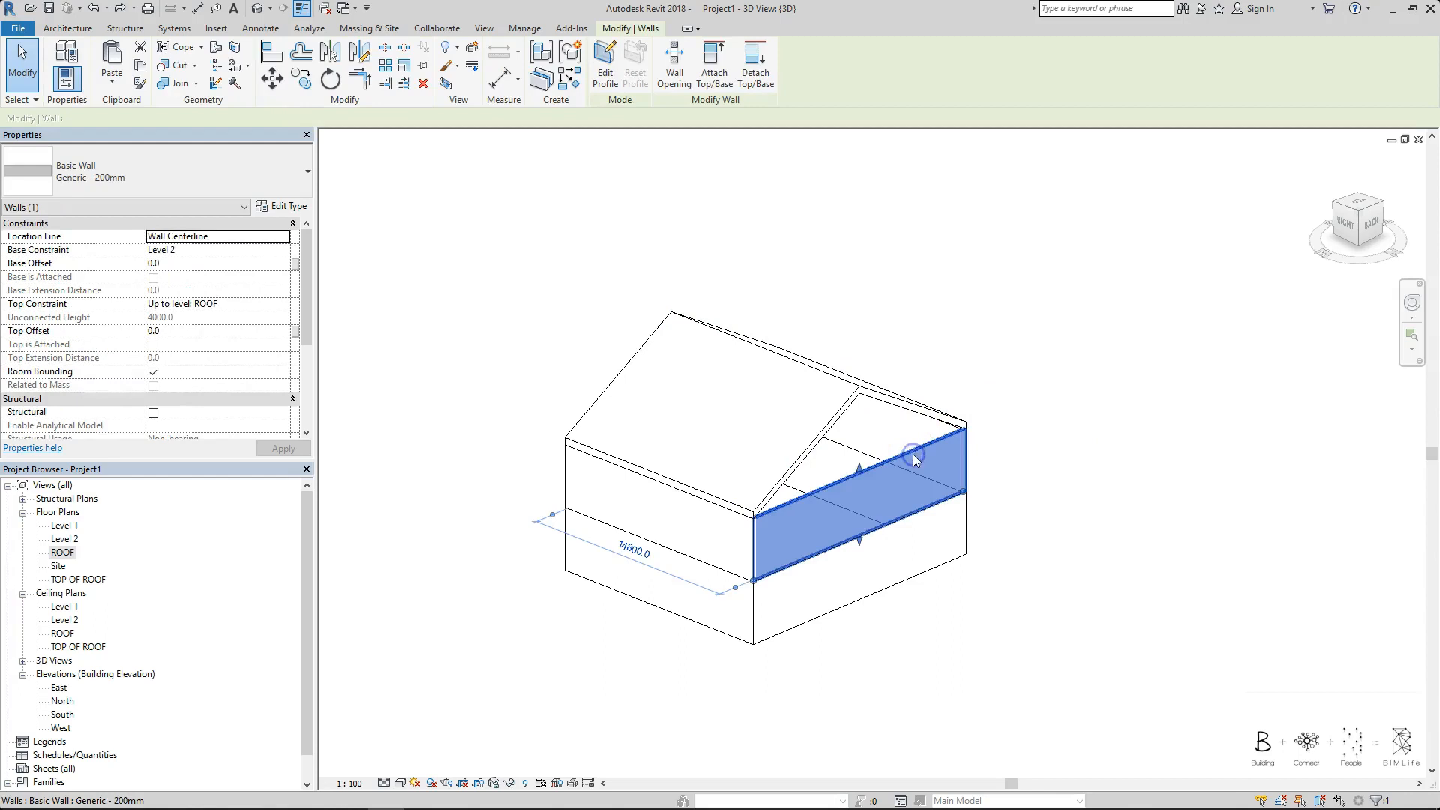
left_click(714, 66)
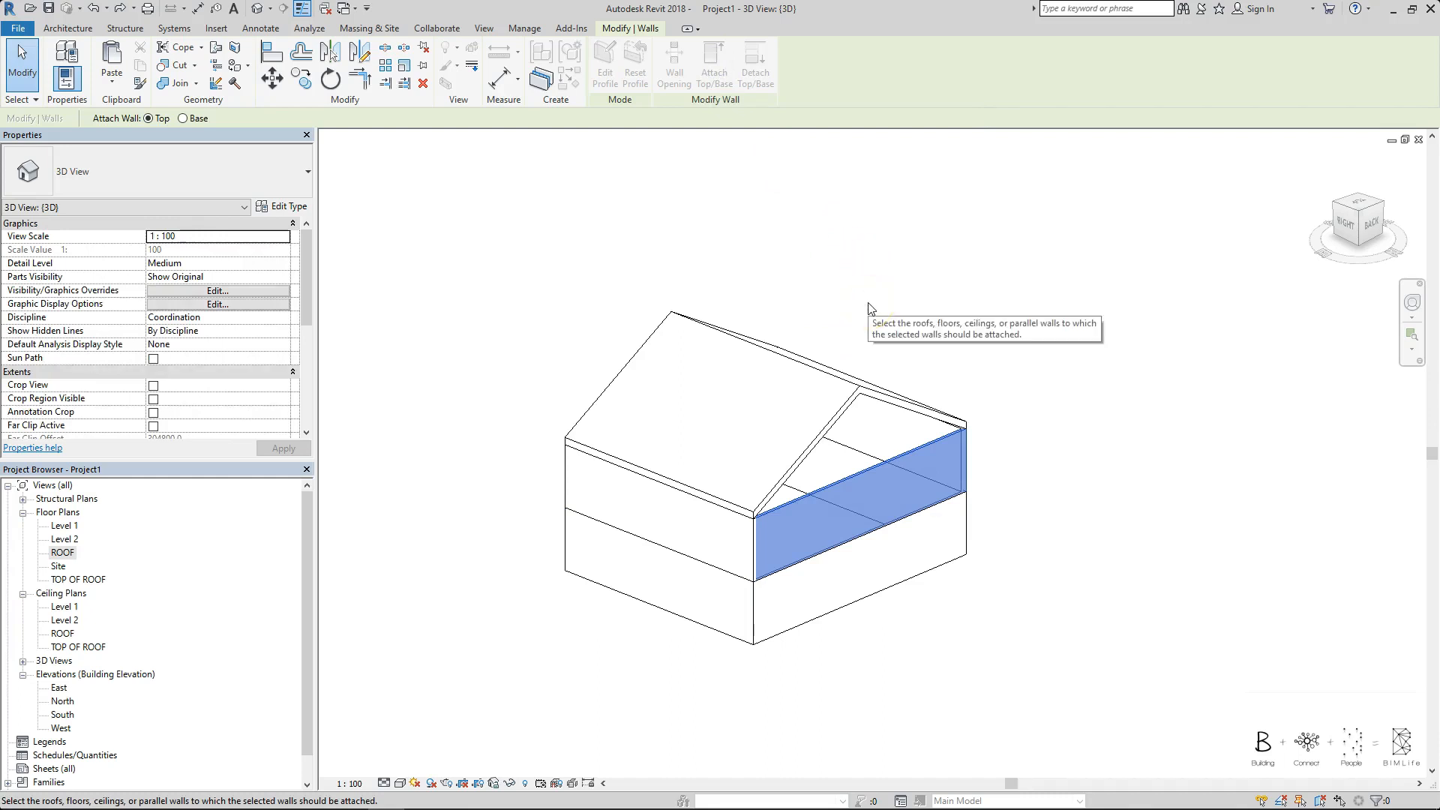
left_click(860, 390)
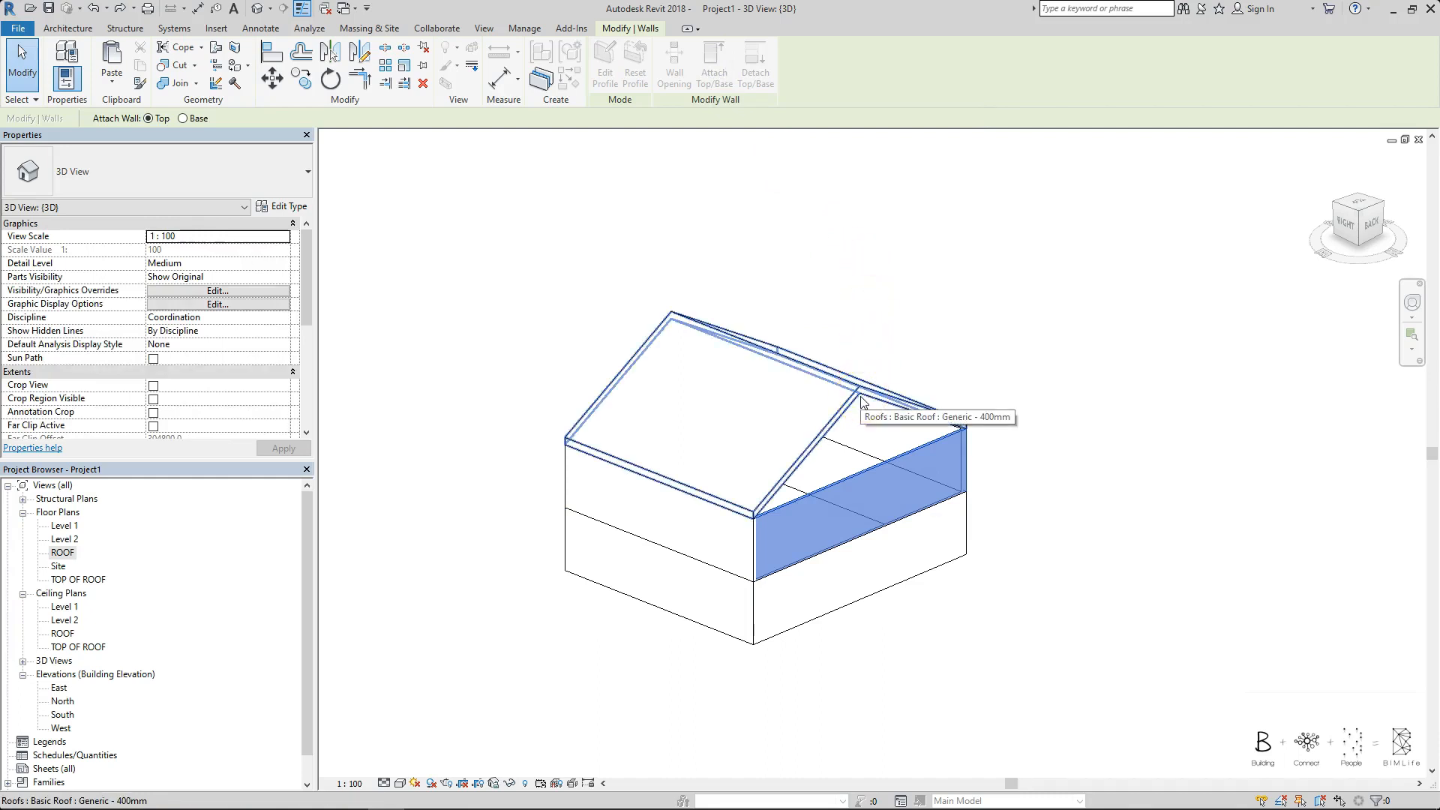
left_click(860, 401)
left_click(1005, 286)
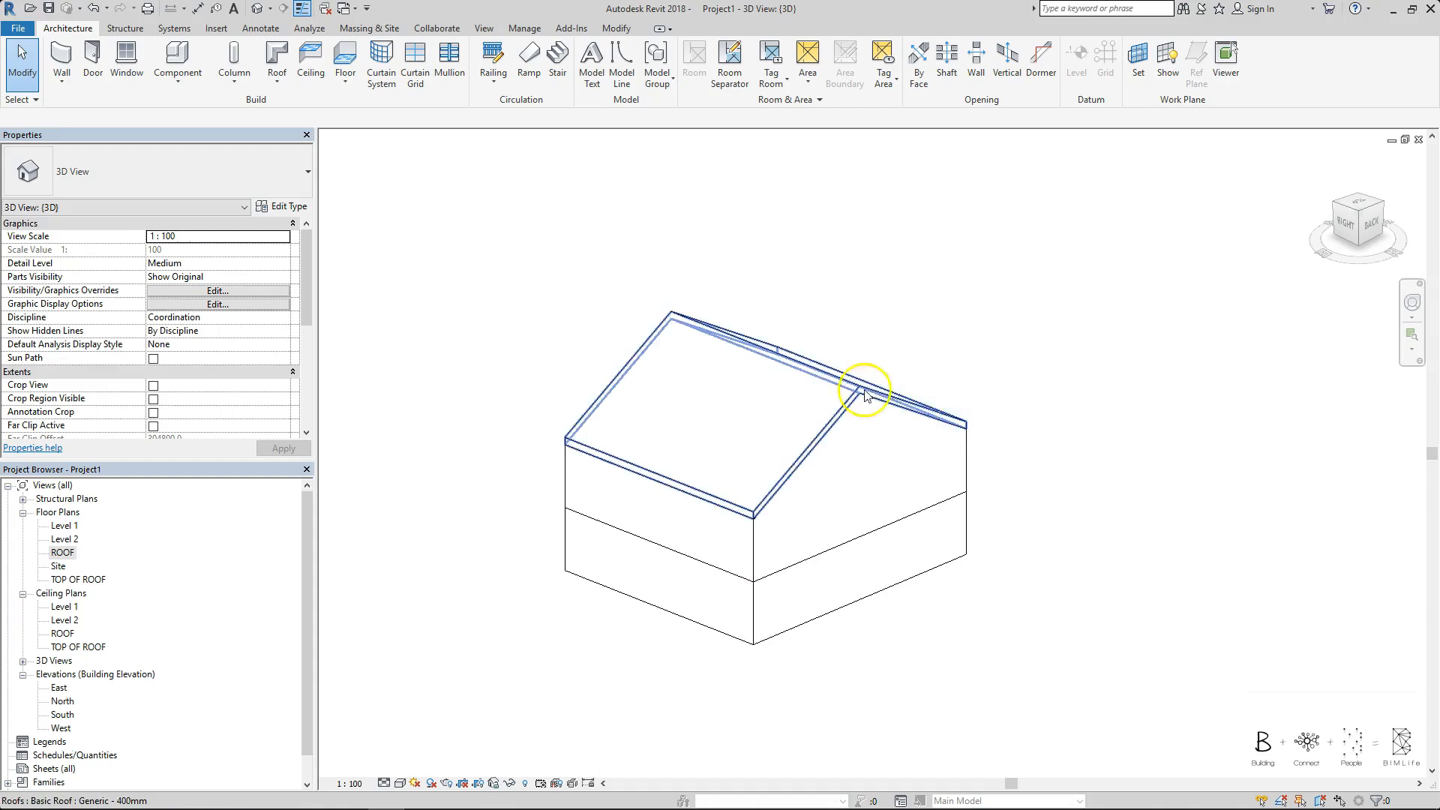
Attach the top of the upper wall at the building's front gable to the roof
middle_click_drag(517, 488, 904, 504, "shift")
left_click(859, 471)
left_click(715, 77)
left_click(866, 409)
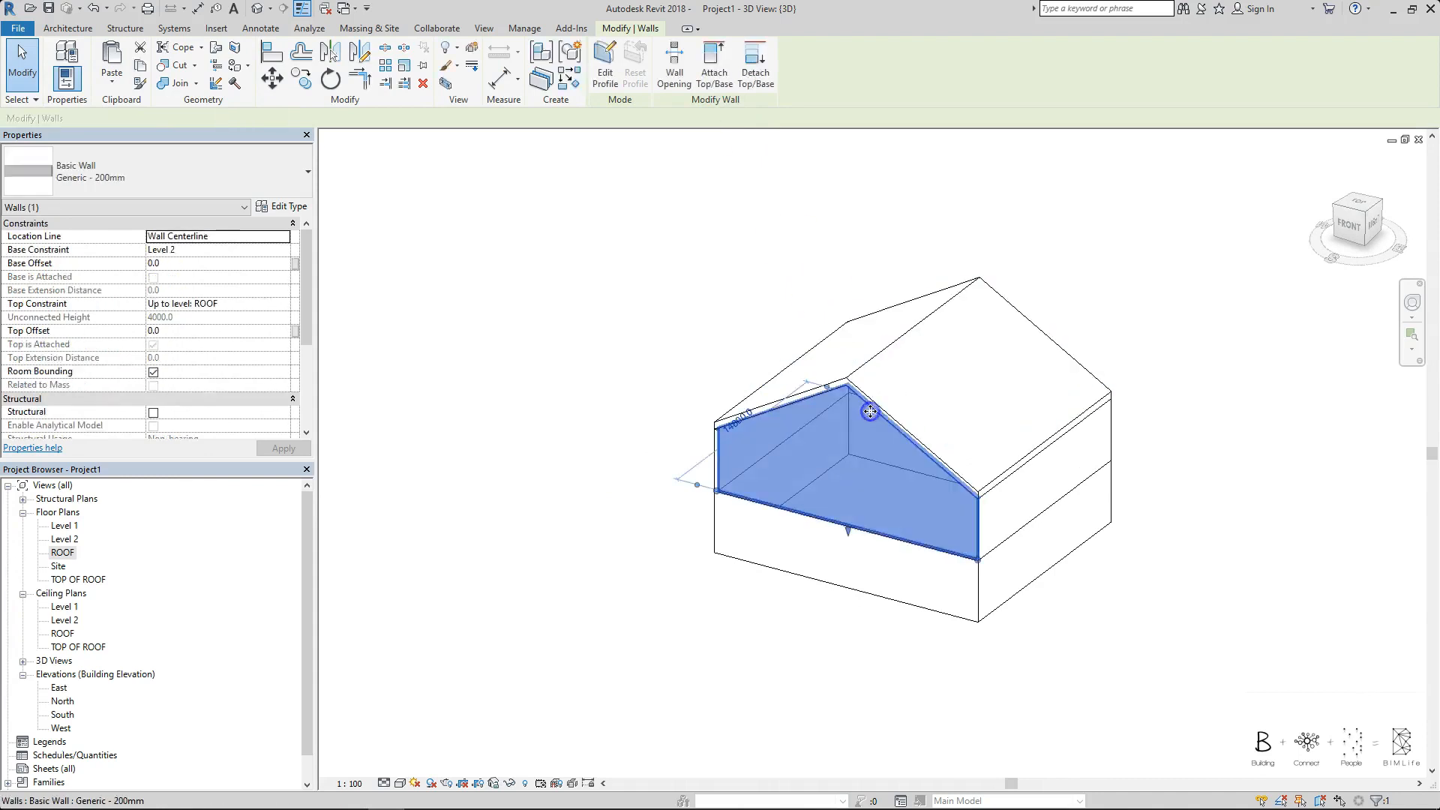
key("Escape")
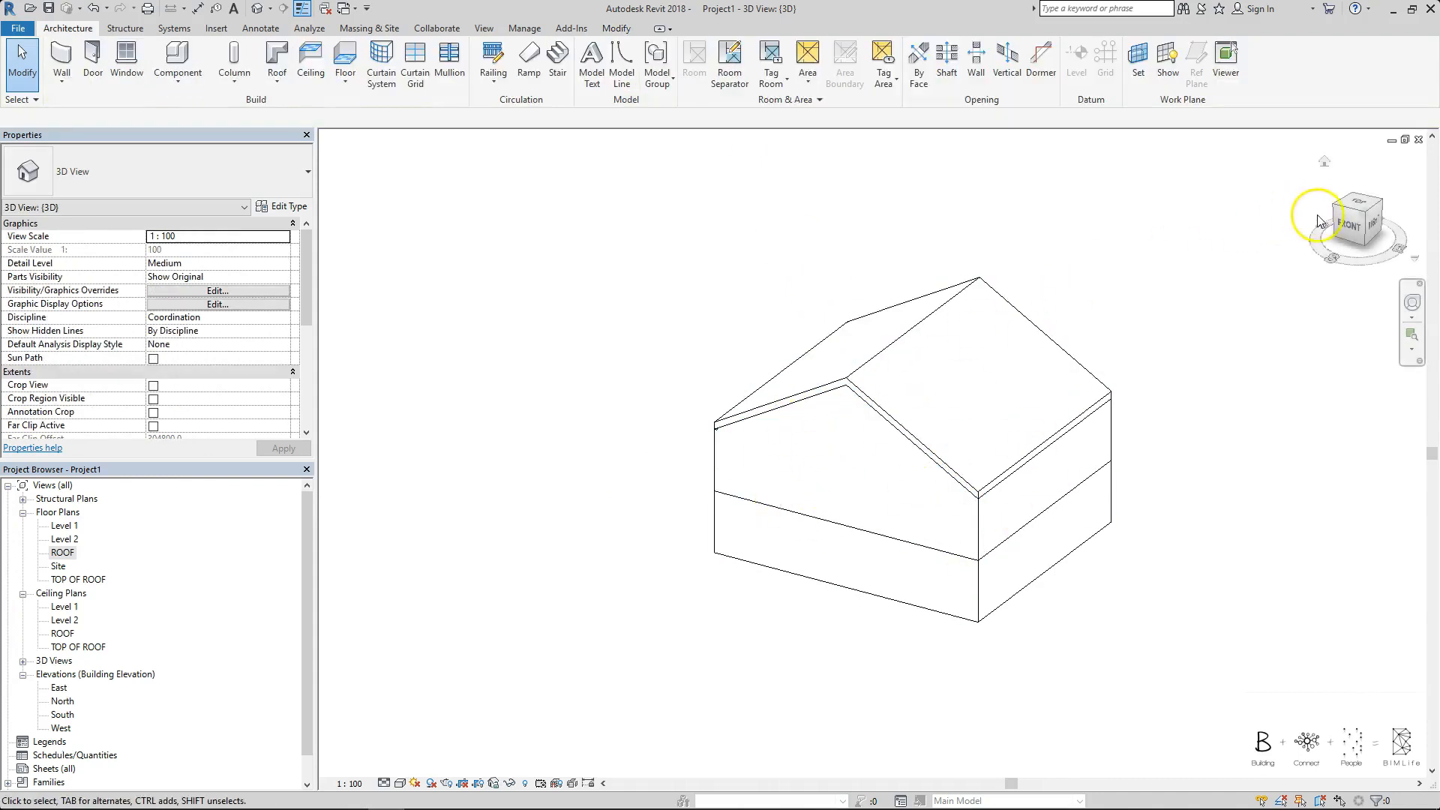
Lower the roof from the front view to a base offset of about -1441 mm from the ROOF level
left_click(1342, 222)
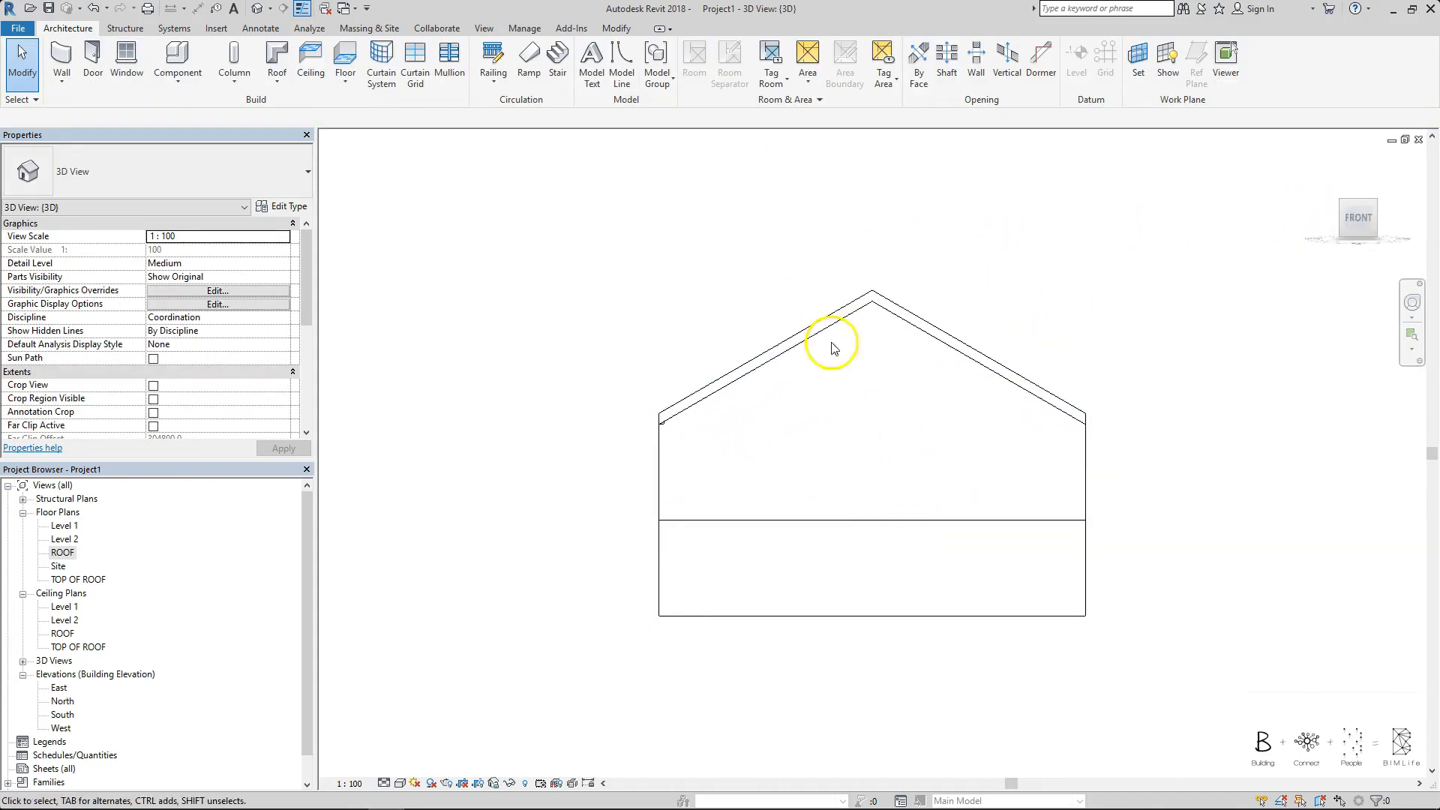
left_click(909, 318)
left_click_drag(873, 300, 942, 370)
left_click(708, 373)
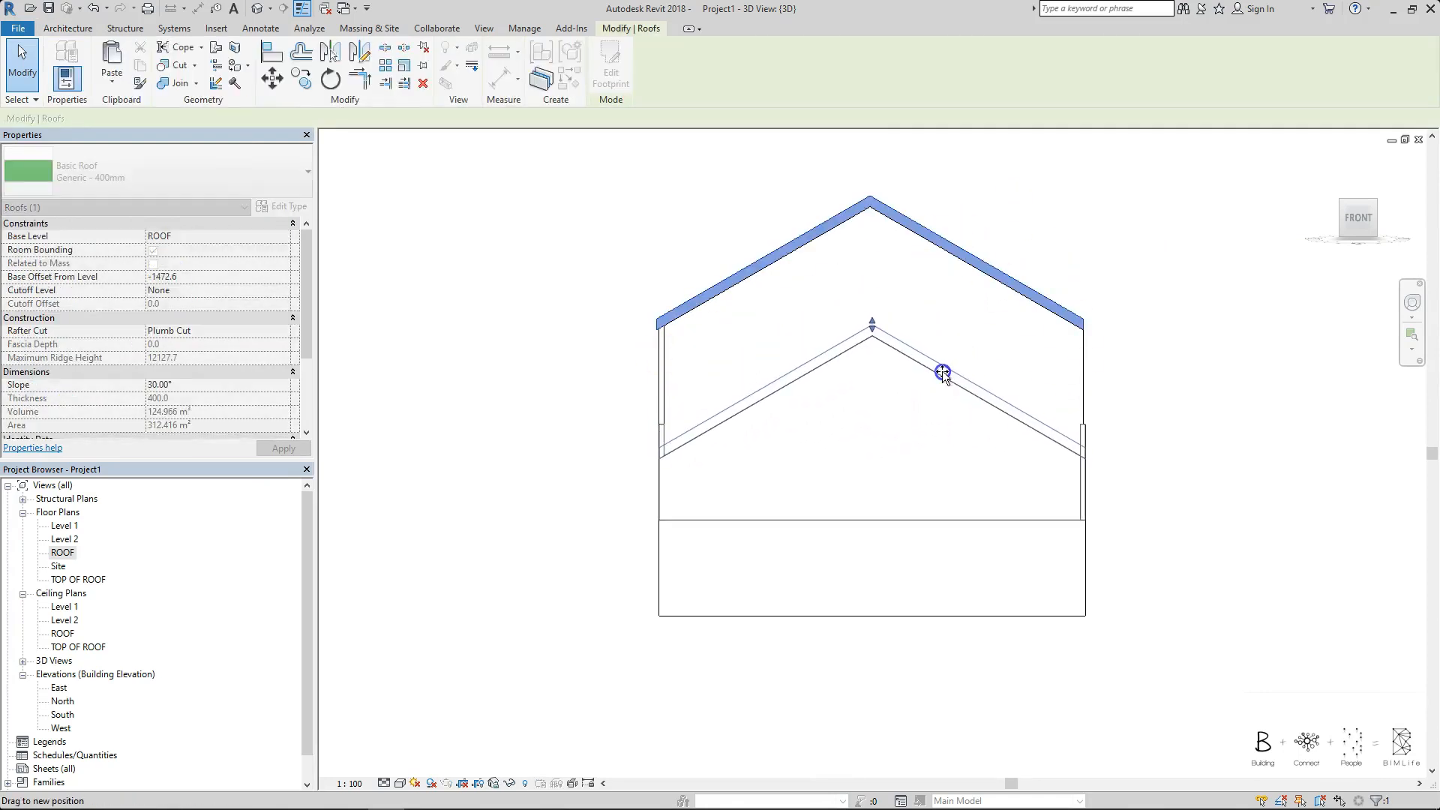
left_click(1107, 454)
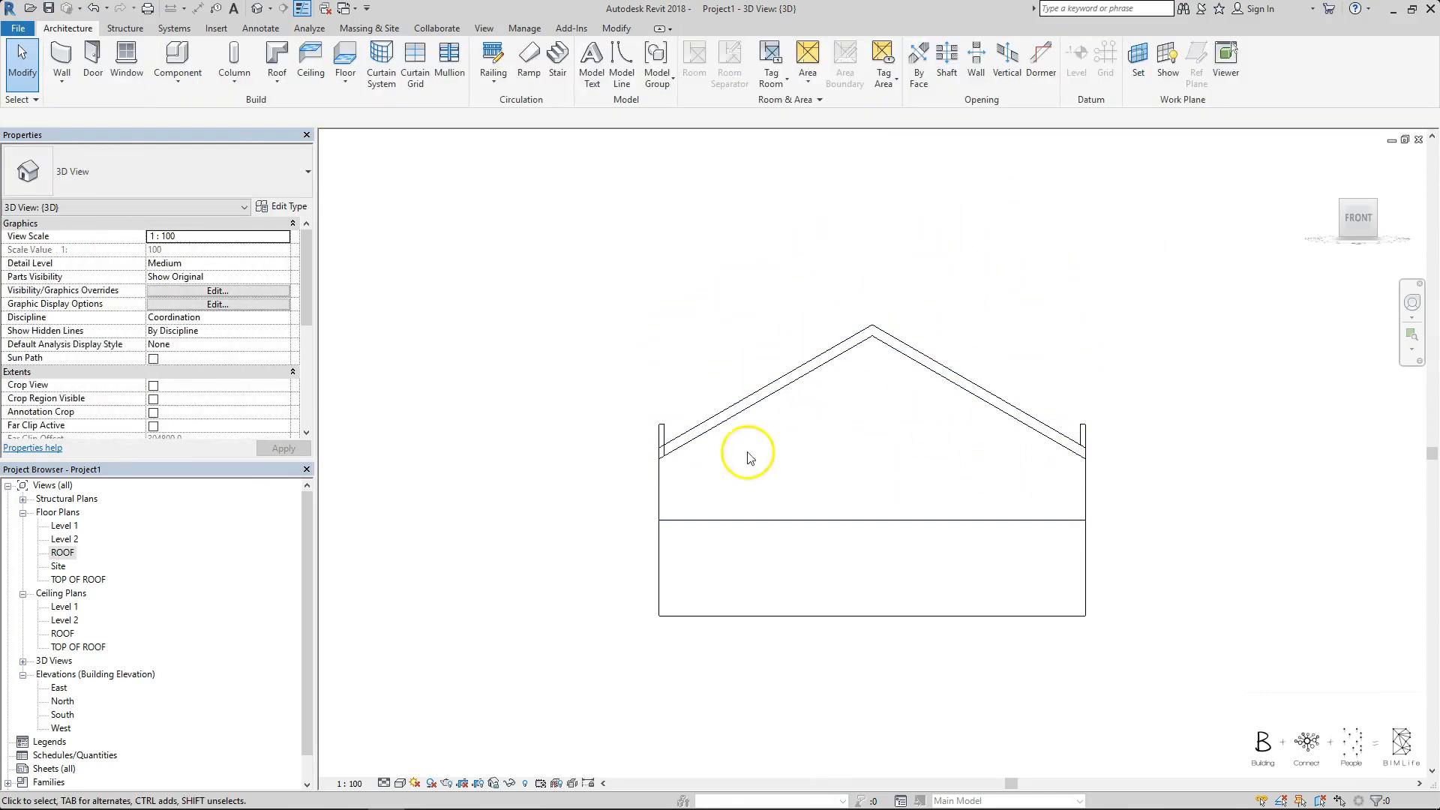
Attach the top of the upper wall on the building's right side to the lowered roof
middle_click_drag(1141, 443, 935, 460, "shift")
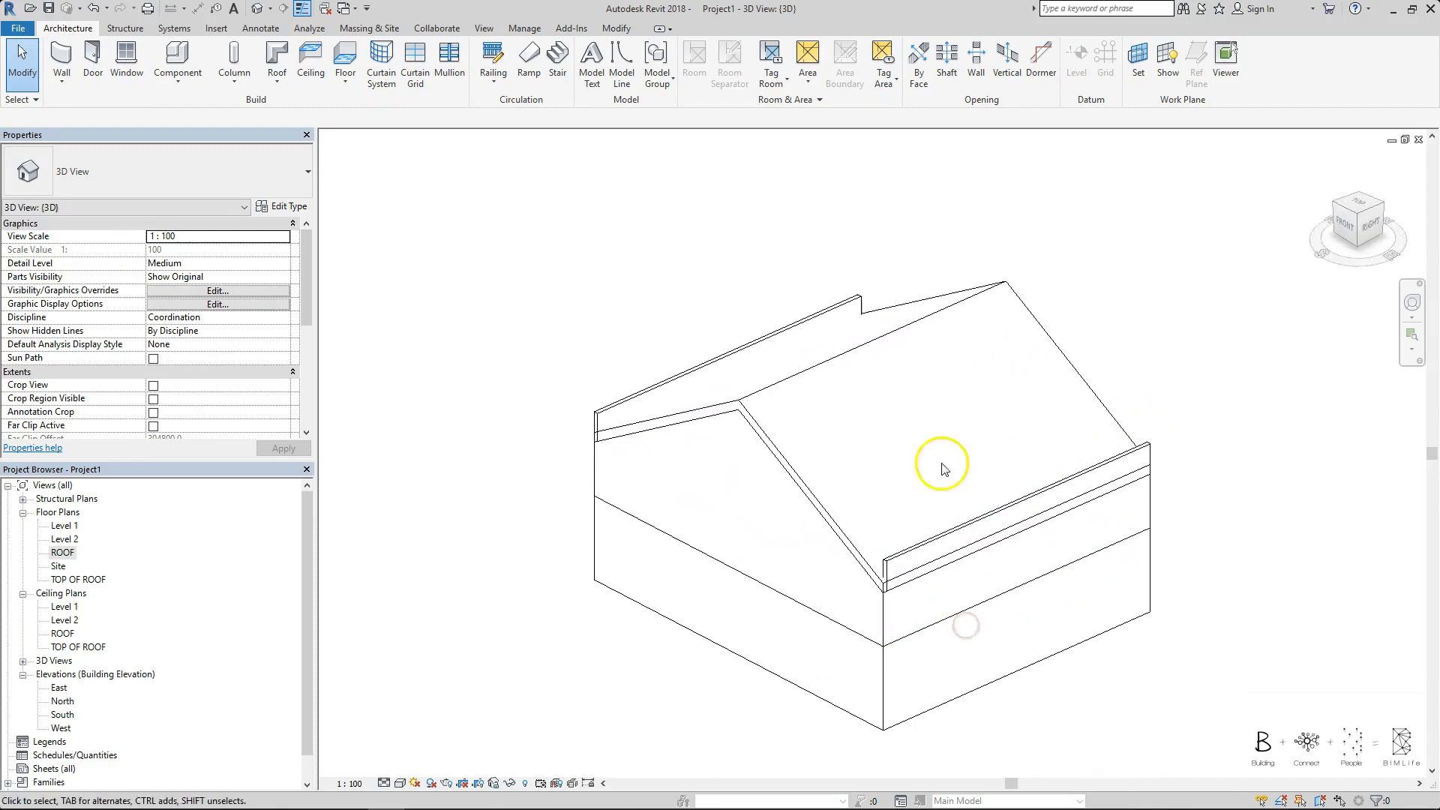
left_click(1010, 512)
left_click(714, 64)
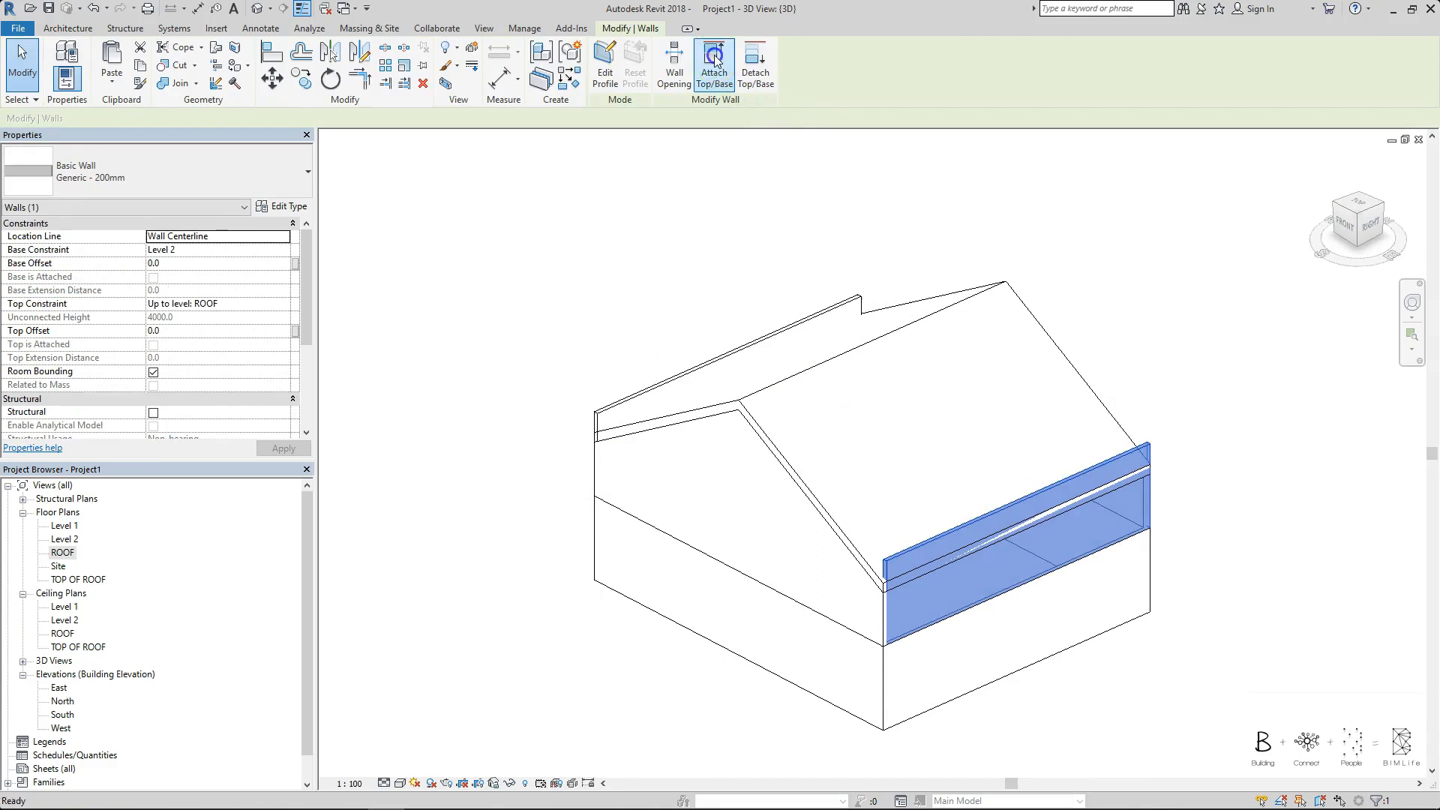
left_click(1041, 358)
left_click(1118, 299)
Attach the top of the upper wall on the building's left side to the roof and check the result from the front
left_click(758, 339)
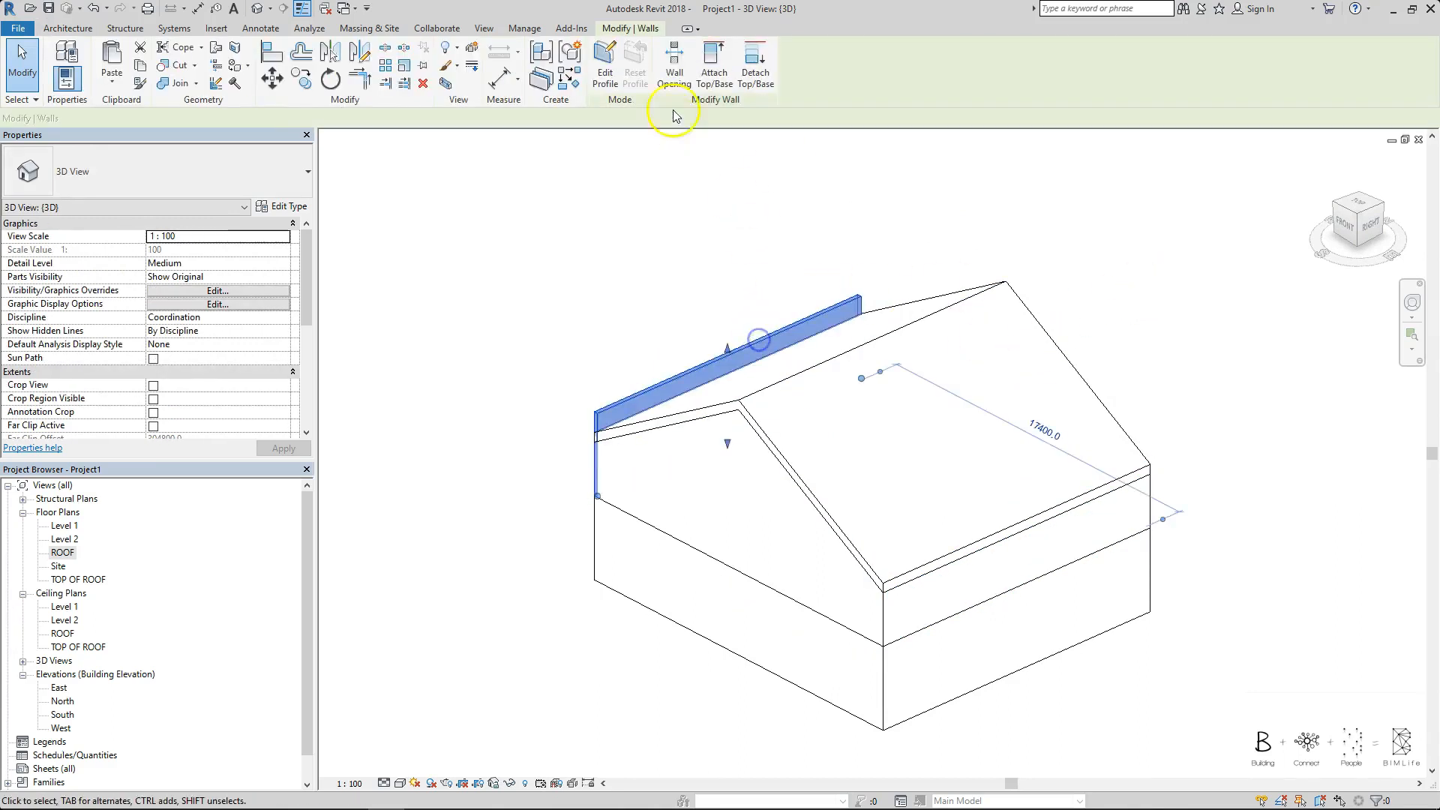
left_click(714, 64)
left_click(912, 300)
middle_click_drag(825, 442, 868, 393, "shift")
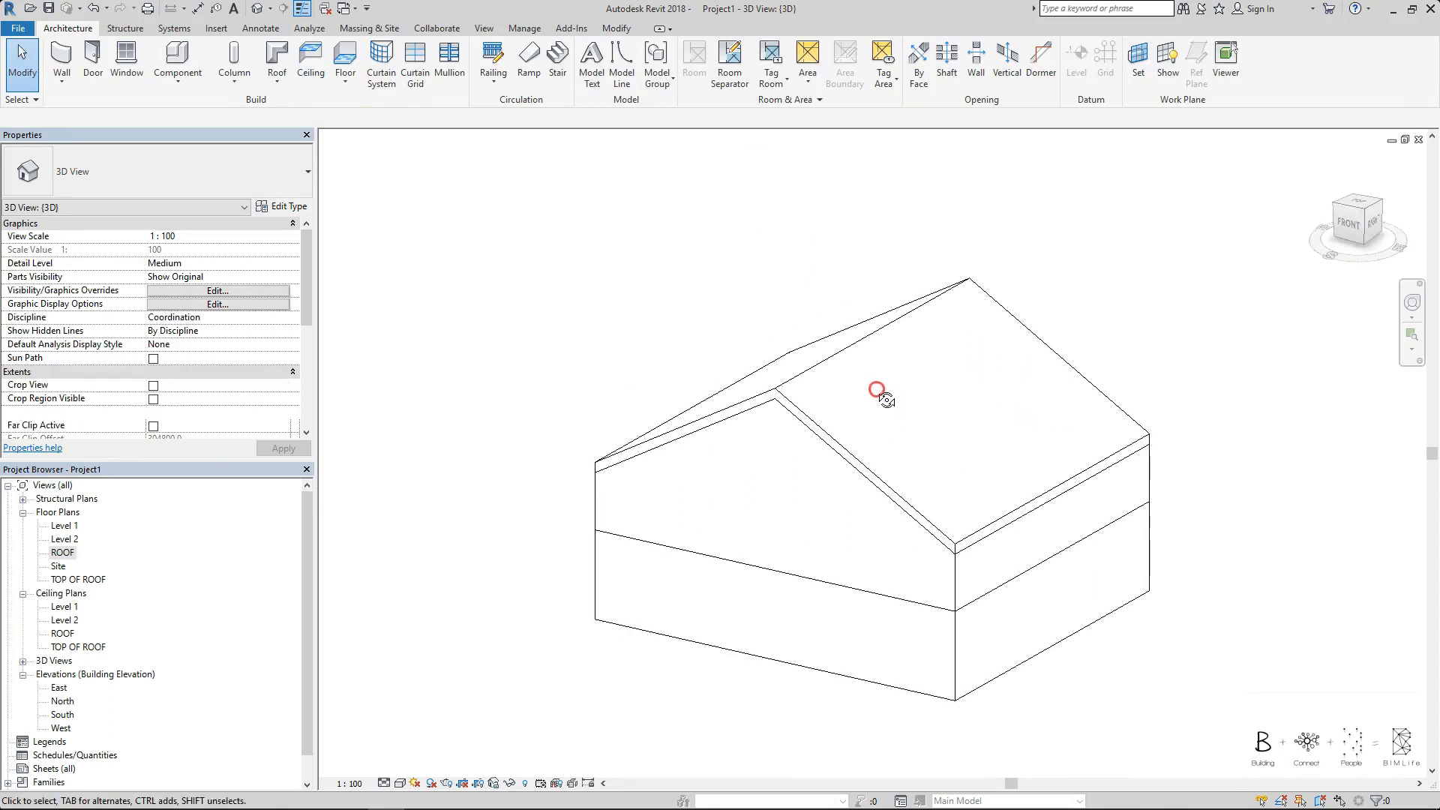
left_click(1351, 223)
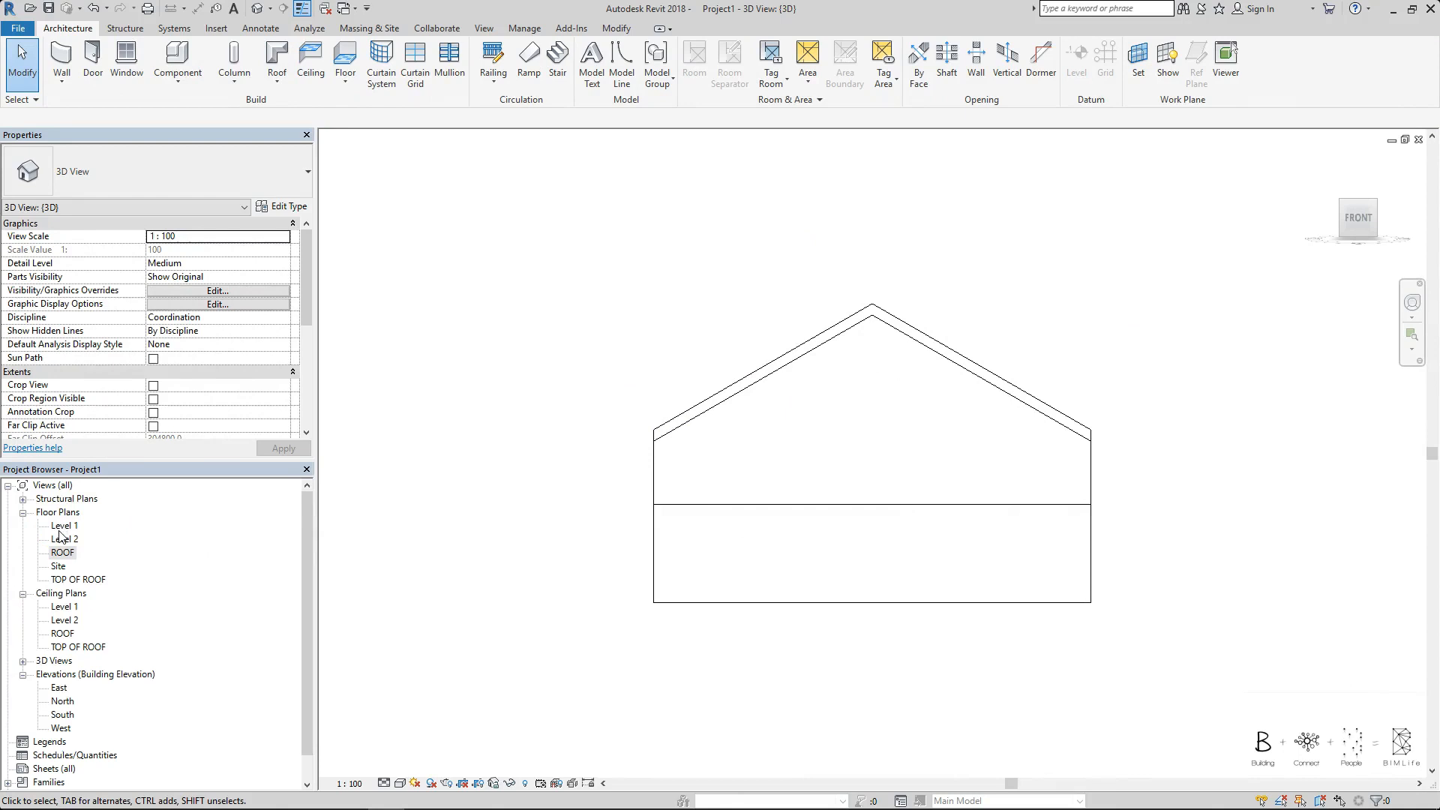
Open the roof's footprint for editing in the ROOF floor plan
double_click(62, 554)
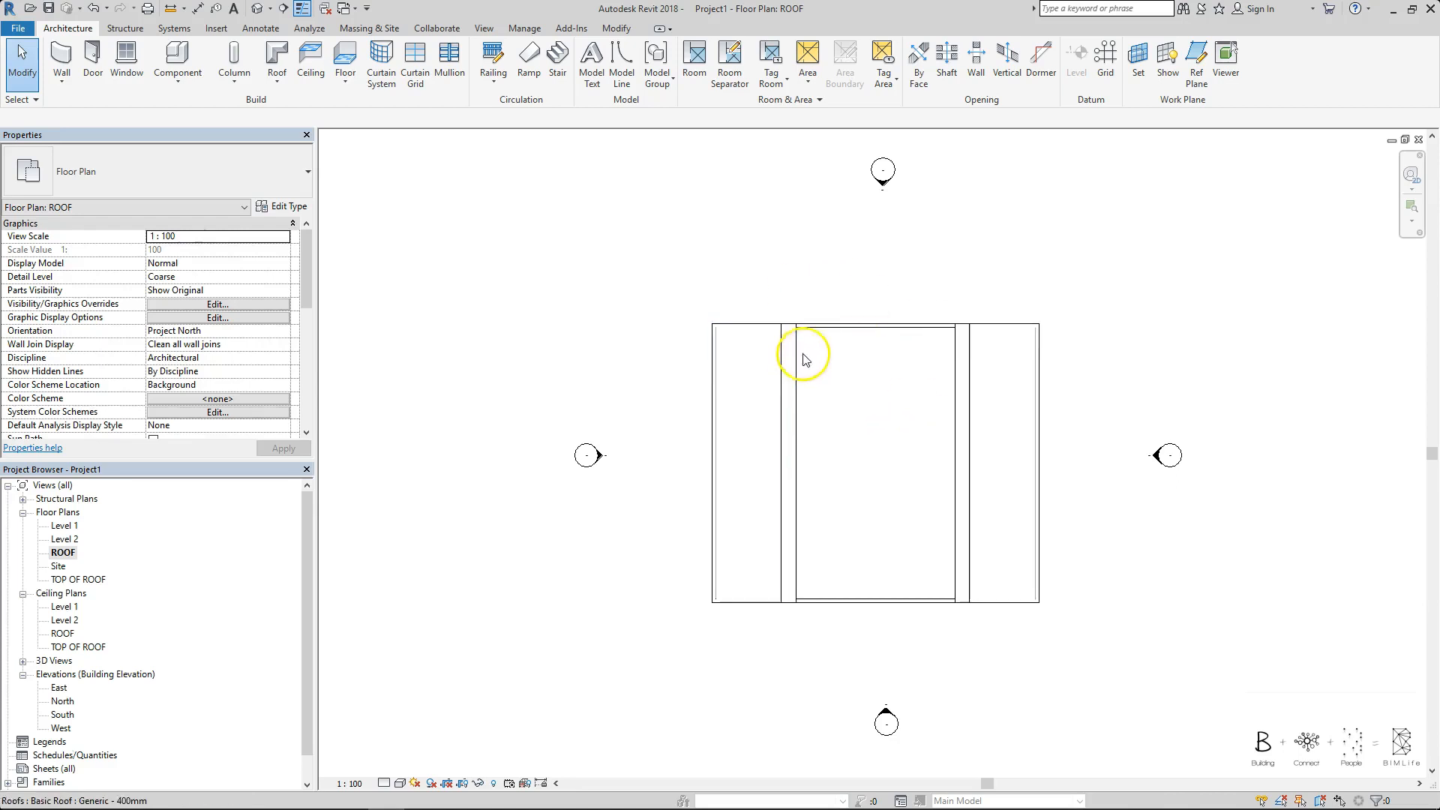
left_click(796, 397)
left_click(606, 66)
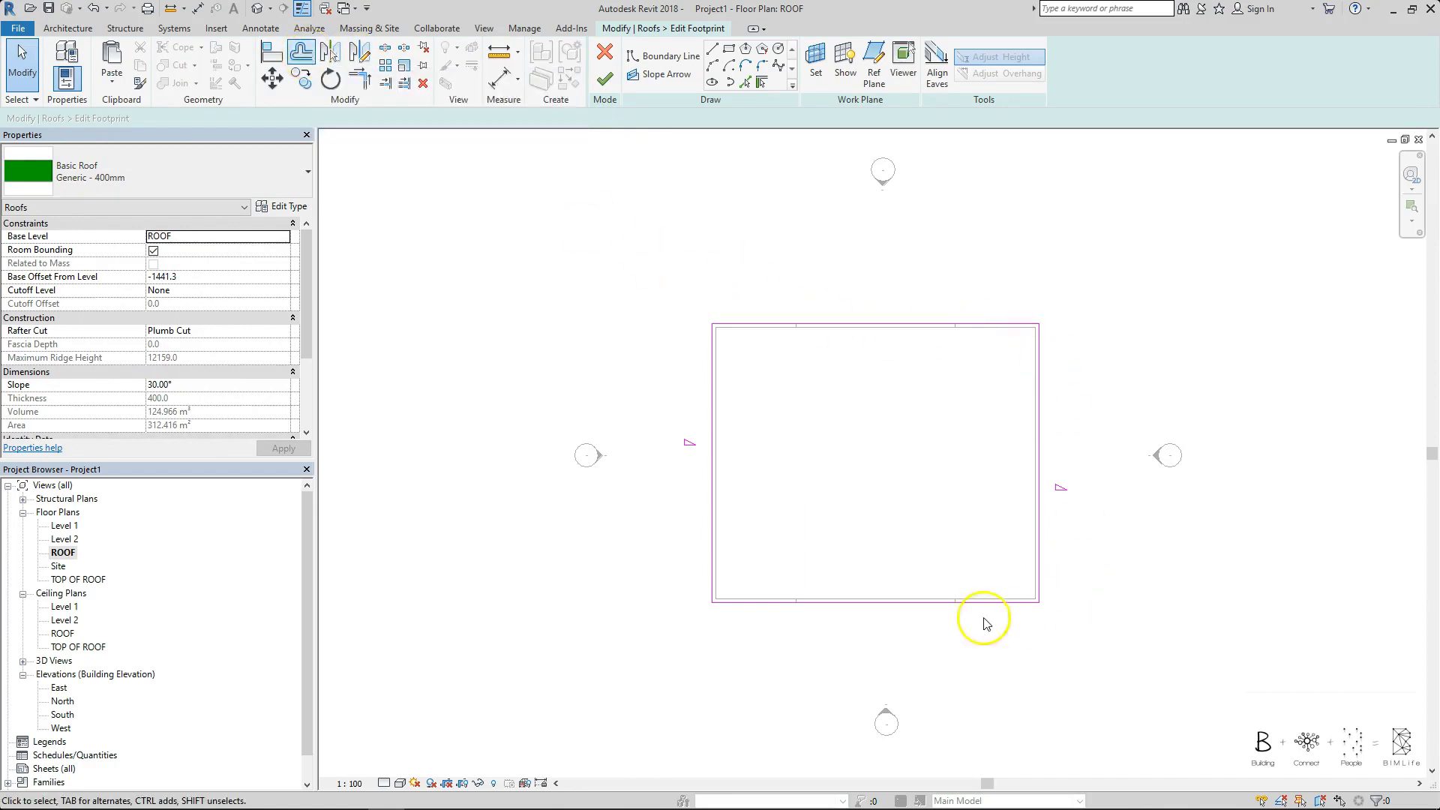
Offset the four edges of the roof's footprint outward by 1000 mm, one edge at a time
left_click(301, 54)
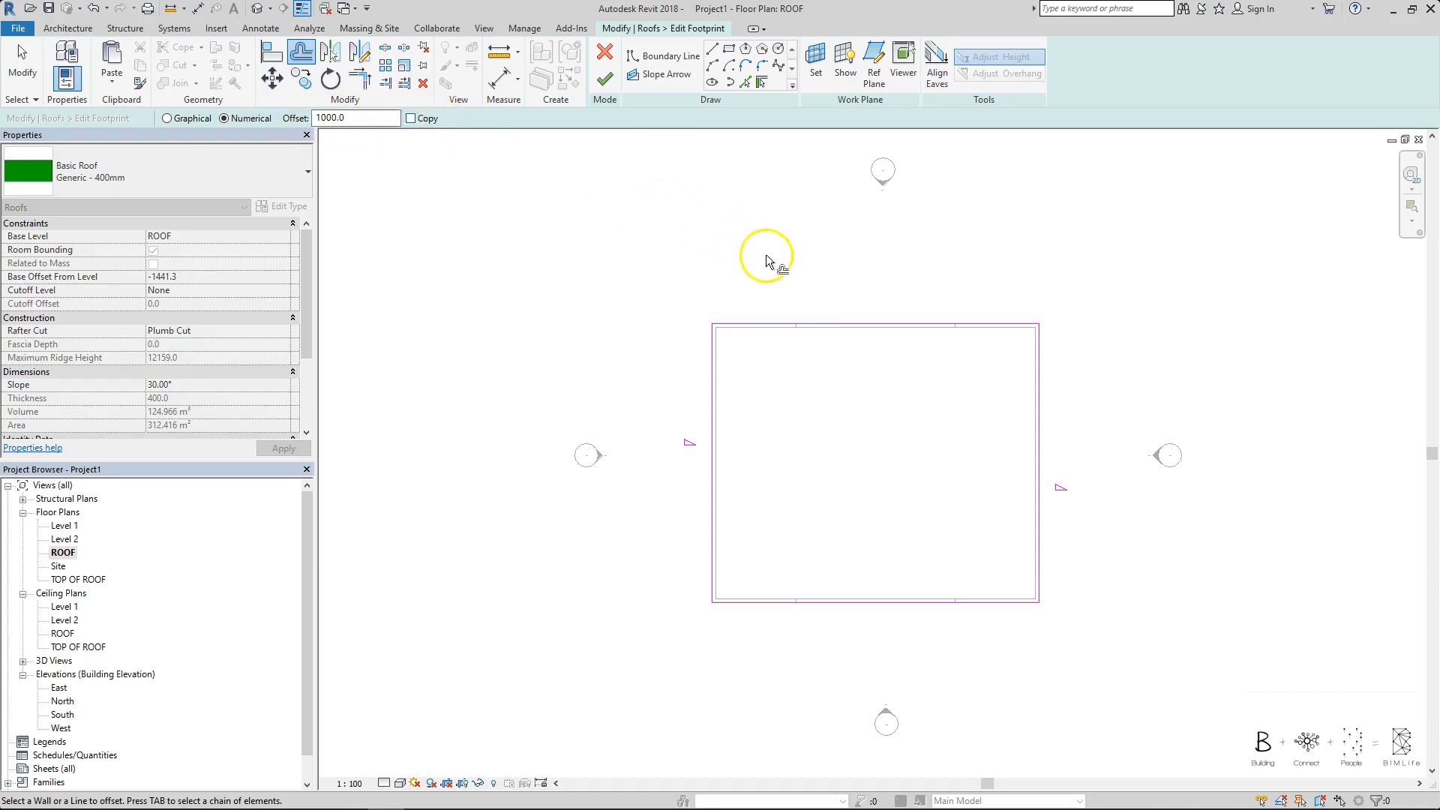
left_click(824, 325)
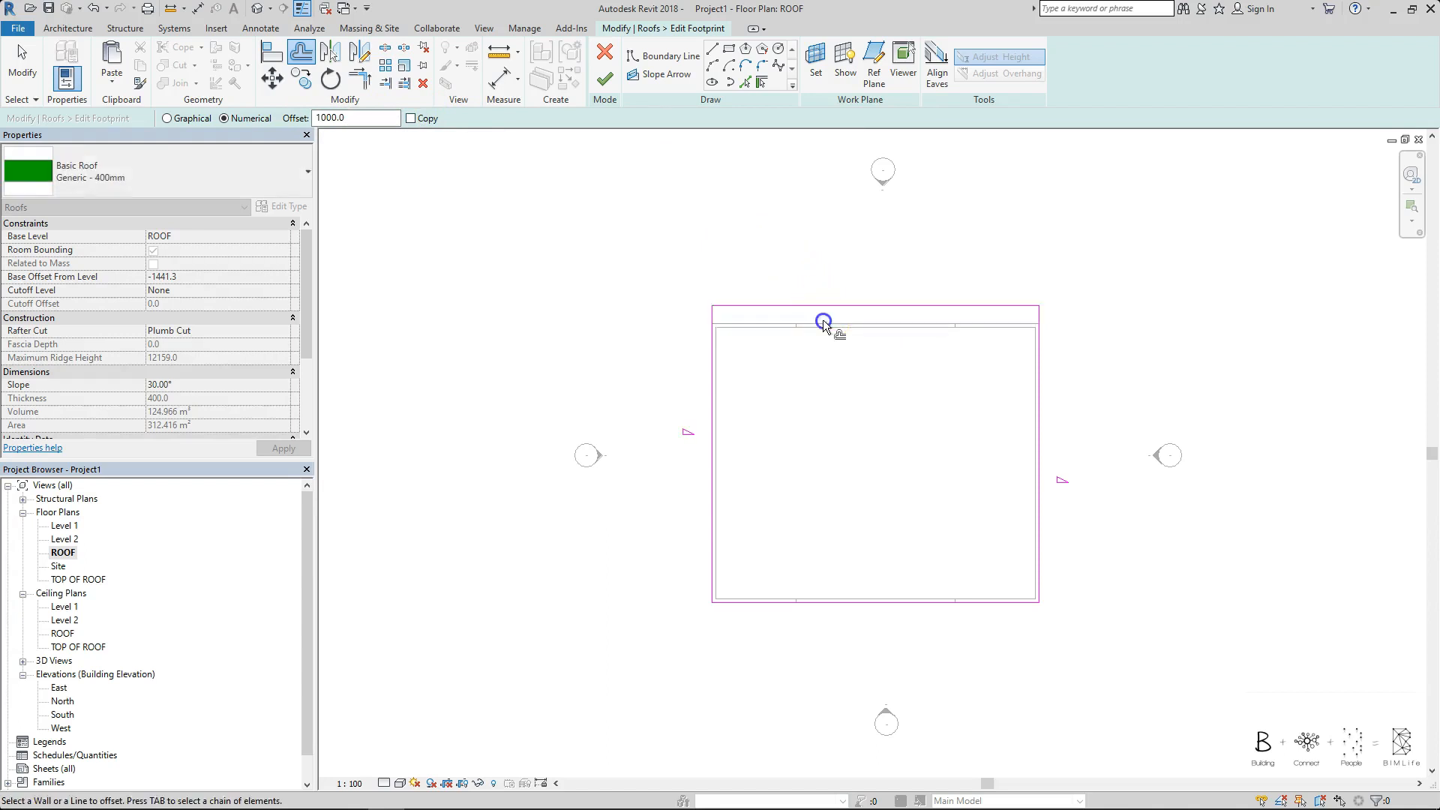
left_click(1044, 365)
left_click(983, 602)
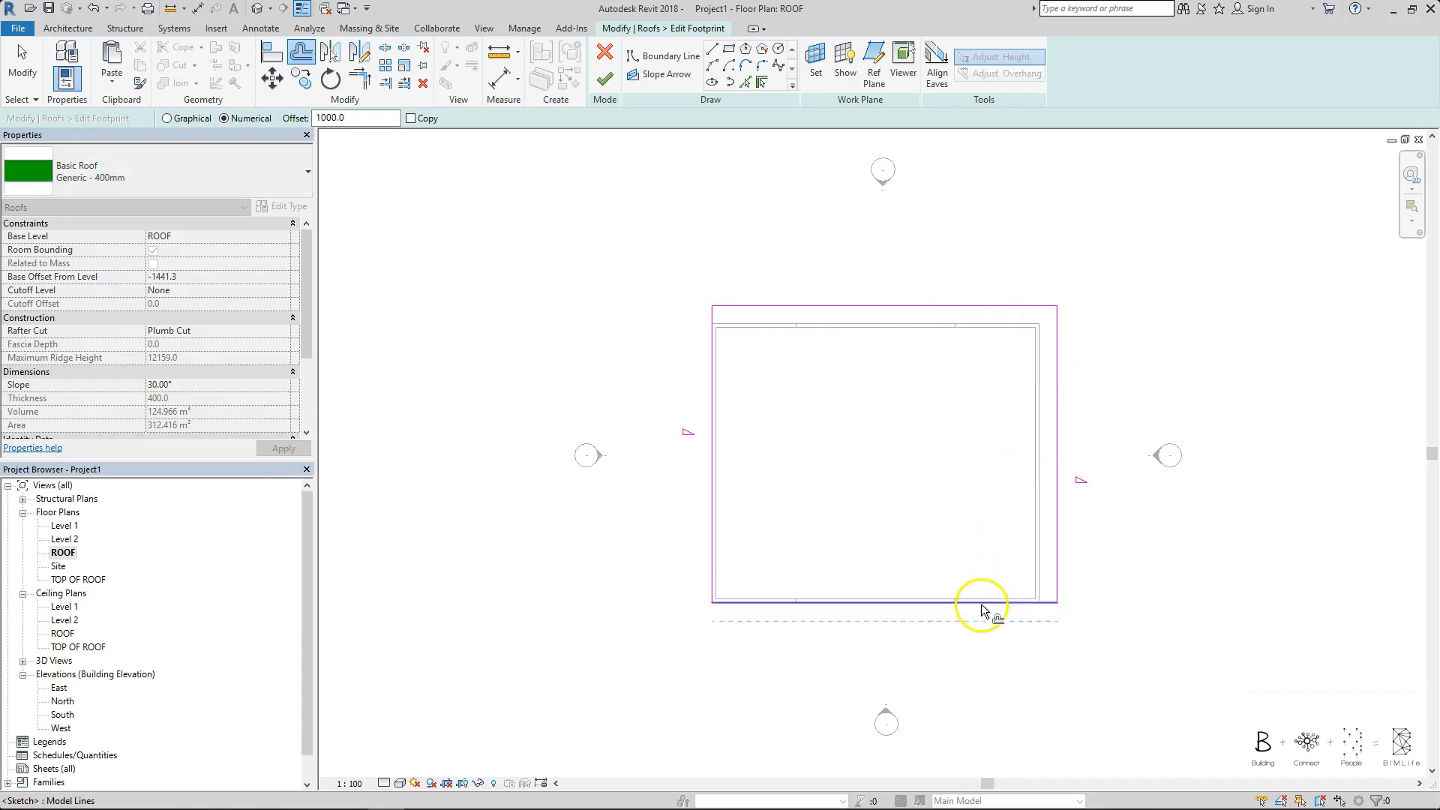
left_click(713, 431)
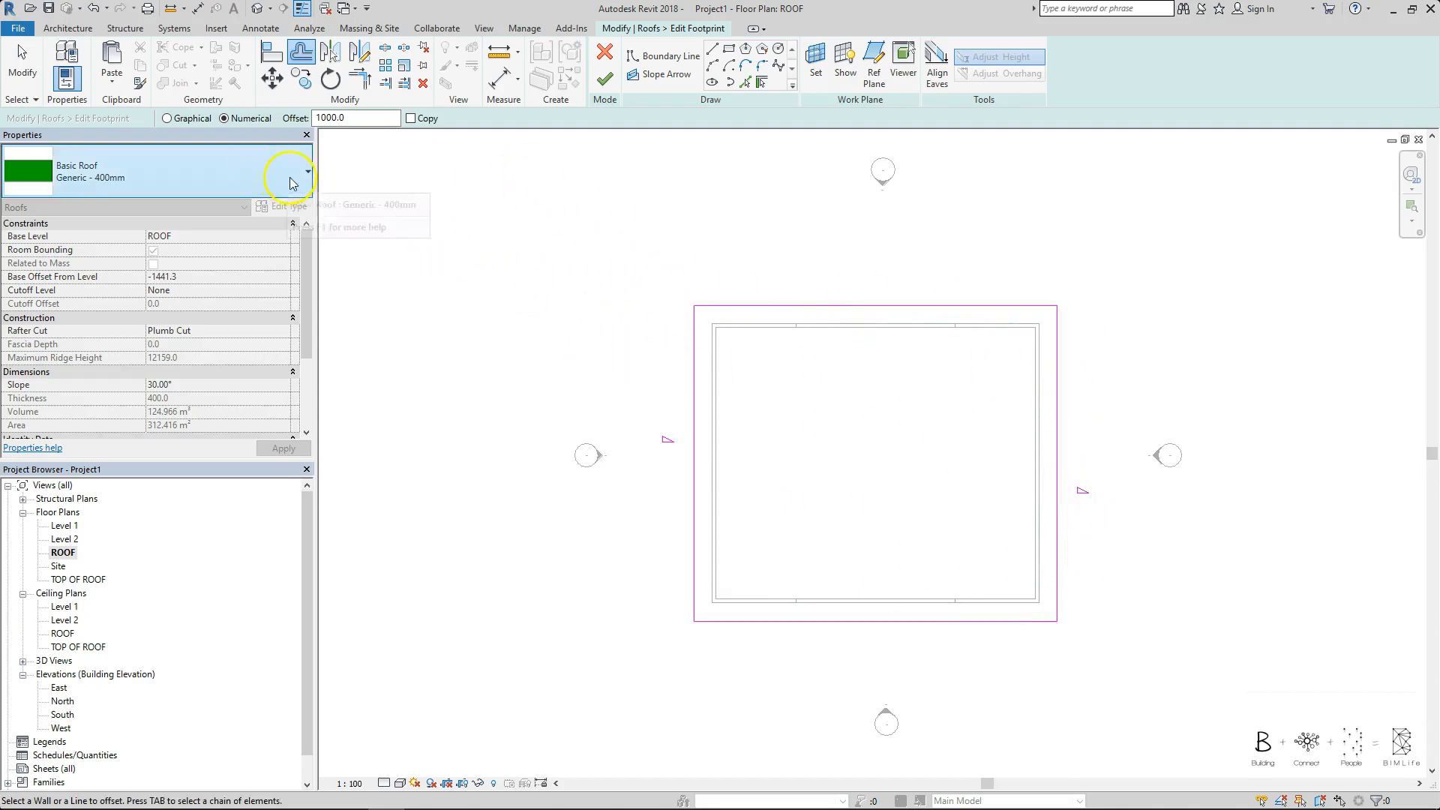
Undo the four separate edge offsets of the roof's footprint
left_click(96, 11)
left_click(96, 11)
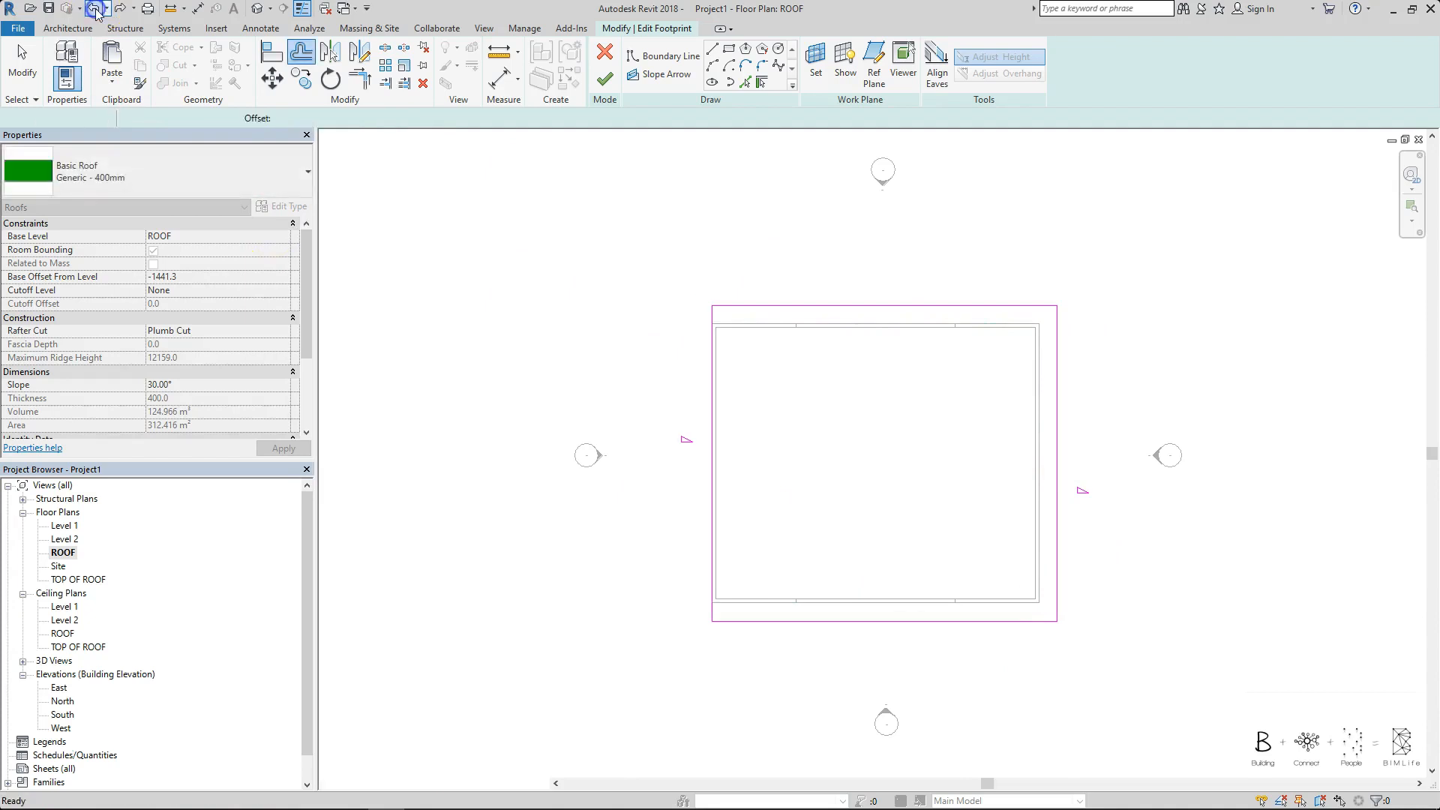
left_click(96, 11)
left_click(96, 11)
Offset the roof's whole footprint outward by 1000 mm as one chain and finish the footprint edit
key("o")
key("f")
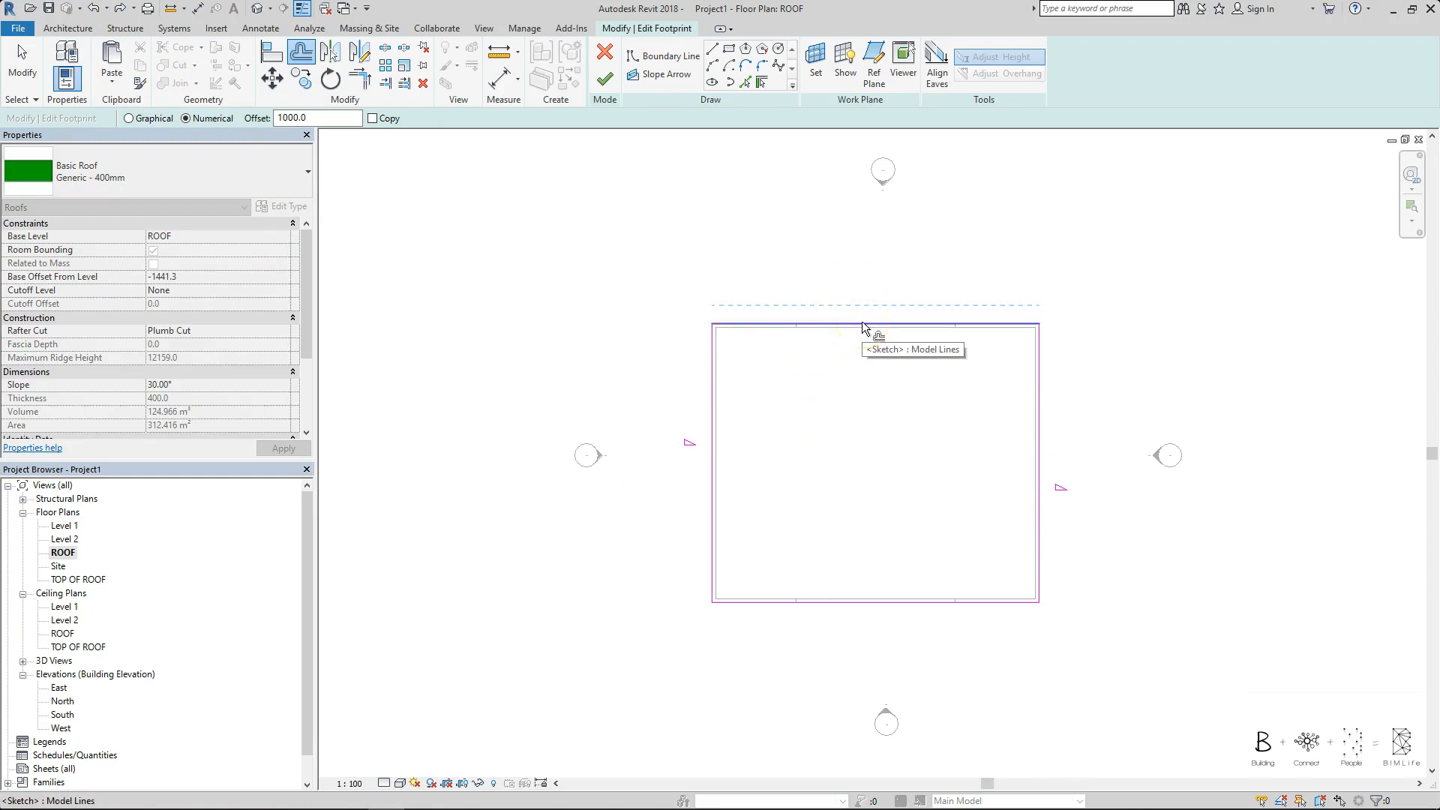
key("Tab")
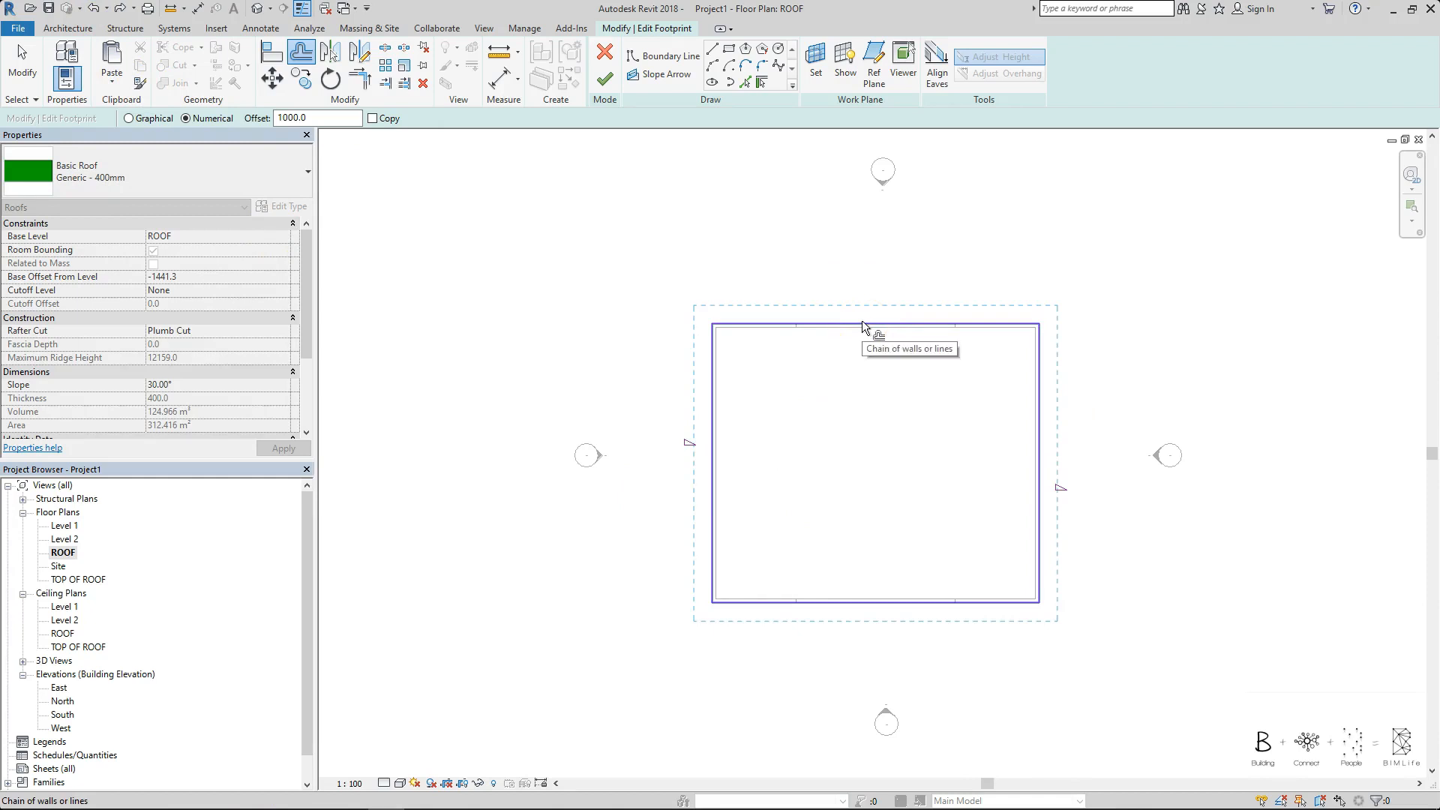
left_click(862, 321)
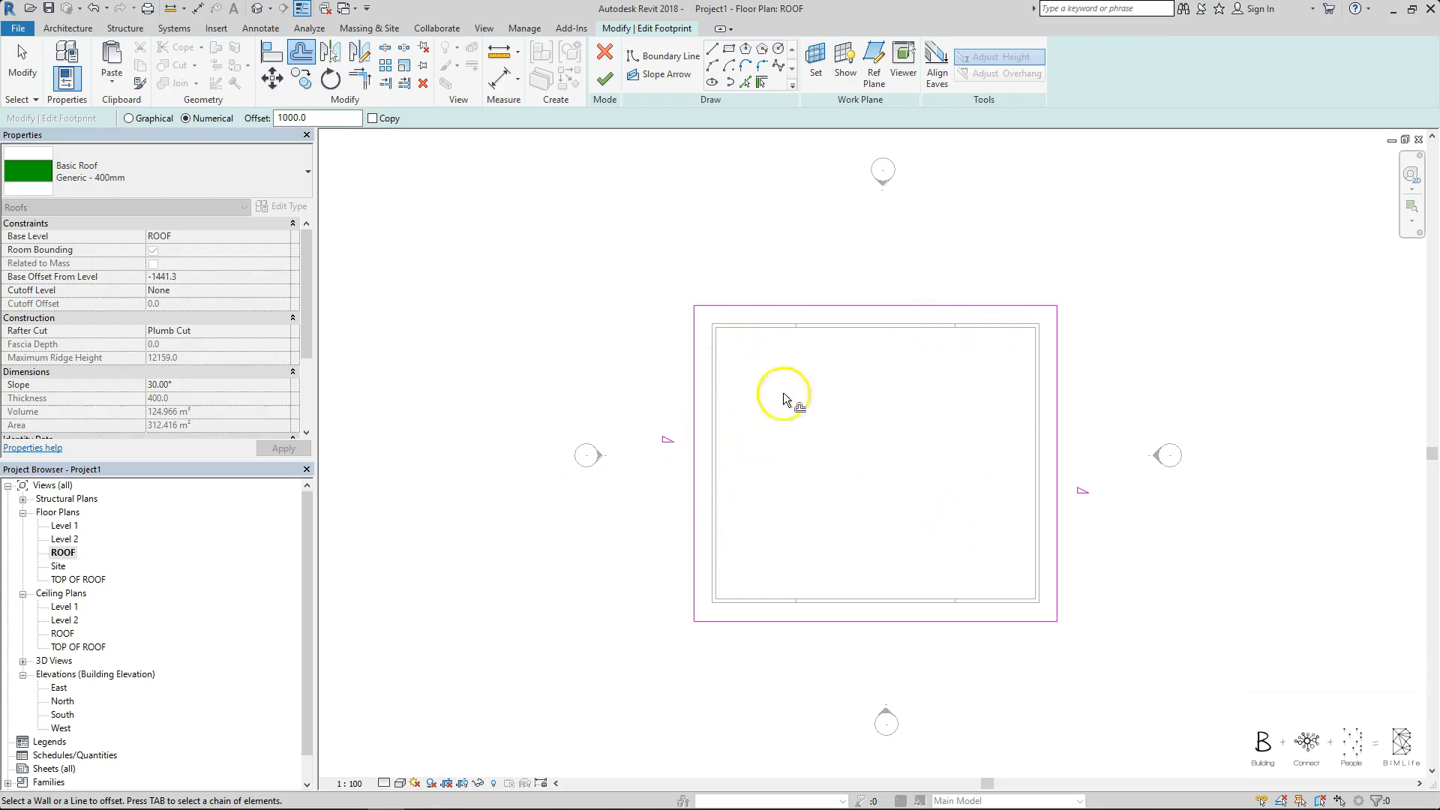
key("Tab")
left_click(605, 79)
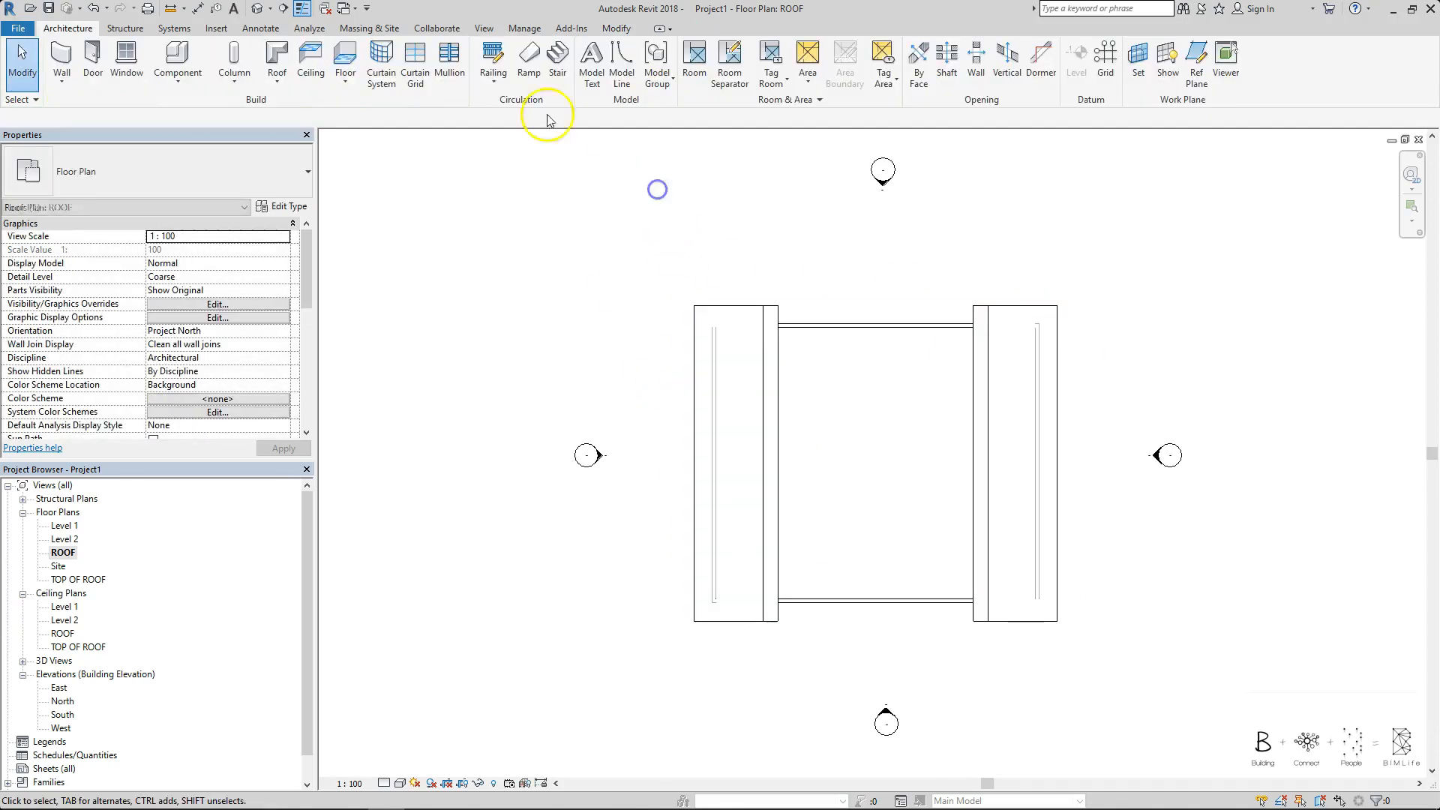
Inspect the overhanging roof in the 3D view and delete it
left_click(262, 9)
middle_click_drag(913, 427, 885, 510, "shift")
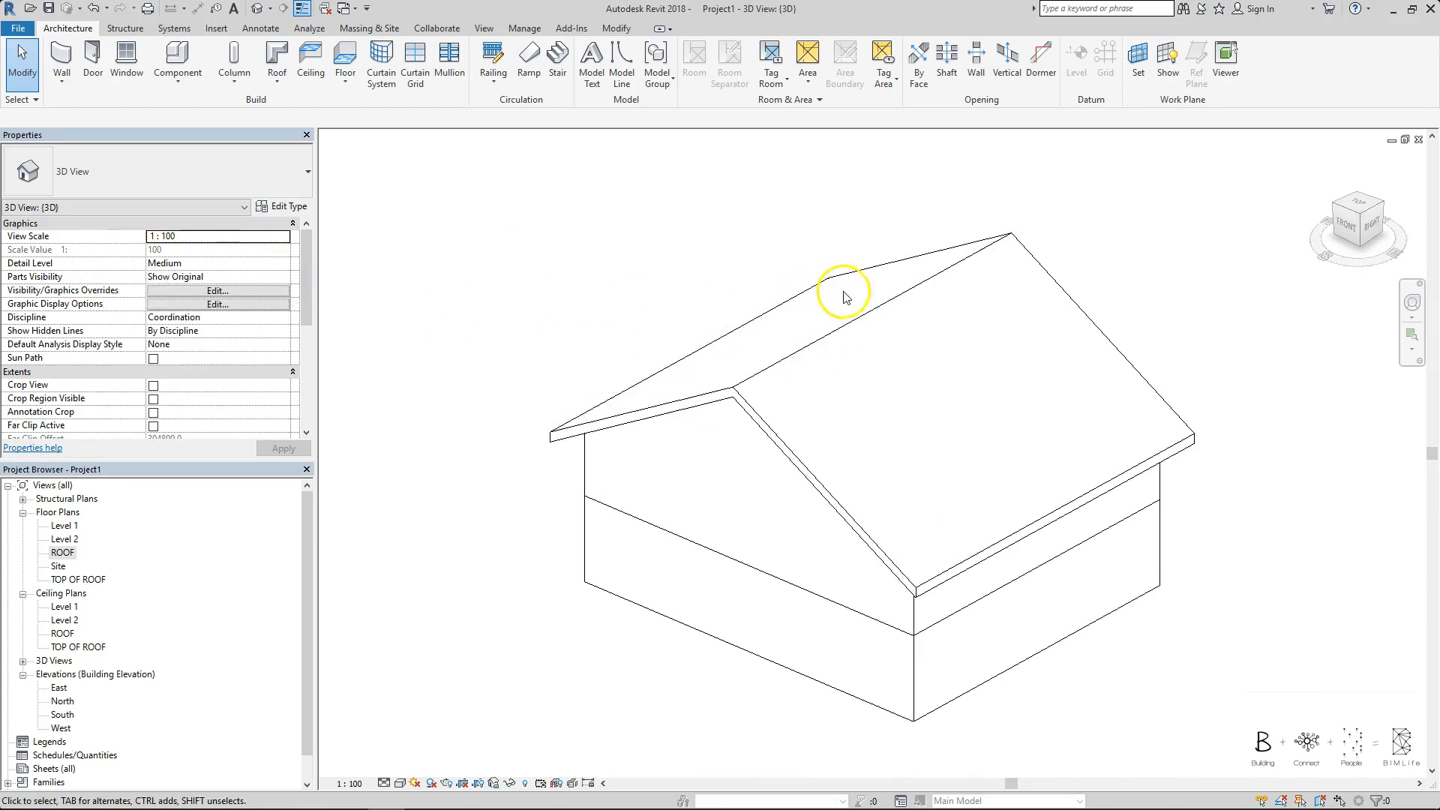
left_click(873, 308)
key("Delete")
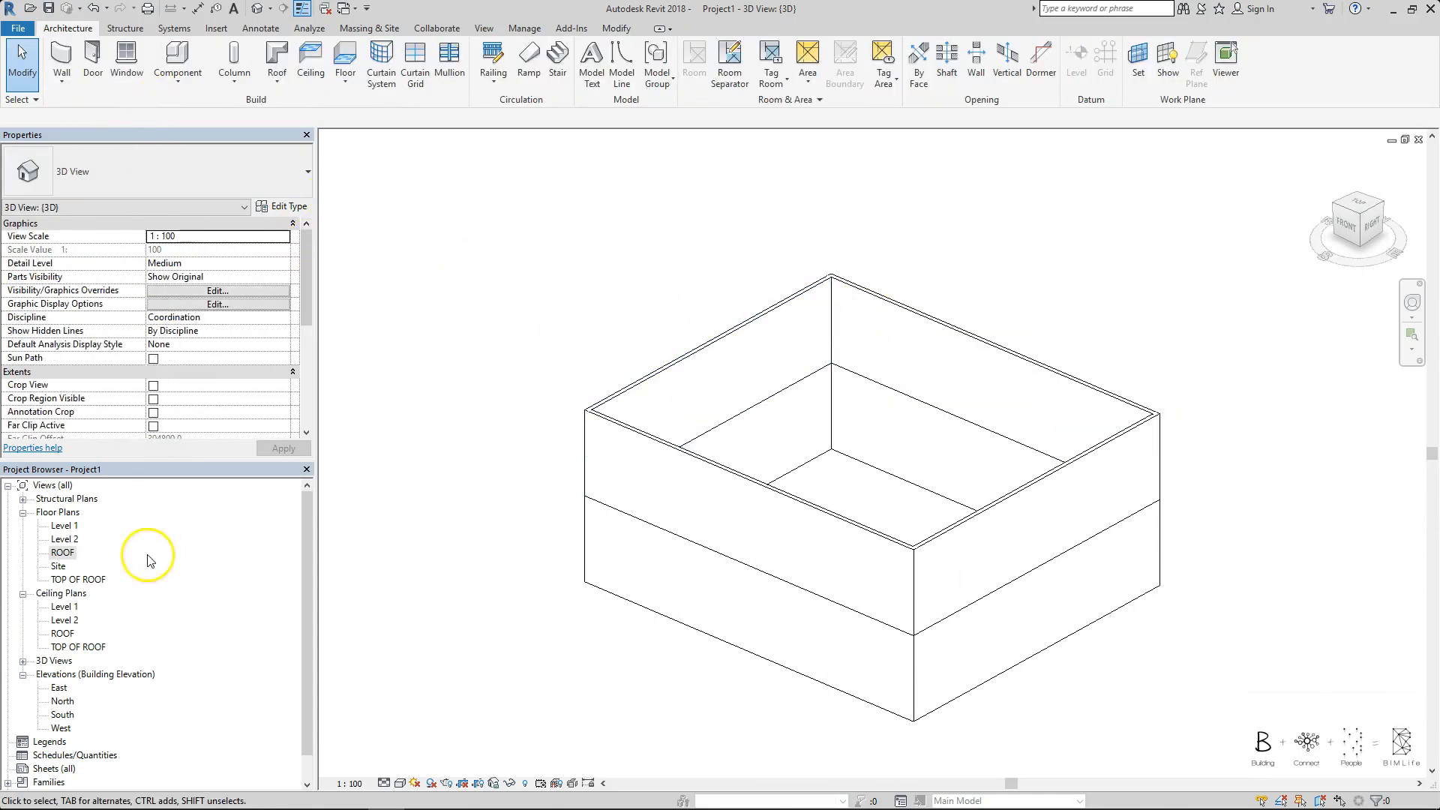
Start a Roof by Extrusion in the East elevation, with its work plane specified by picking a plane
double_click(60, 689)
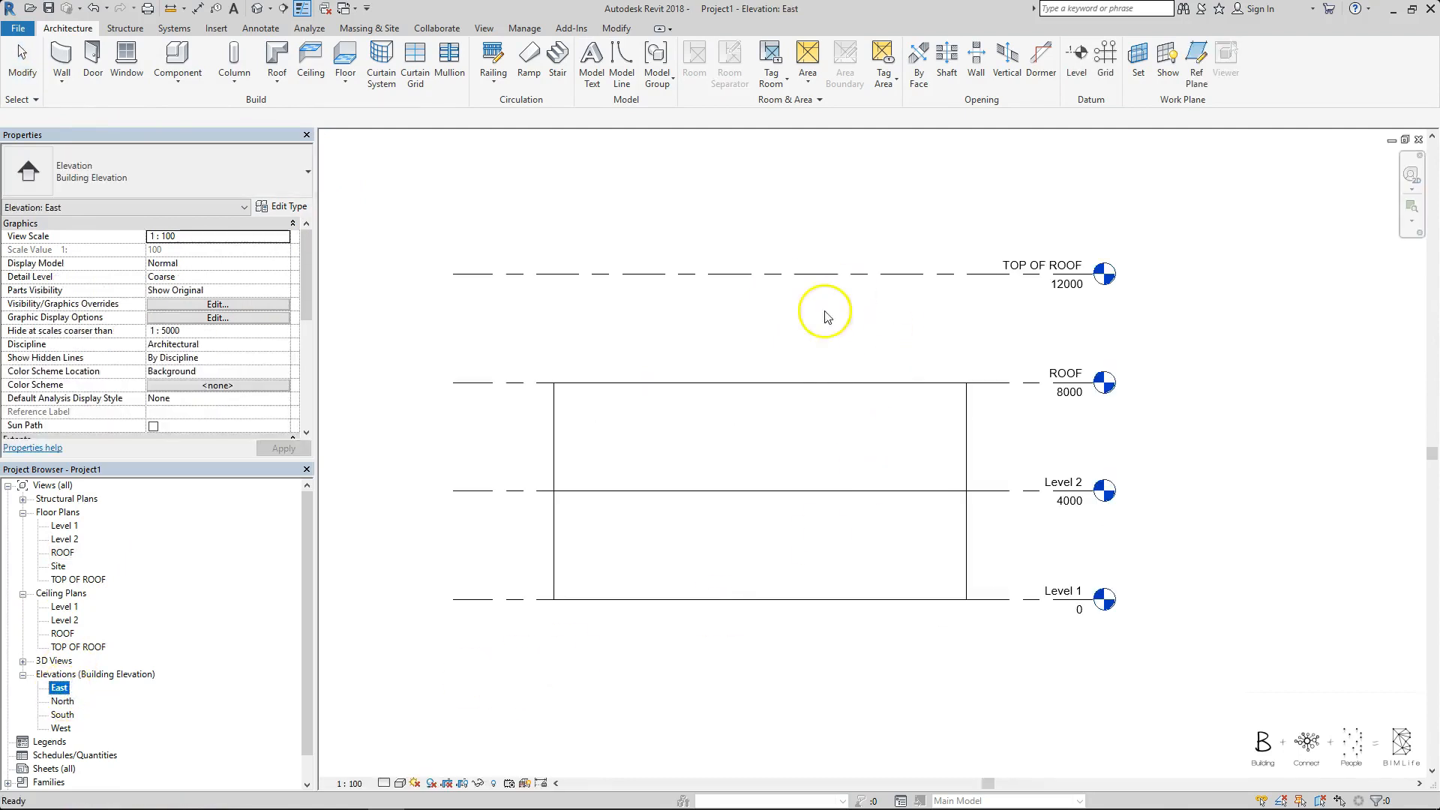
left_click(277, 79)
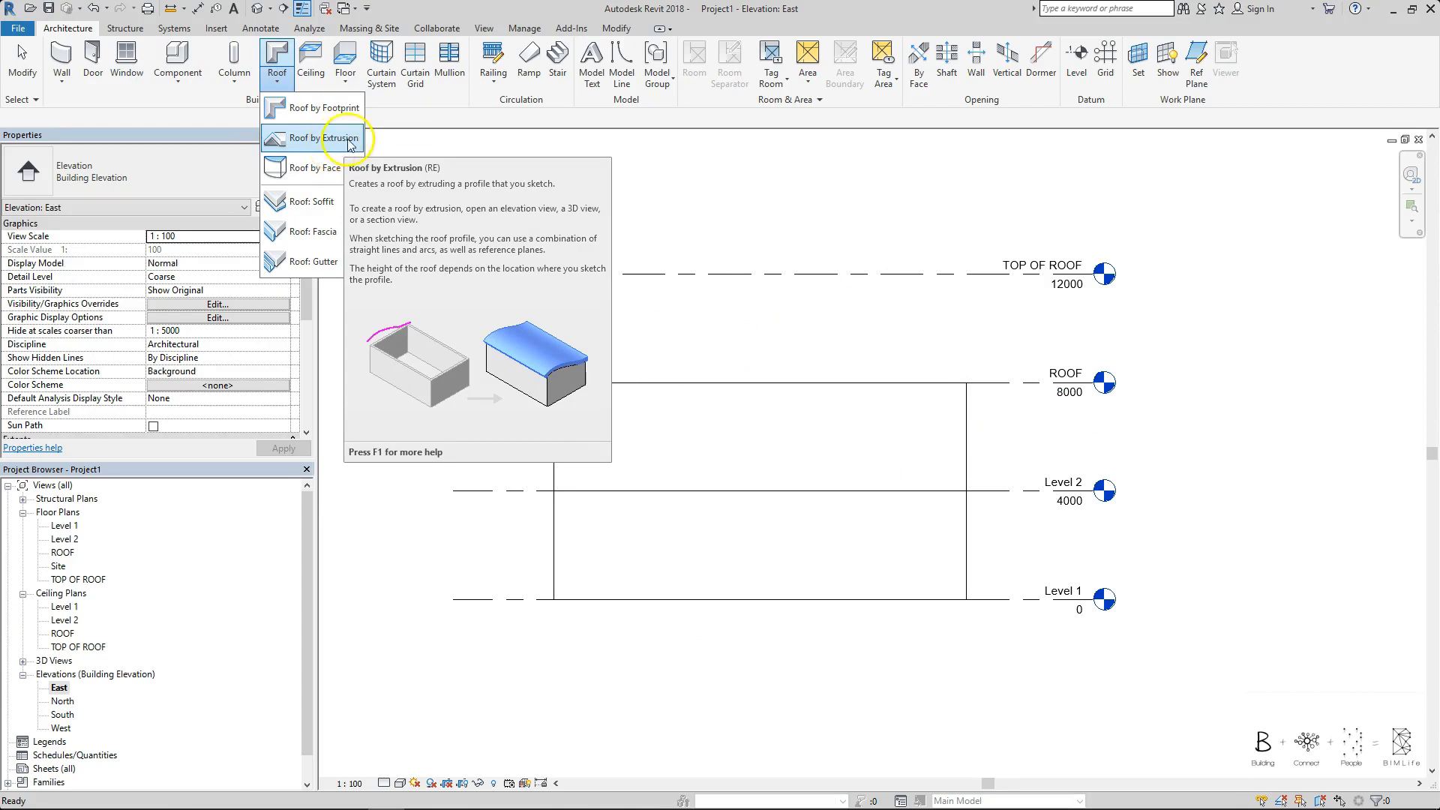
left_click(349, 140)
left_click(862, 289)
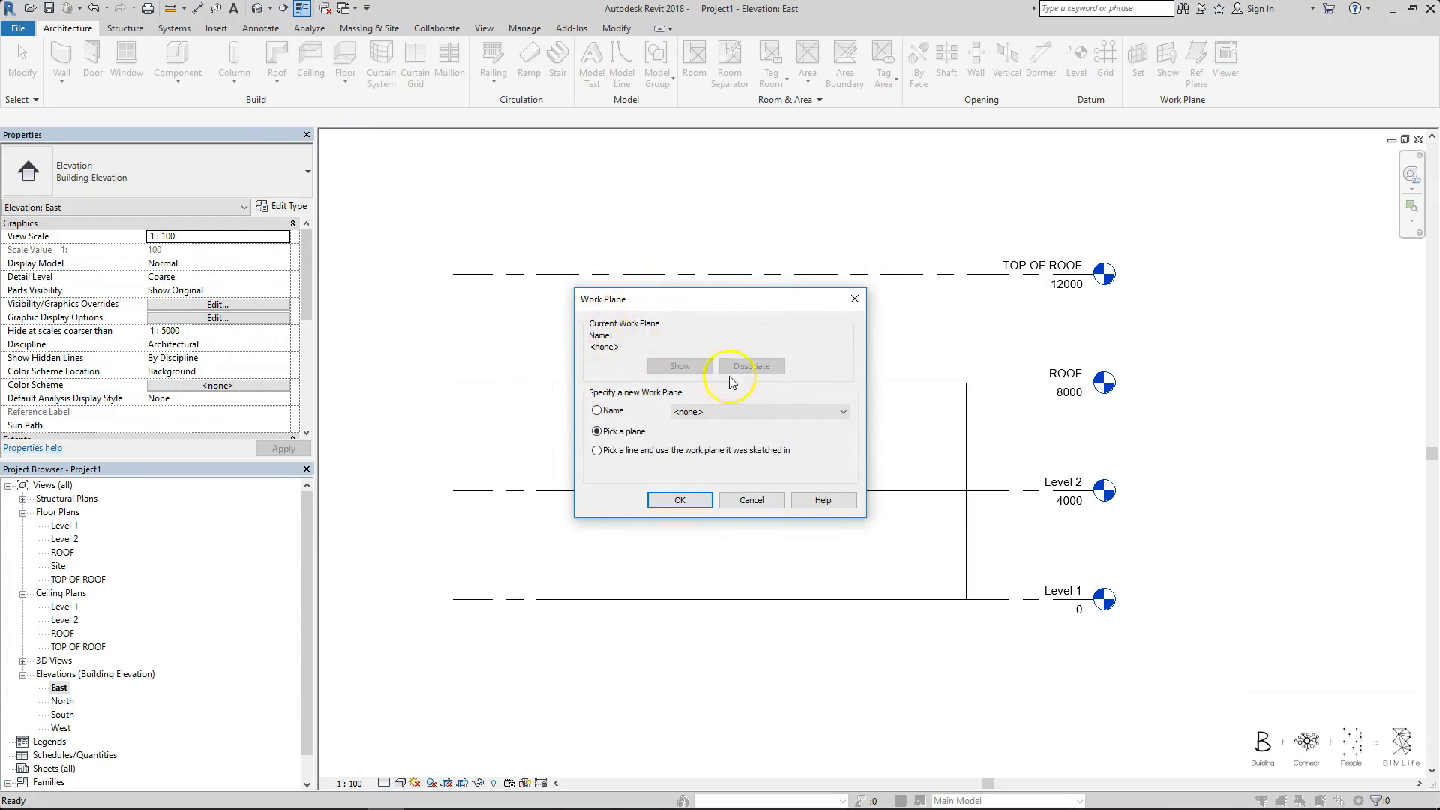
left_click(621, 434)
left_click(665, 508)
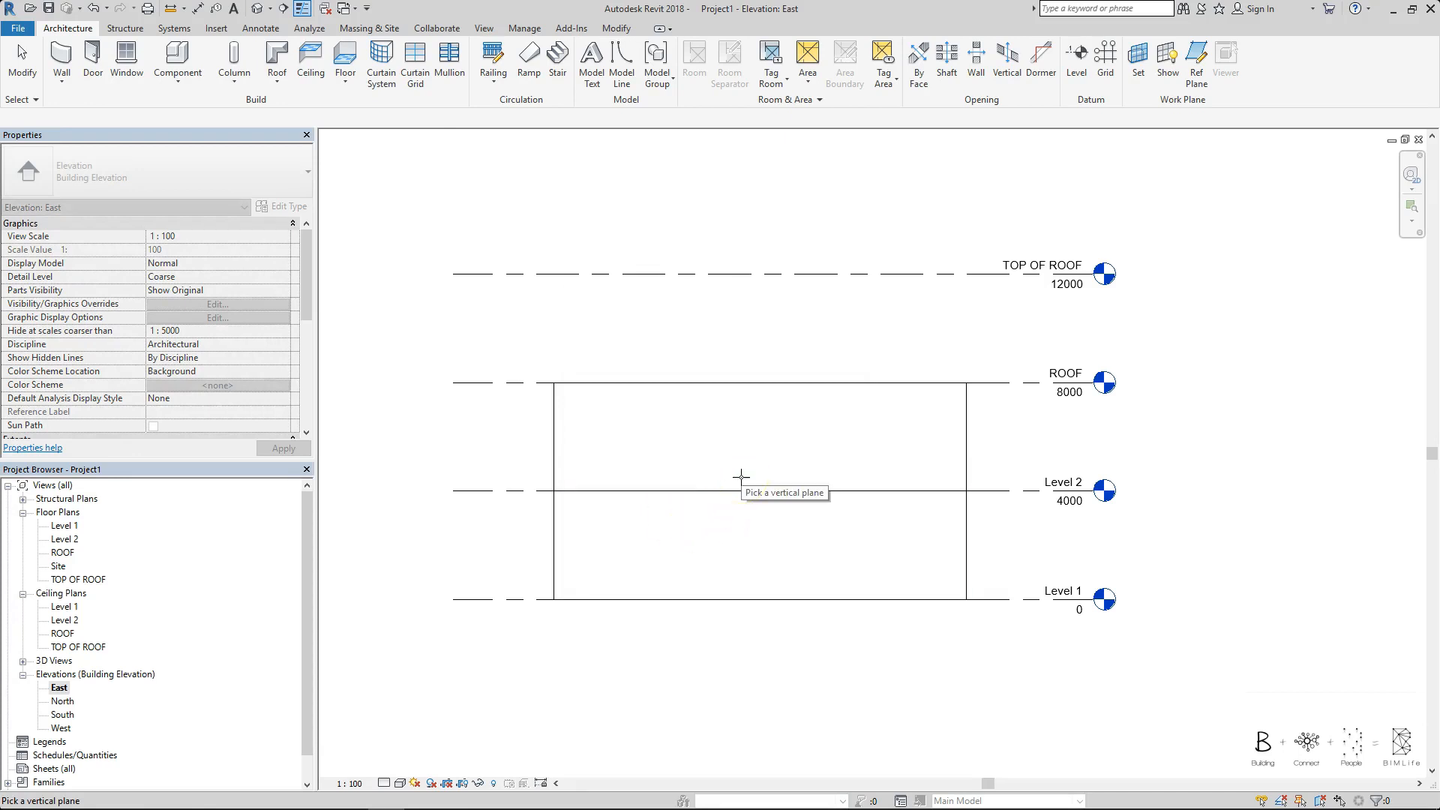
Pick the east wall's face as the work plane and accept TOP OF ROOF as the roof's reference level with a 0.0 offset
left_click(713, 380)
left_click(556, 538)
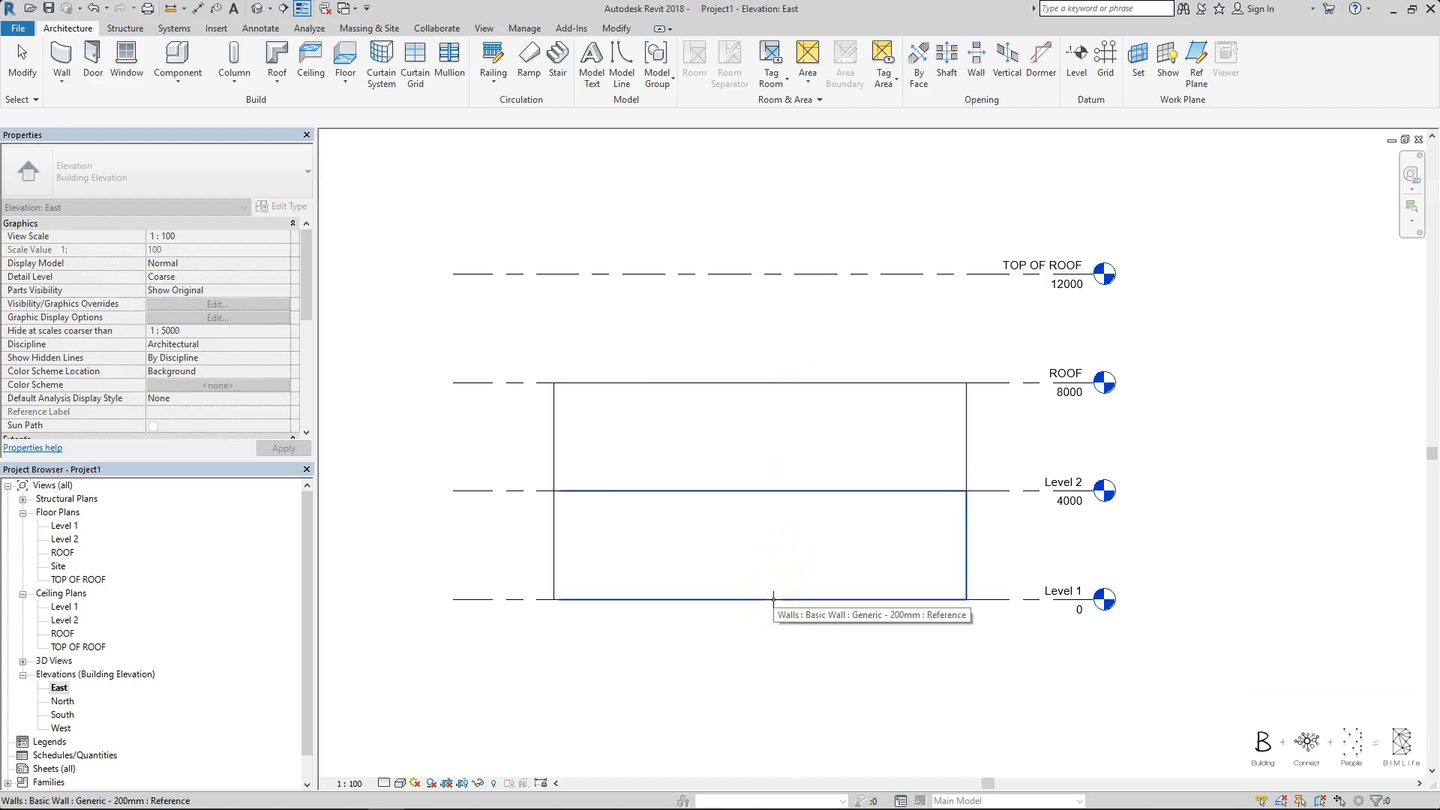
left_click(768, 422)
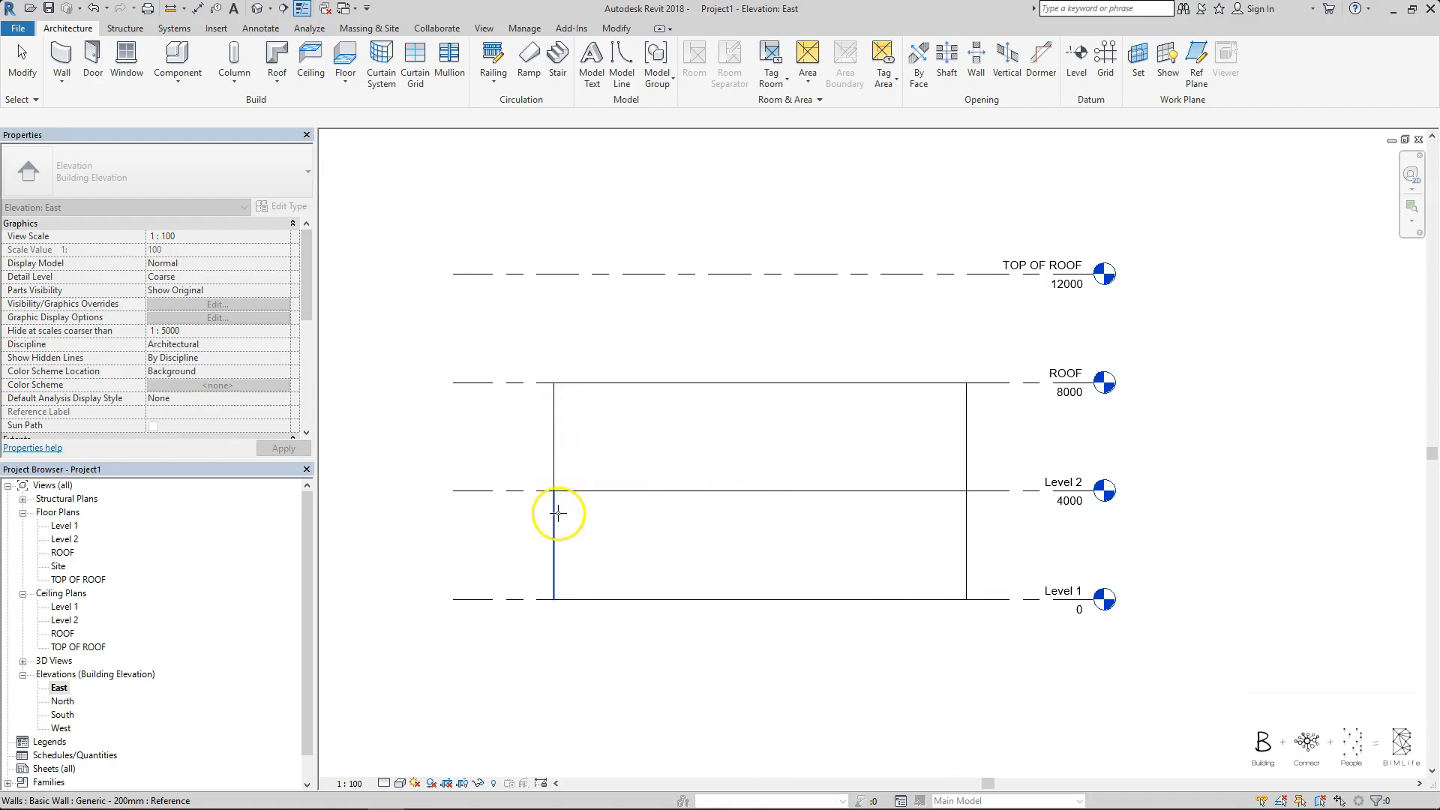
left_click(556, 425)
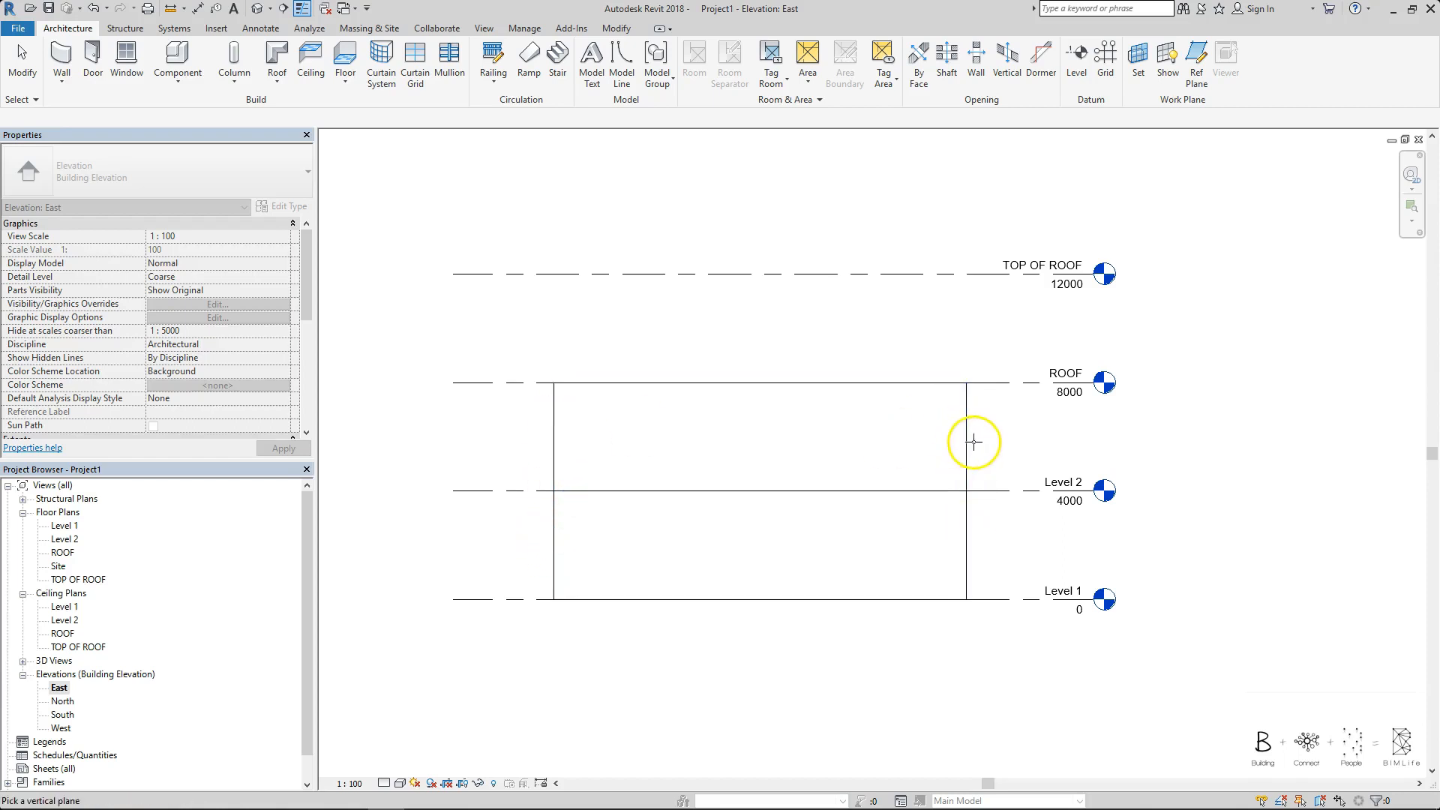
left_click(784, 386)
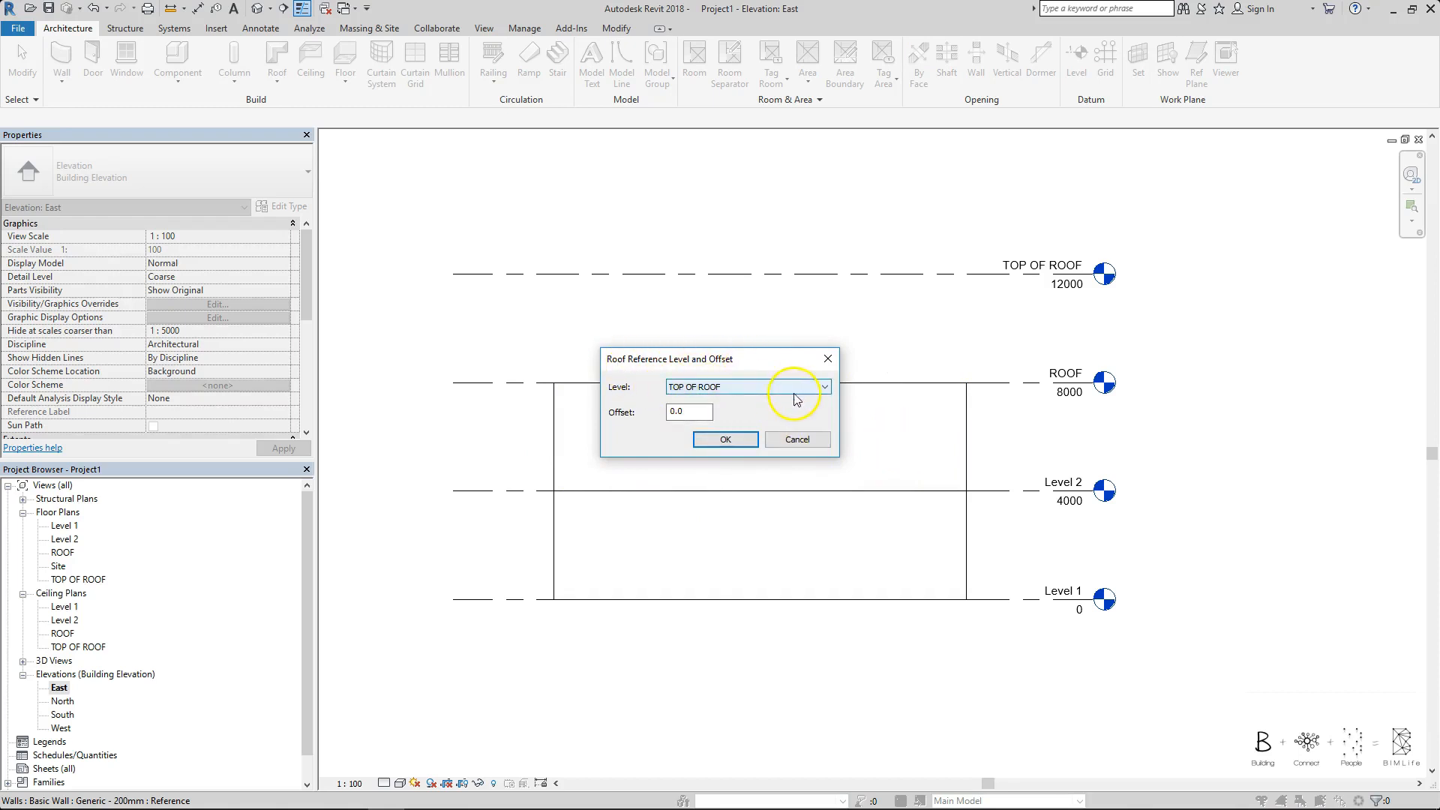
left_click(722, 440)
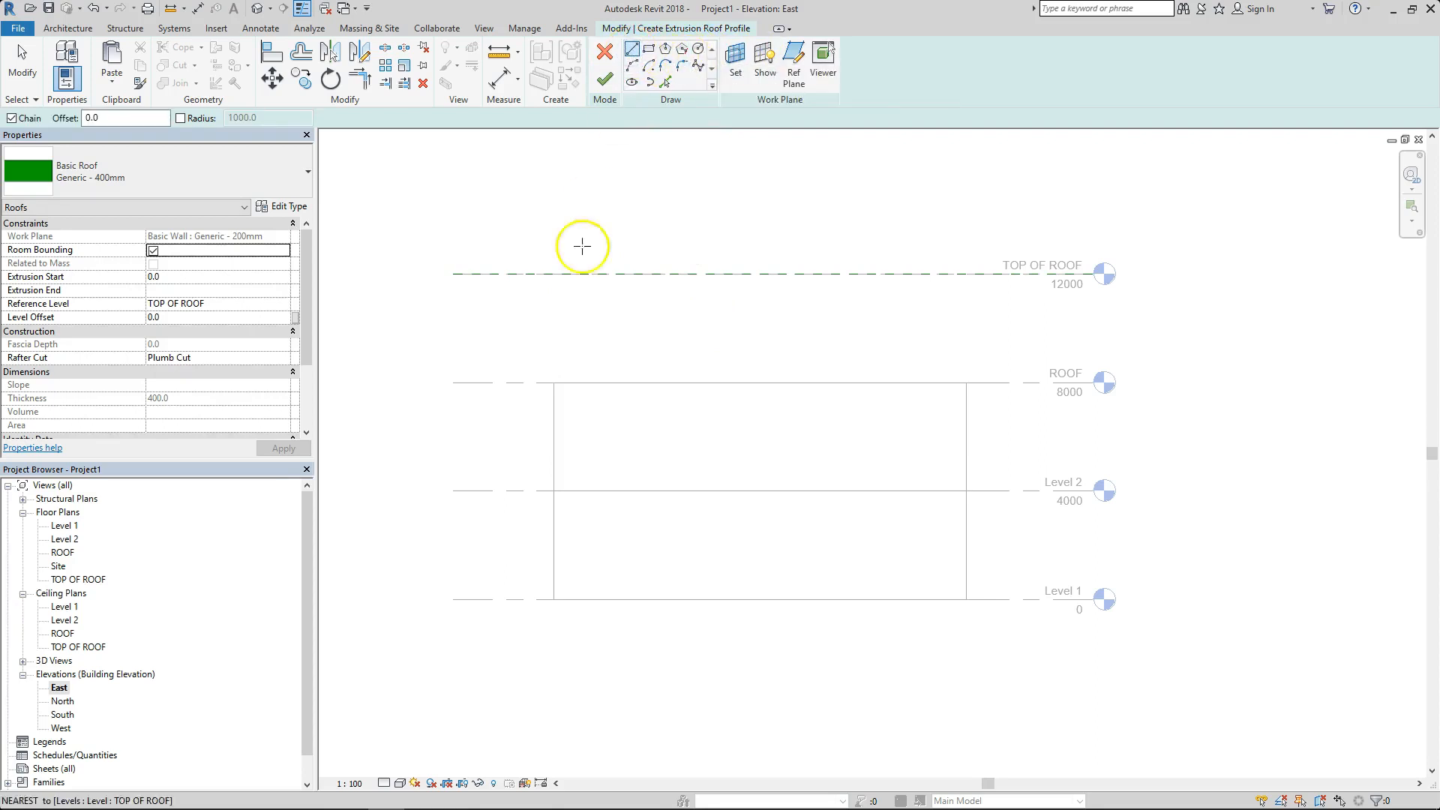
Sketch an open zigzag roof profile with two peaks, overhanging both side walls, and finish the extruded roof
left_click(522, 390)
left_click(693, 291)
left_click(755, 349)
left_click(907, 257)
left_click(1037, 411)
key("Escape")
key("Escape")
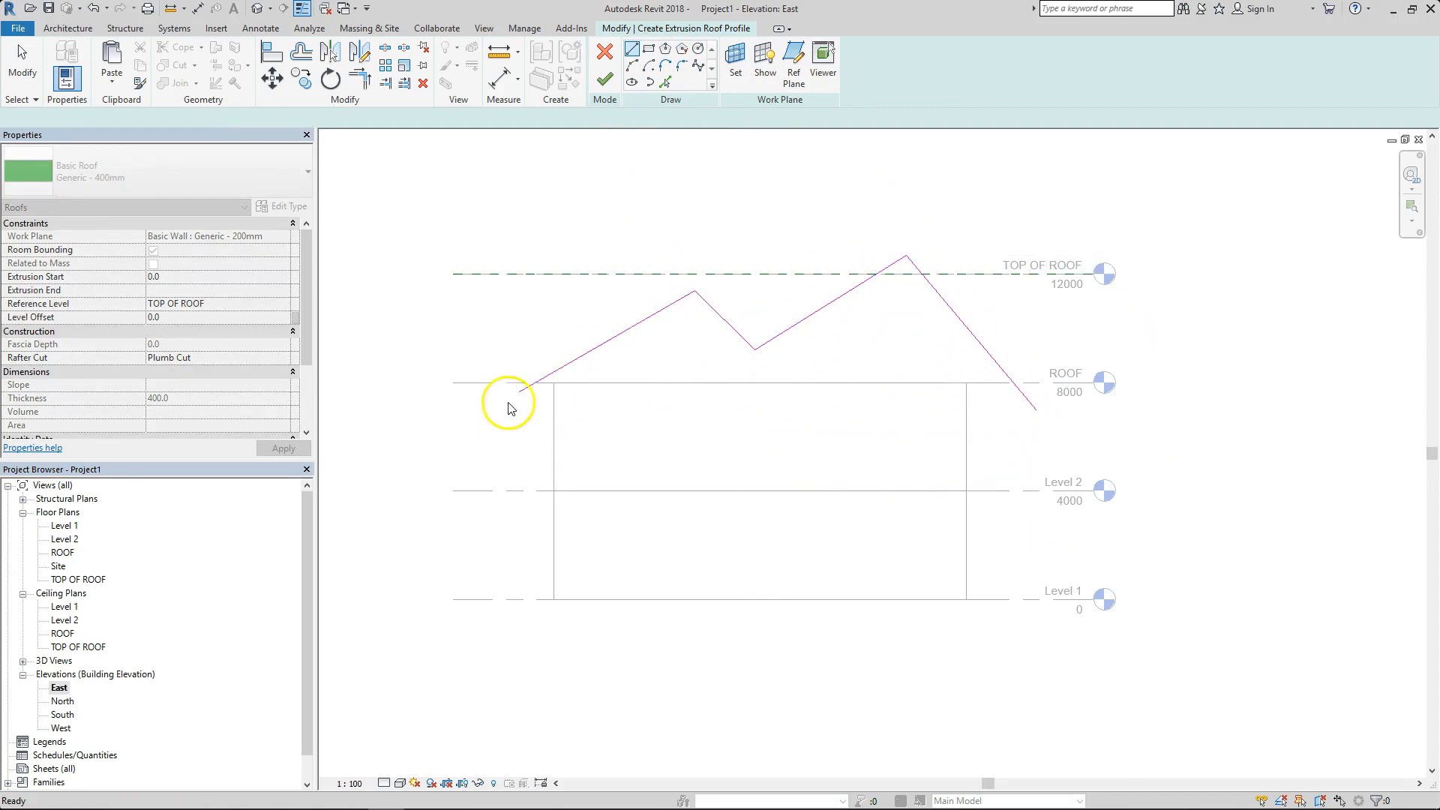
left_click(604, 79)
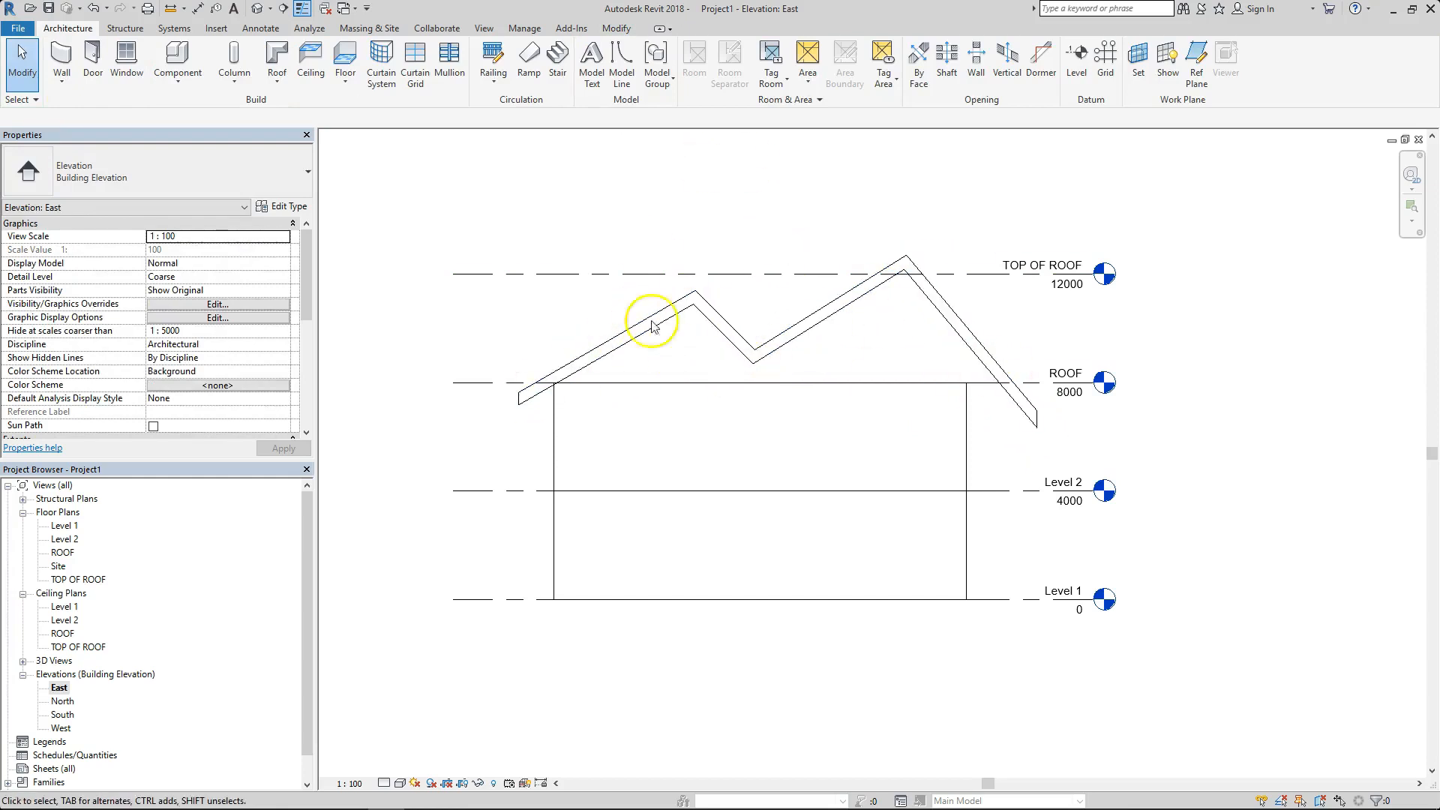
Edit the extruded roof's profile and delete all of its zigzag lines
left_click(708, 337)
left_click(608, 69)
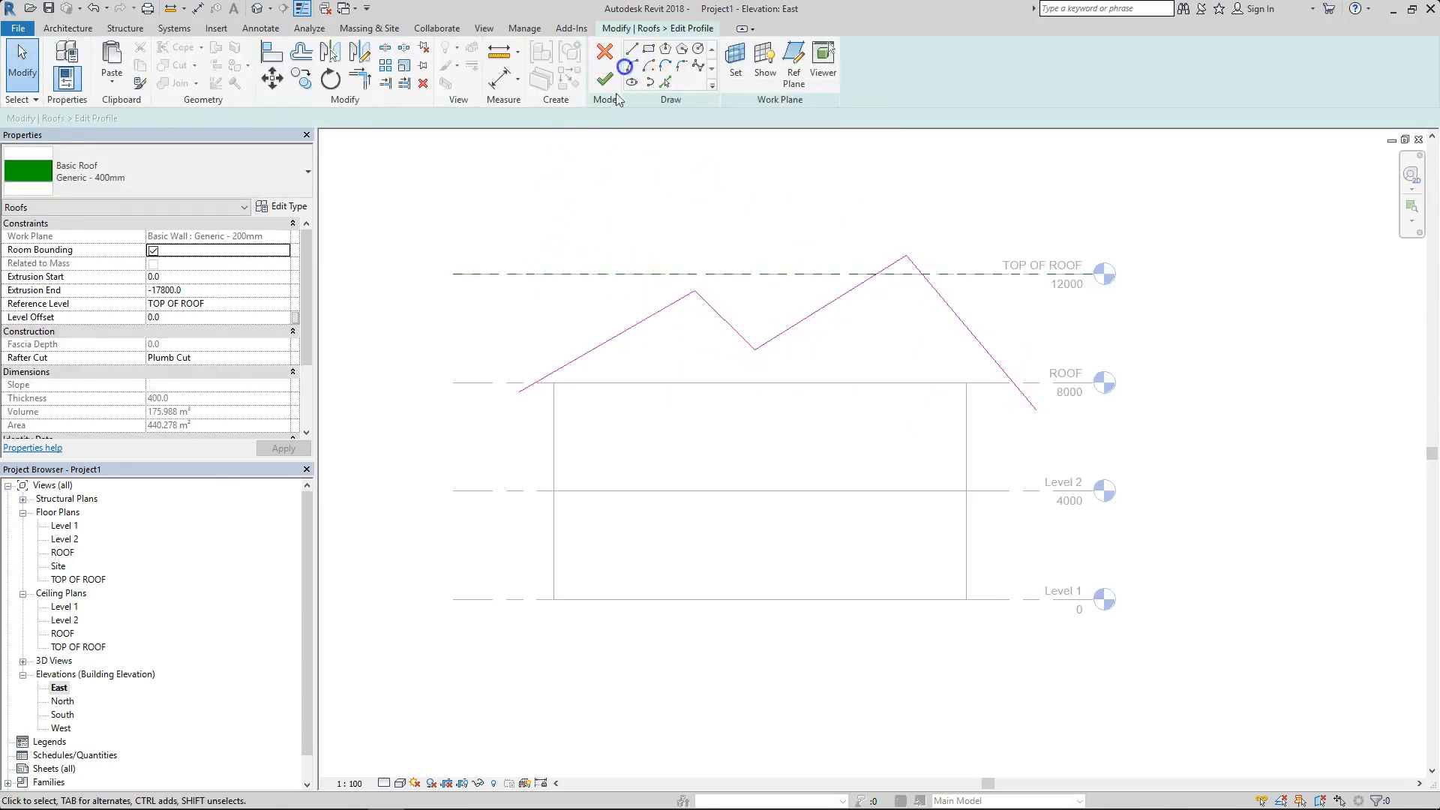
mouse_move(1049, 218)
left_mouse_down()
mouse_move(836, 241)
mouse_move(550, 385)
left_mouse_up()
left_click(852, 186)
left_click_drag(1007, 284, 541, 372)
key("Delete")
Draw a wavy roof profile of three connected arcs with both ends on the ROOF level and finish the profile edit
left_click(635, 66)
left_click(525, 383)
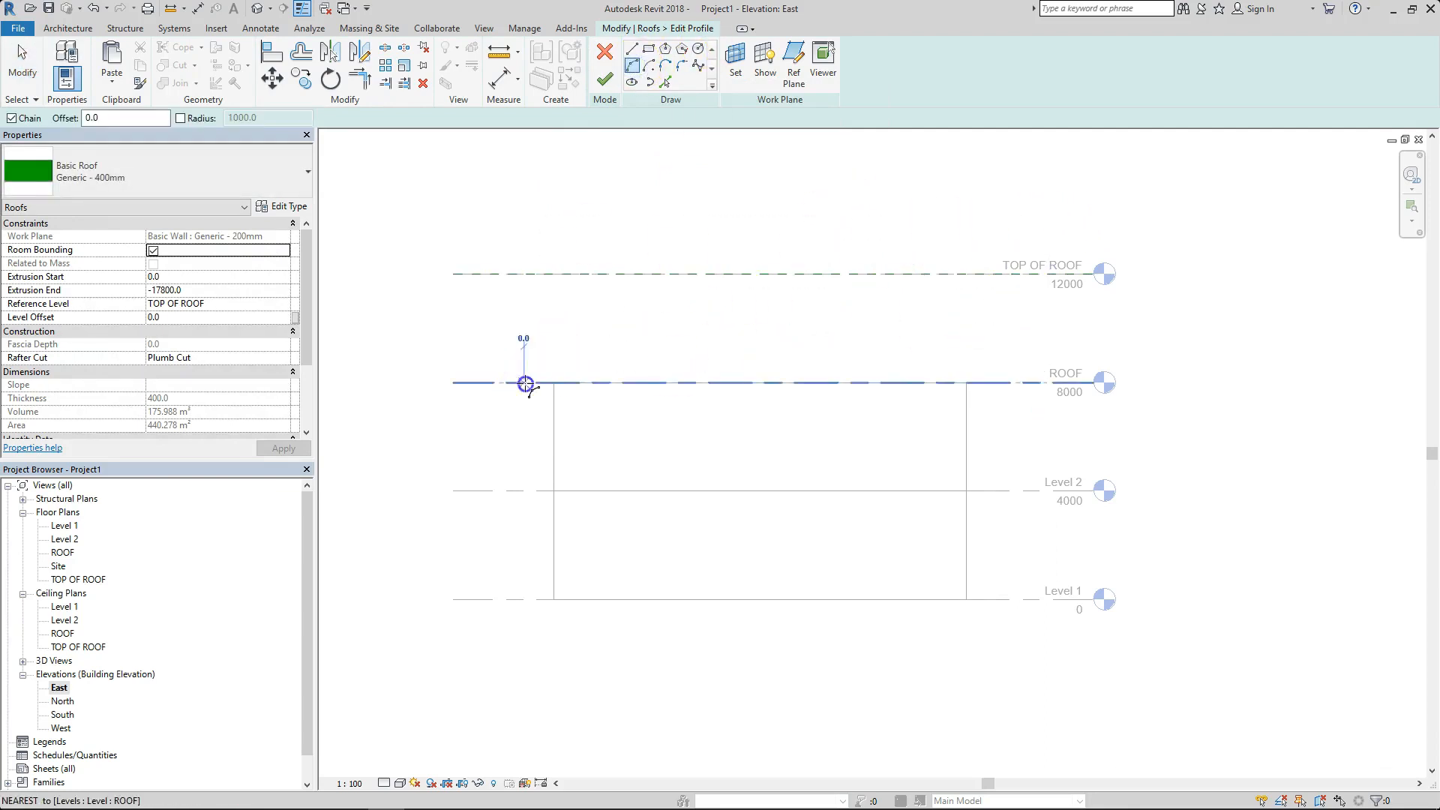
left_click(656, 319)
left_click(601, 319)
left_click(769, 345)
left_click(861, 300)
left_click(1016, 382)
left_click(986, 327)
key("Escape")
key("Escape")
left_click(615, 84)
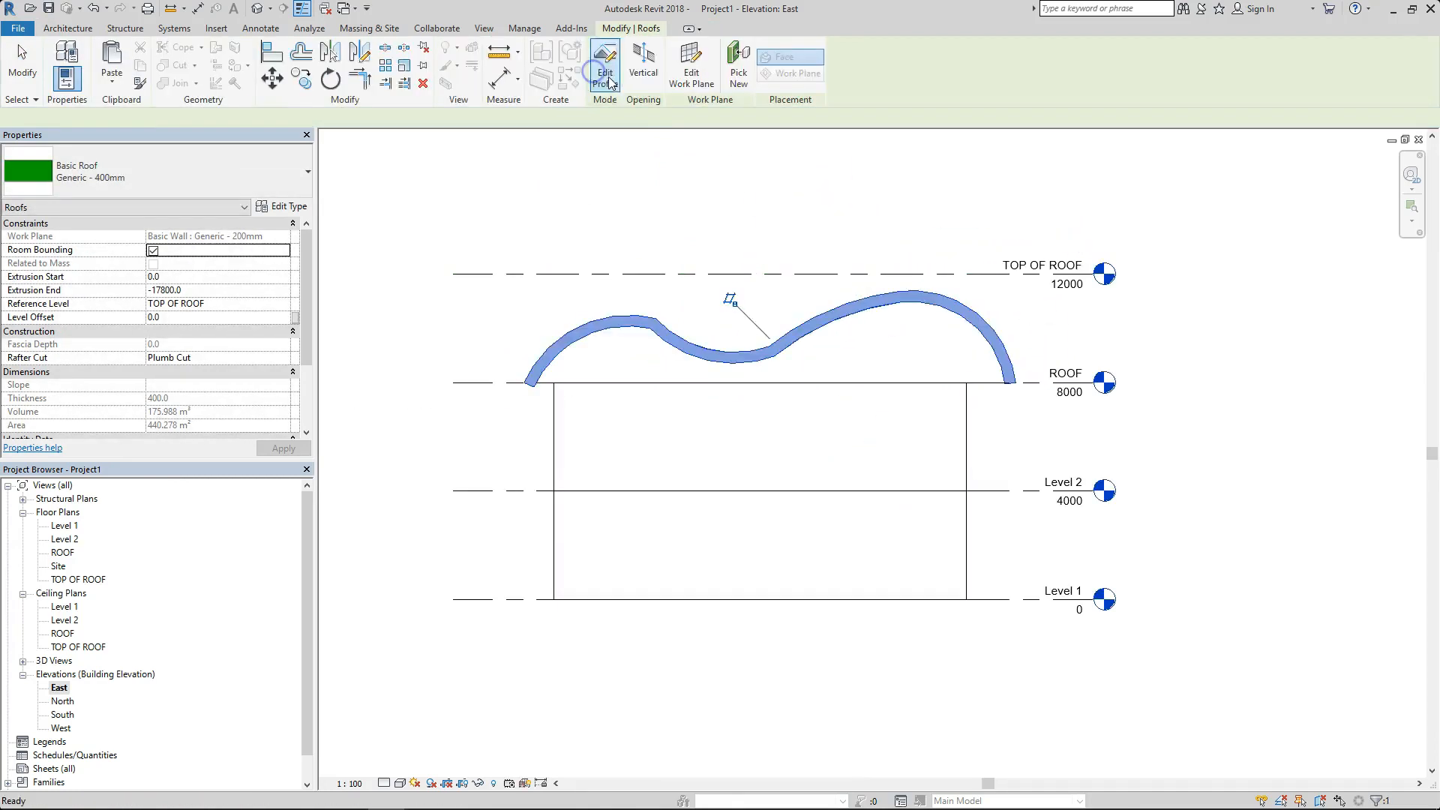
left_click(888, 207)
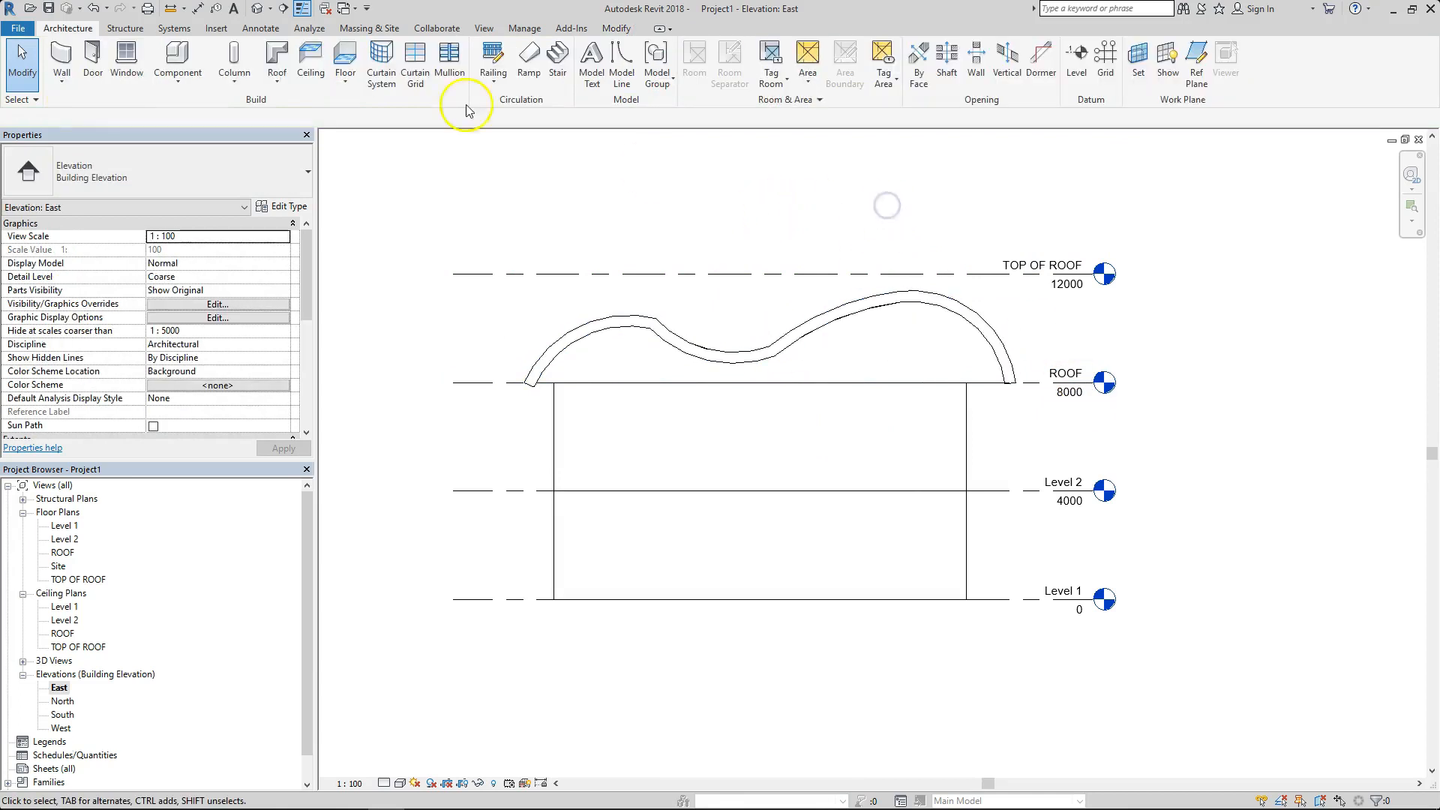
Attach the top of the upper east wall to the curved roof in the 3D view
left_click(257, 8)
mouse_move(713, 321)
middle_mouse_down("shift")
mouse_move(627, 244)
mouse_move(684, 351)
mouse_move(502, 247)
mouse_move(656, 225)
mouse_move(727, 312)
middle_mouse_up("shift")
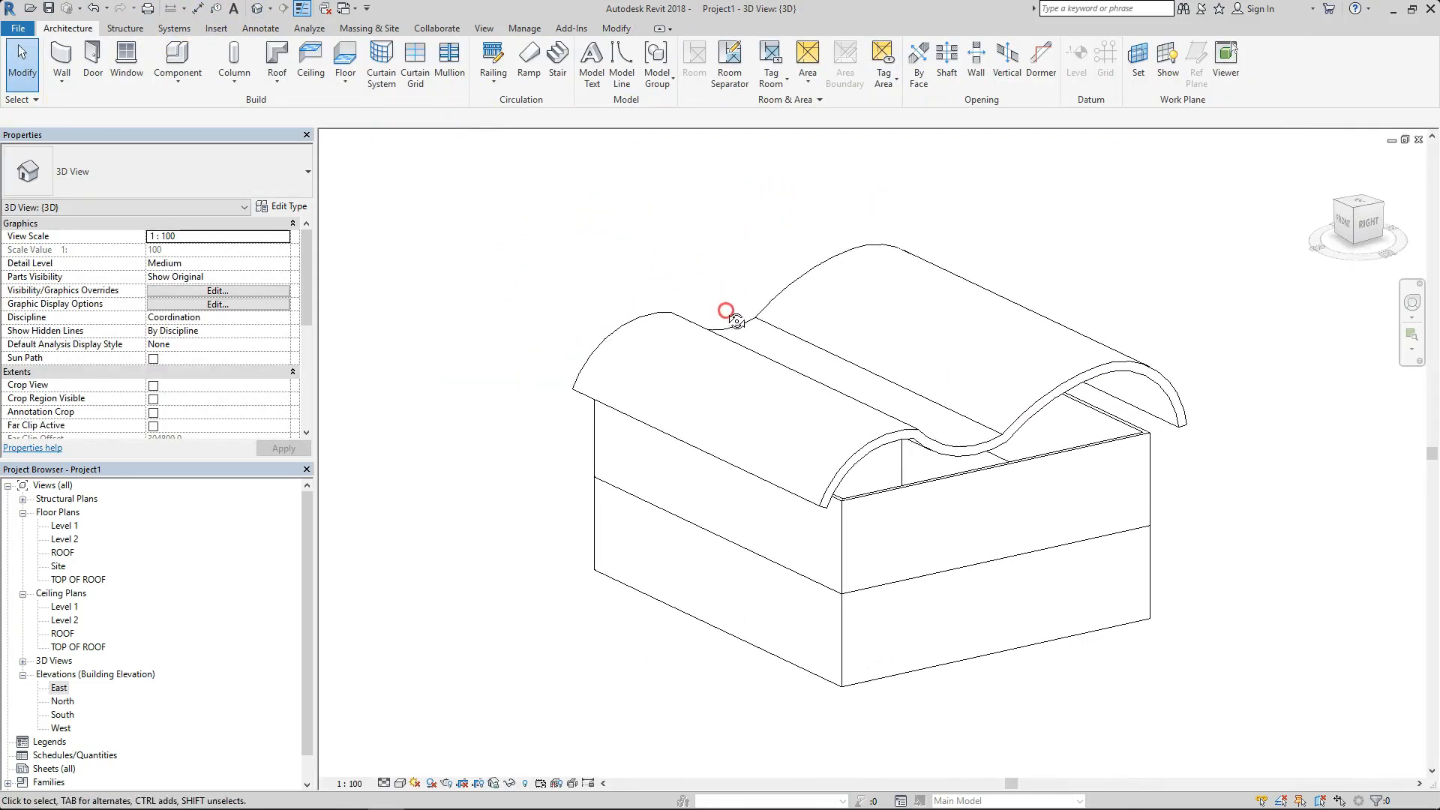
left_click(1058, 461)
left_click(719, 66)
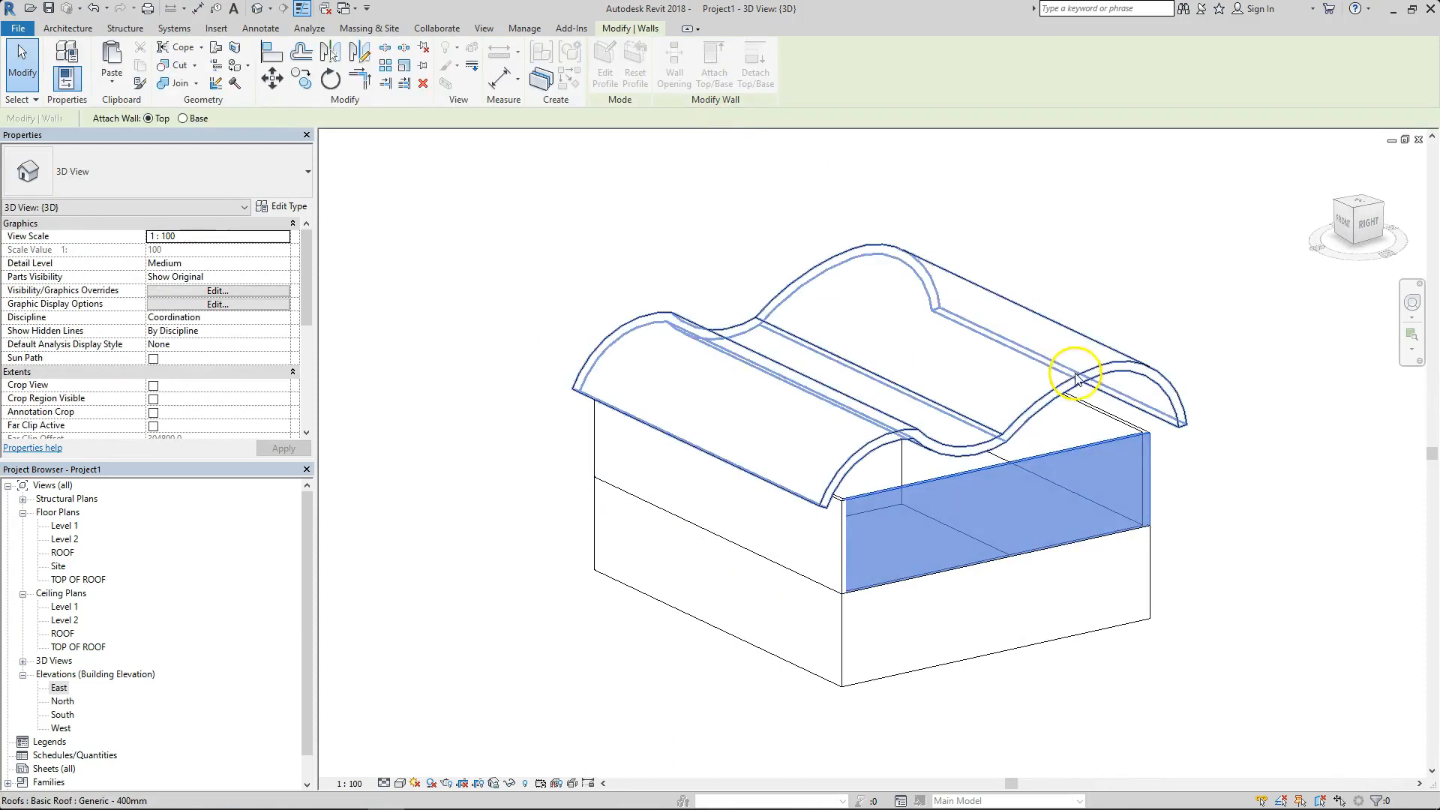
left_click(1077, 375)
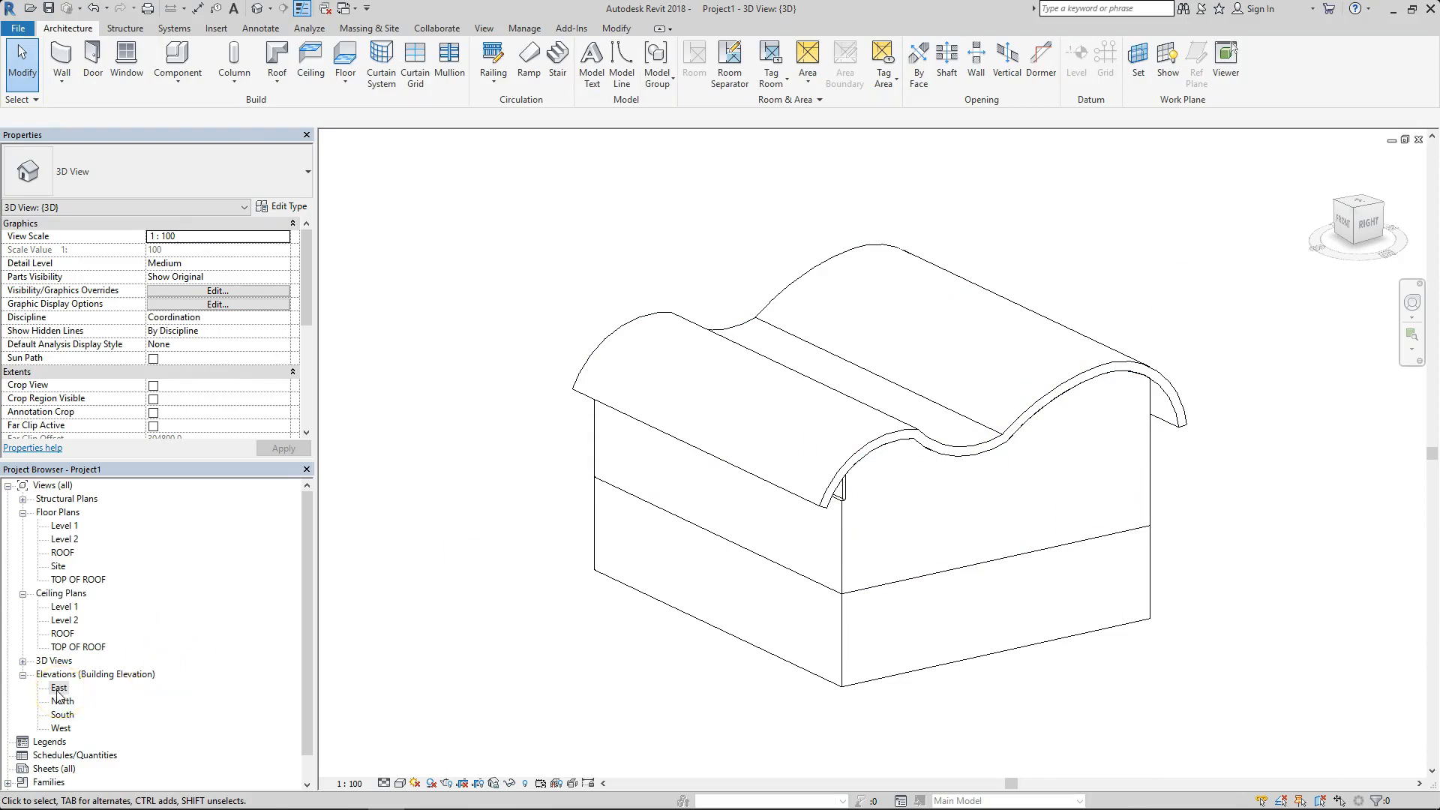
Reopen the roof's profile for editing in the East elevation and delete its arcs
double_click(58, 689)
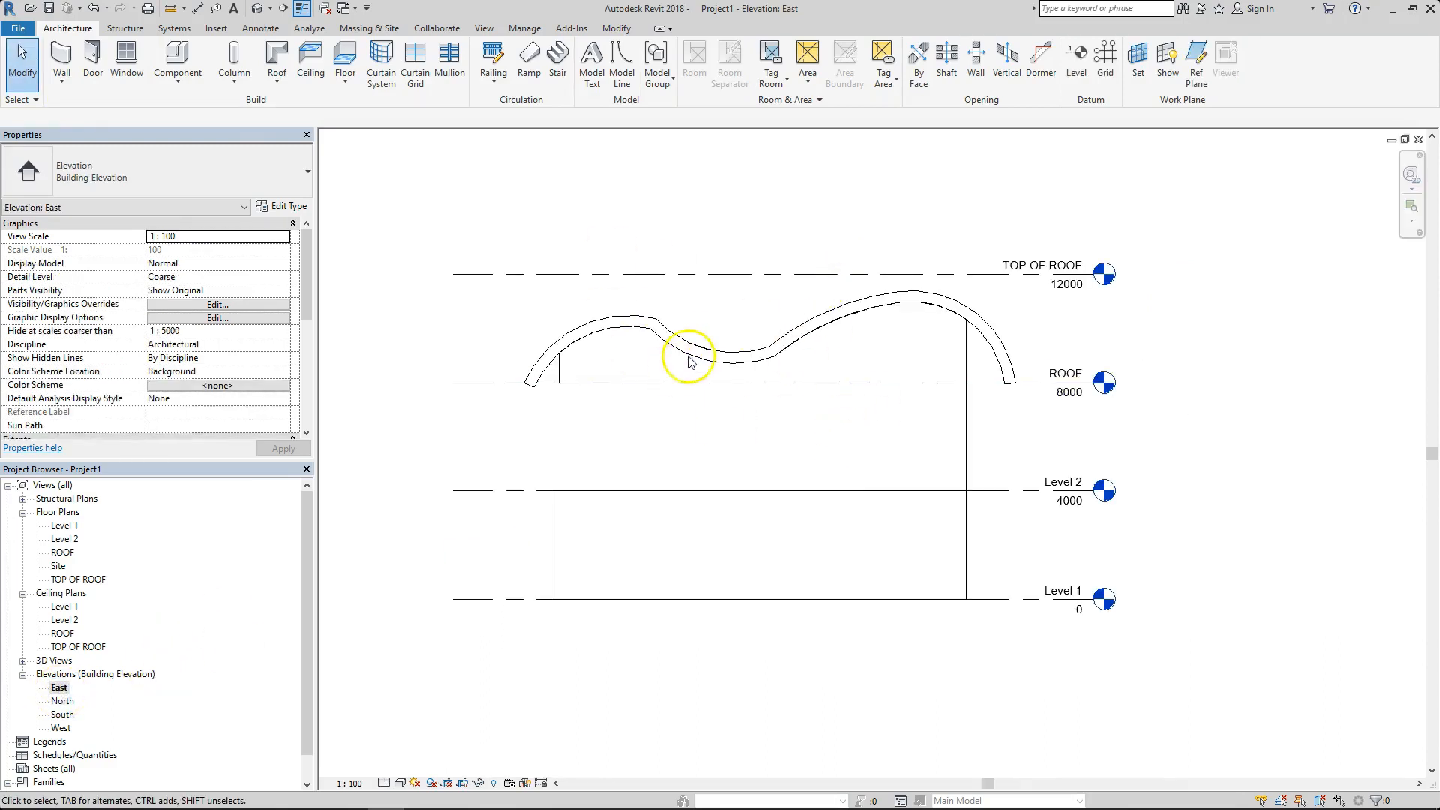
left_click(656, 353)
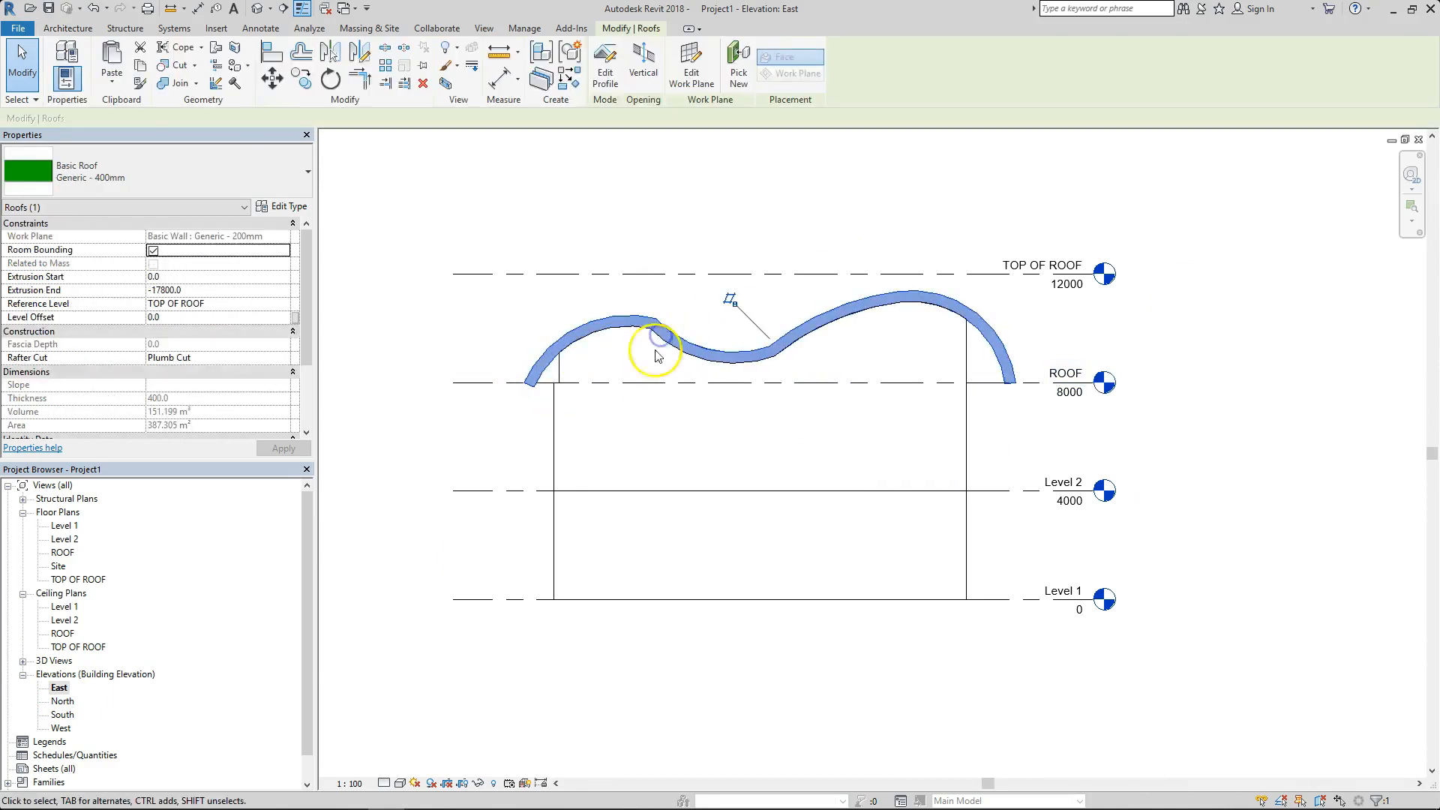
left_click(605, 64)
left_click_drag(1095, 301, 524, 347)
key("Delete")
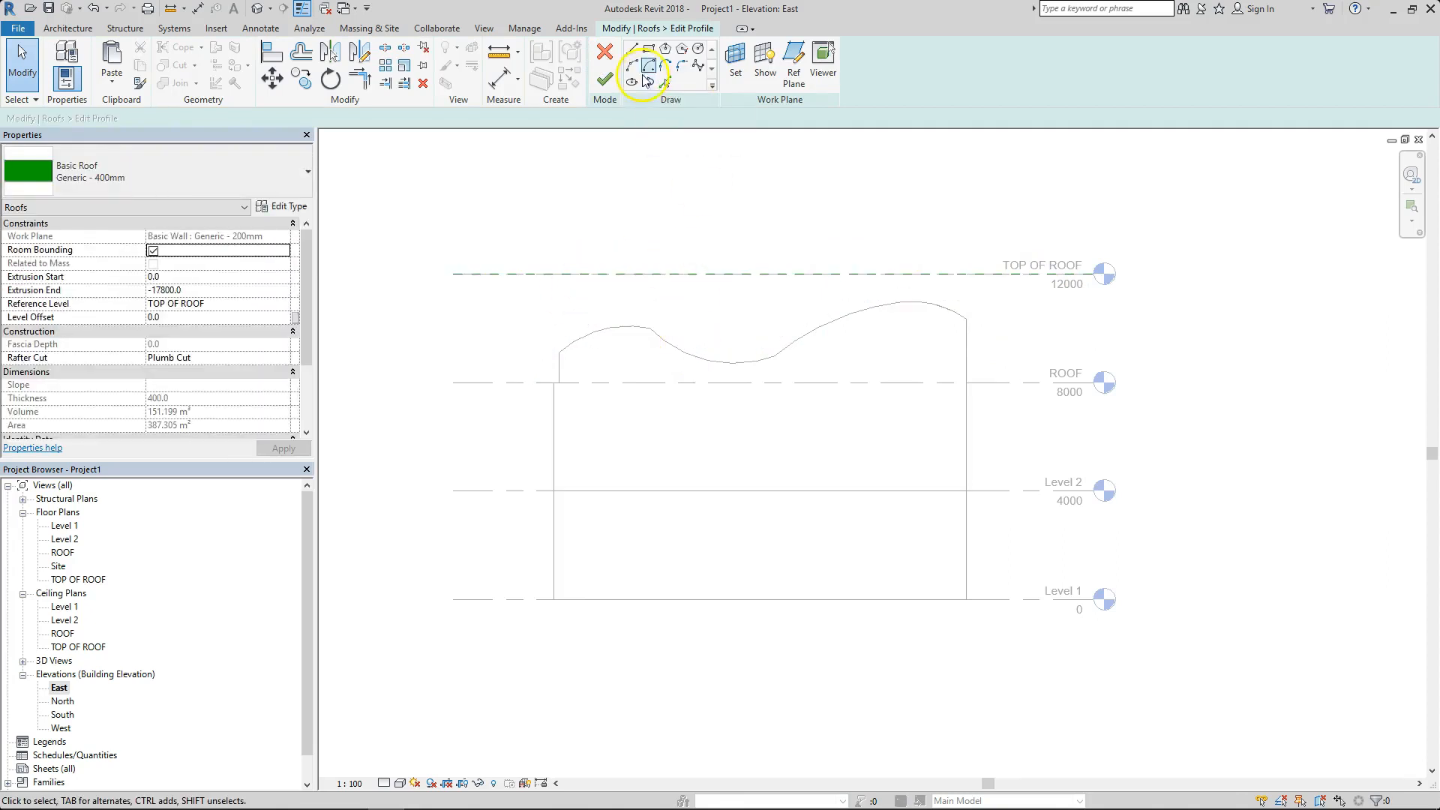
Sketch a gable profile of two sloping lines meeting above the TOP OF ROOF level and overhanging both side walls
left_click(632, 49)
left_click(532, 355)
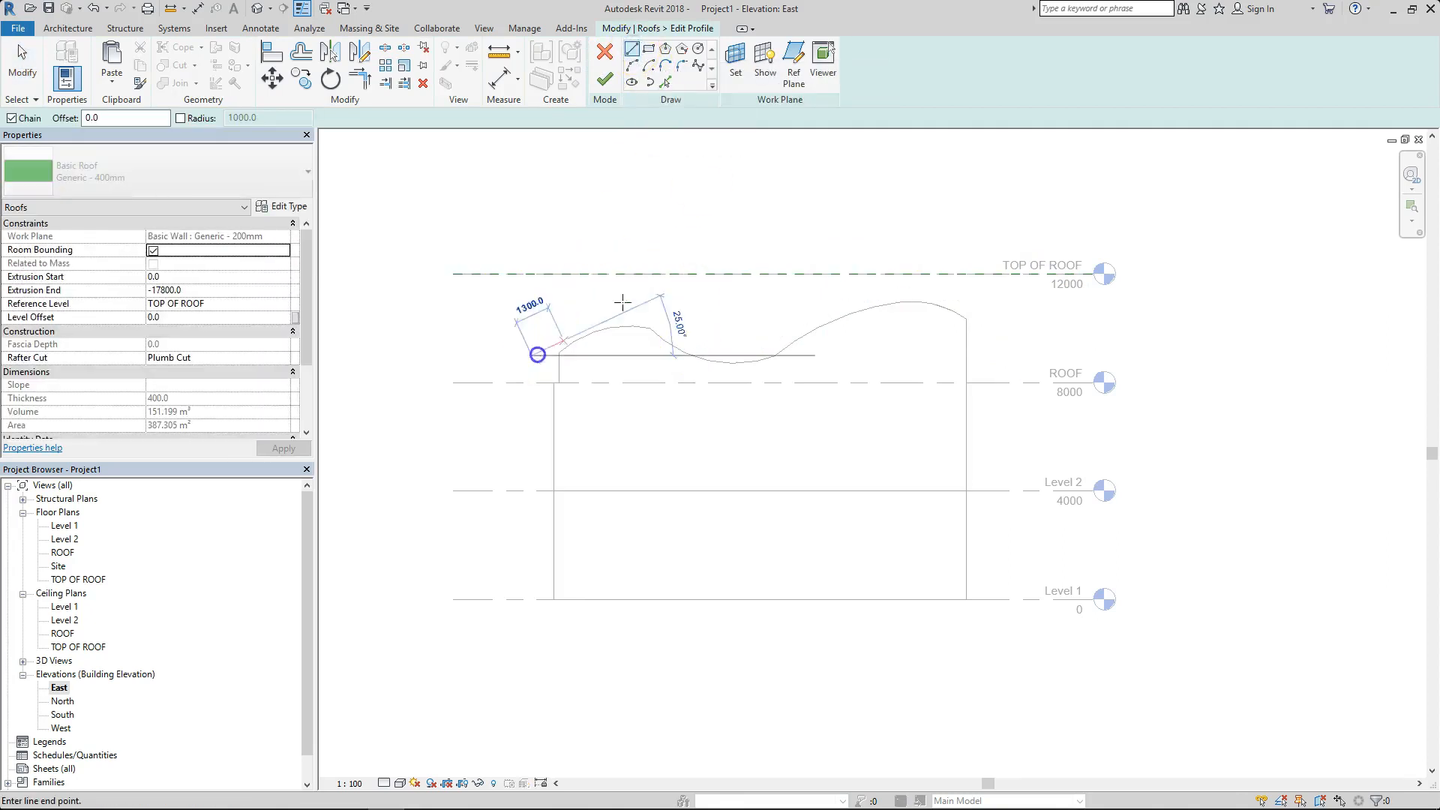
left_click(770, 218)
left_click(1011, 383)
key("Escape")
Close the gable profile with a base line between the eaves and try to finish the profile edit
left_click(531, 356)
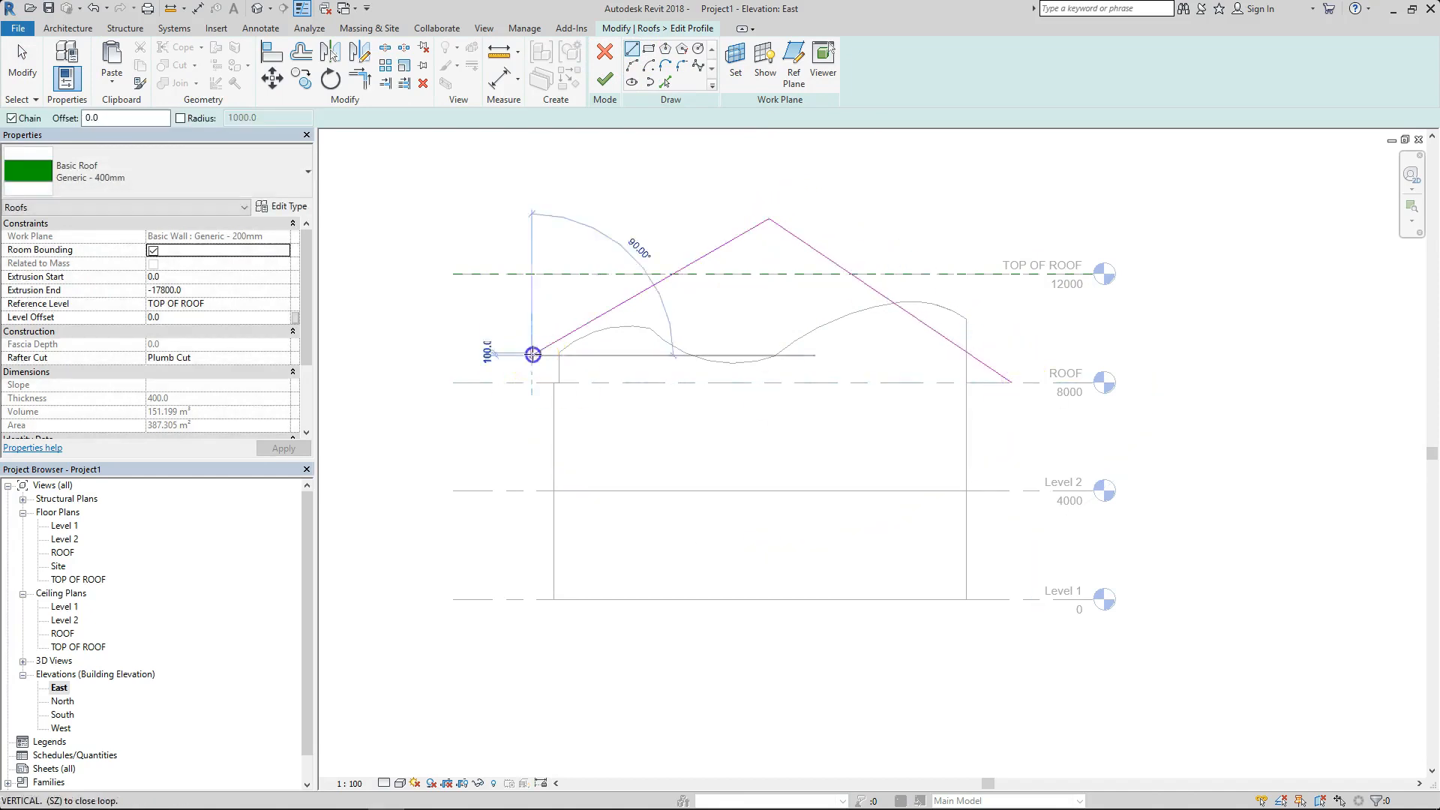
left_click(1011, 382)
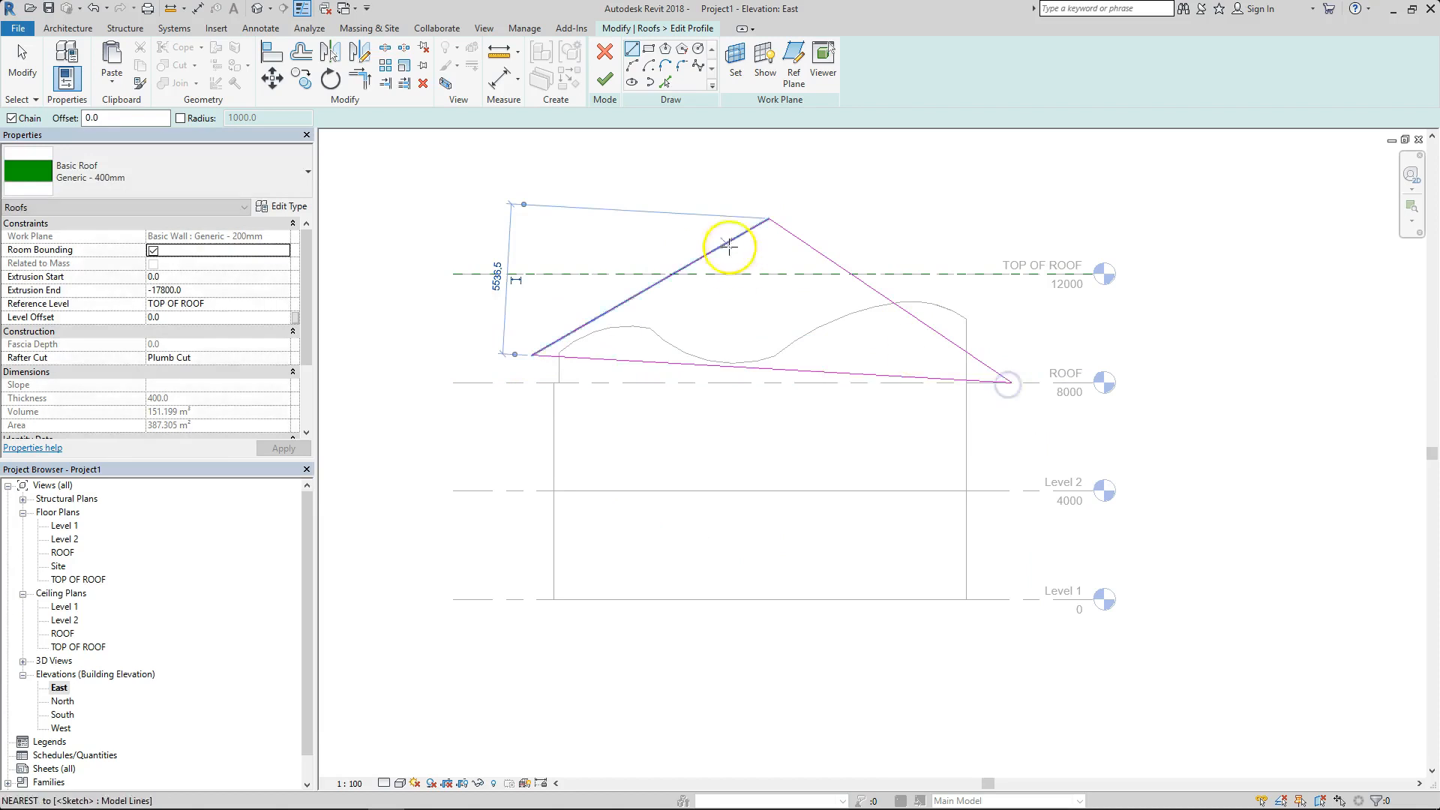
left_click(604, 80)
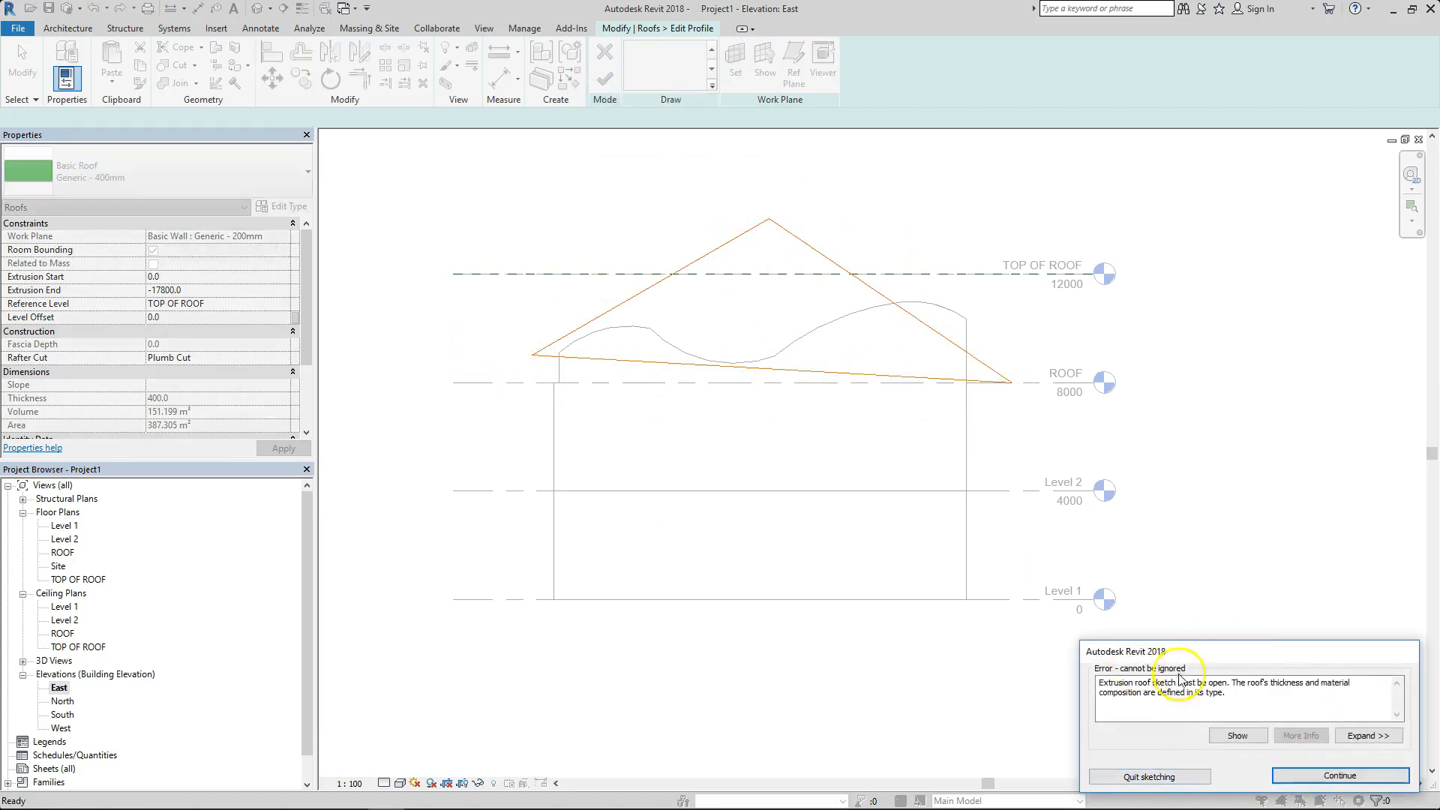
left_click(1309, 775)
Lower the gable's left eave end onto the ROOF level and delete the closing base line
left_click(572, 331)
left_click_drag(531, 355, 530, 382)
left_click(603, 360)
left_click(1080, 334)
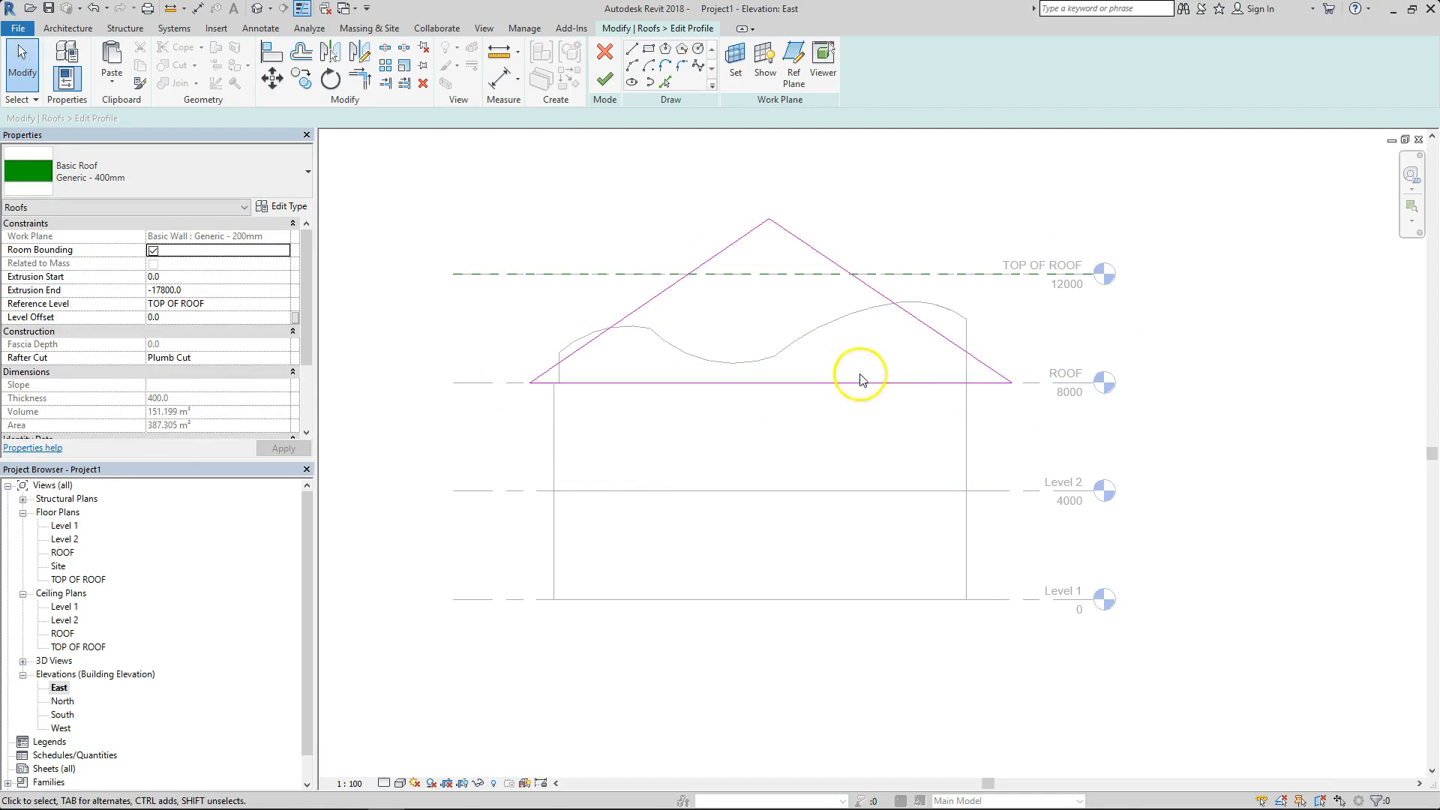
left_click_drag(885, 351, 786, 426)
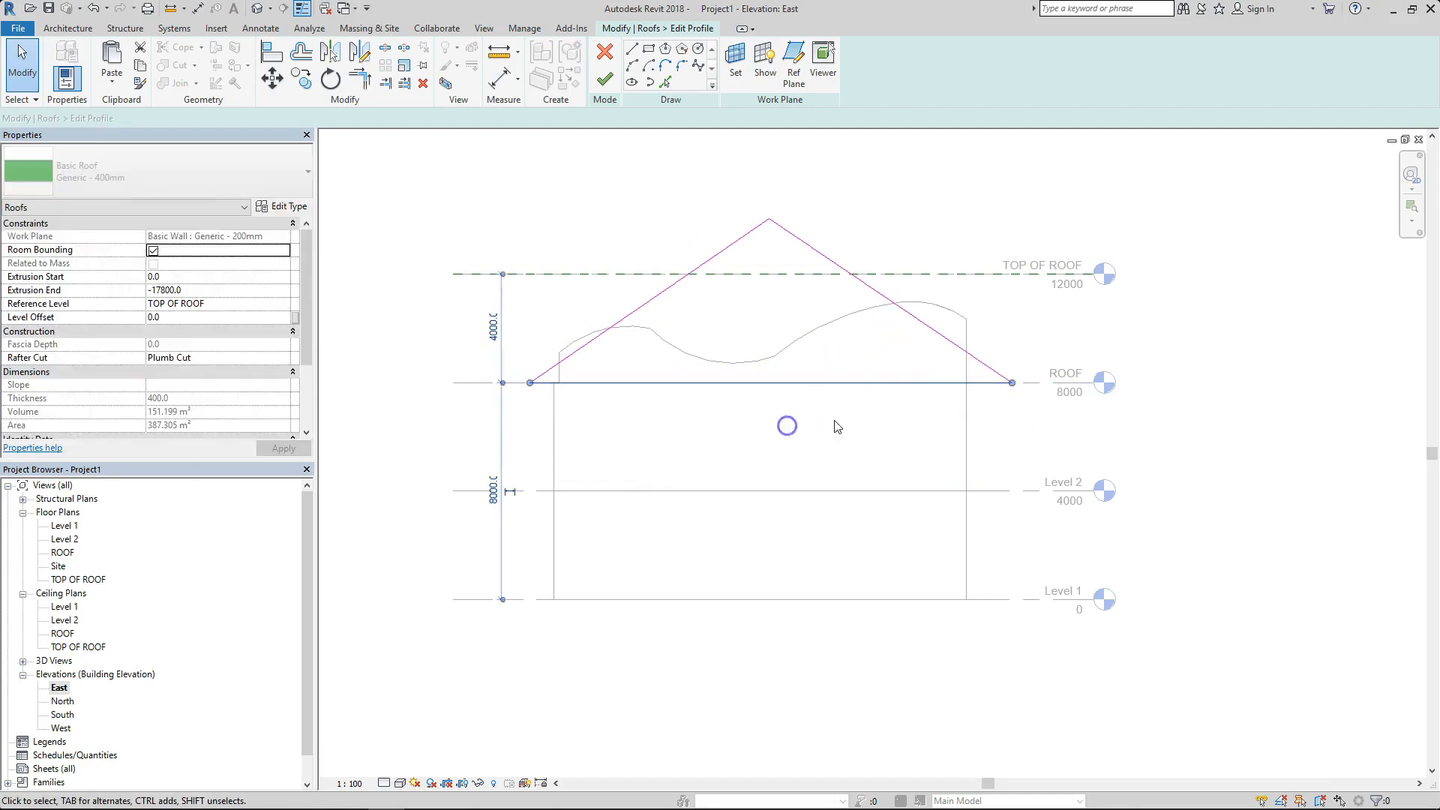
key("Delete")
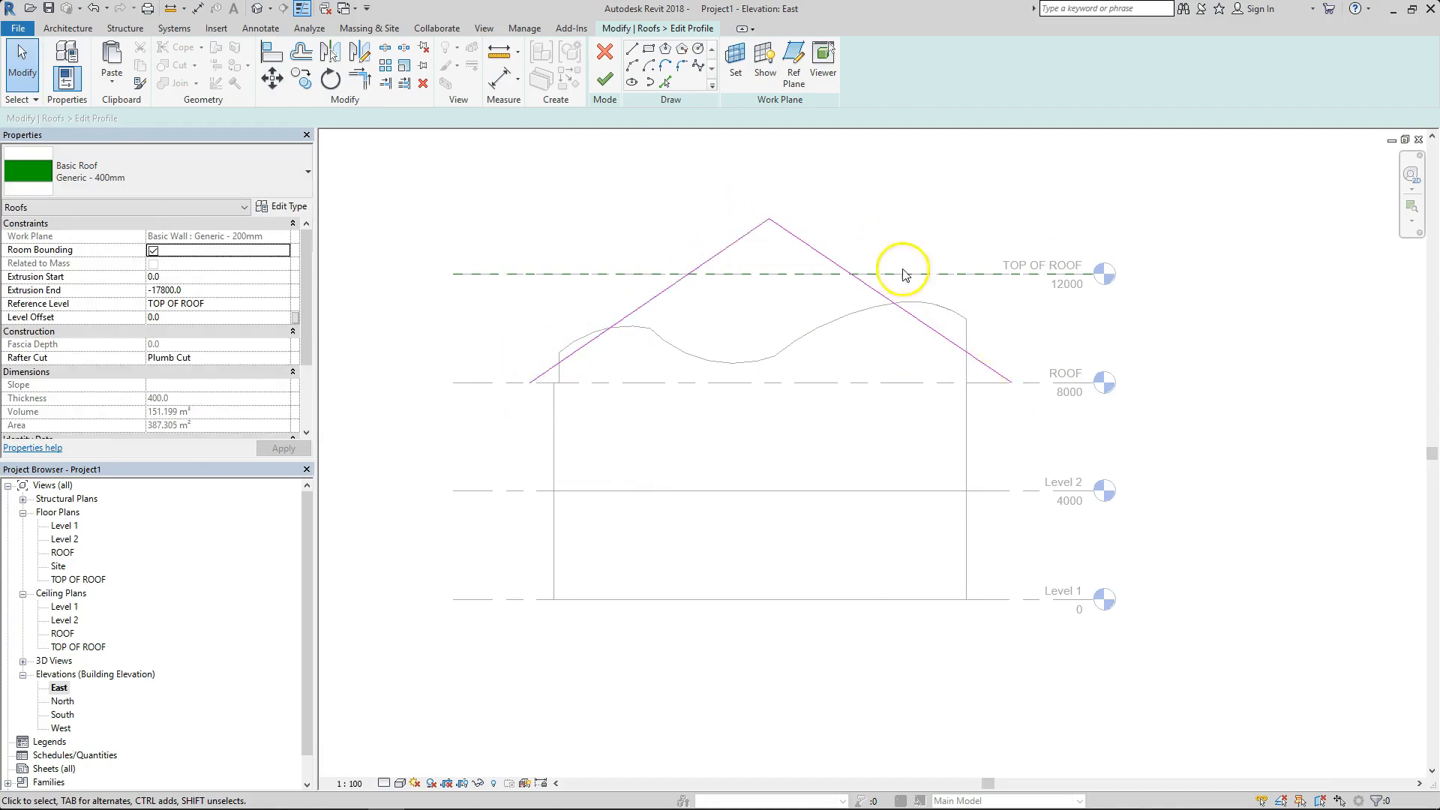
Draw a second gable outline just inside the first, joined to it by short lines at both eaves
left_click(628, 49)
left_click(532, 384)
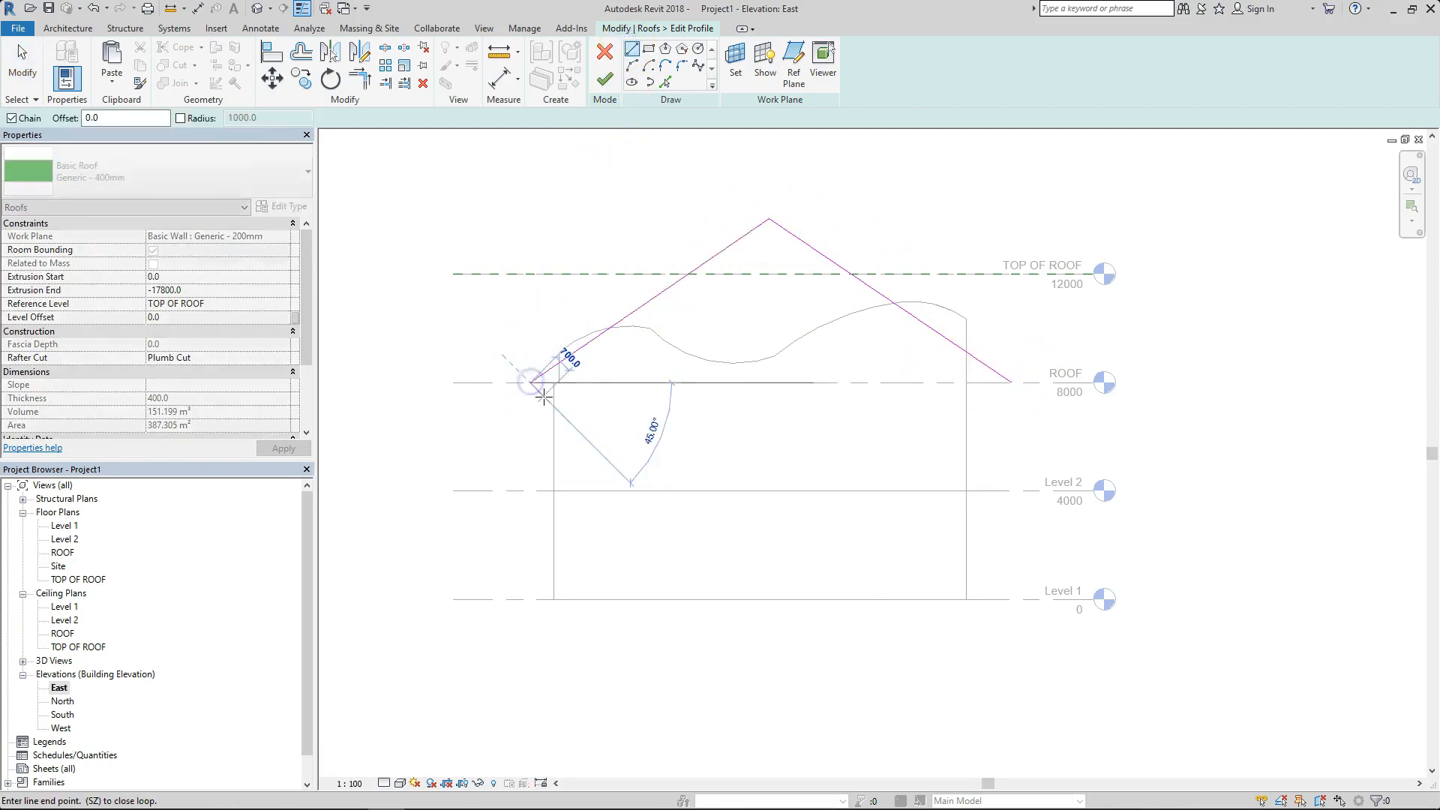
left_click(769, 219)
left_click(1012, 382)
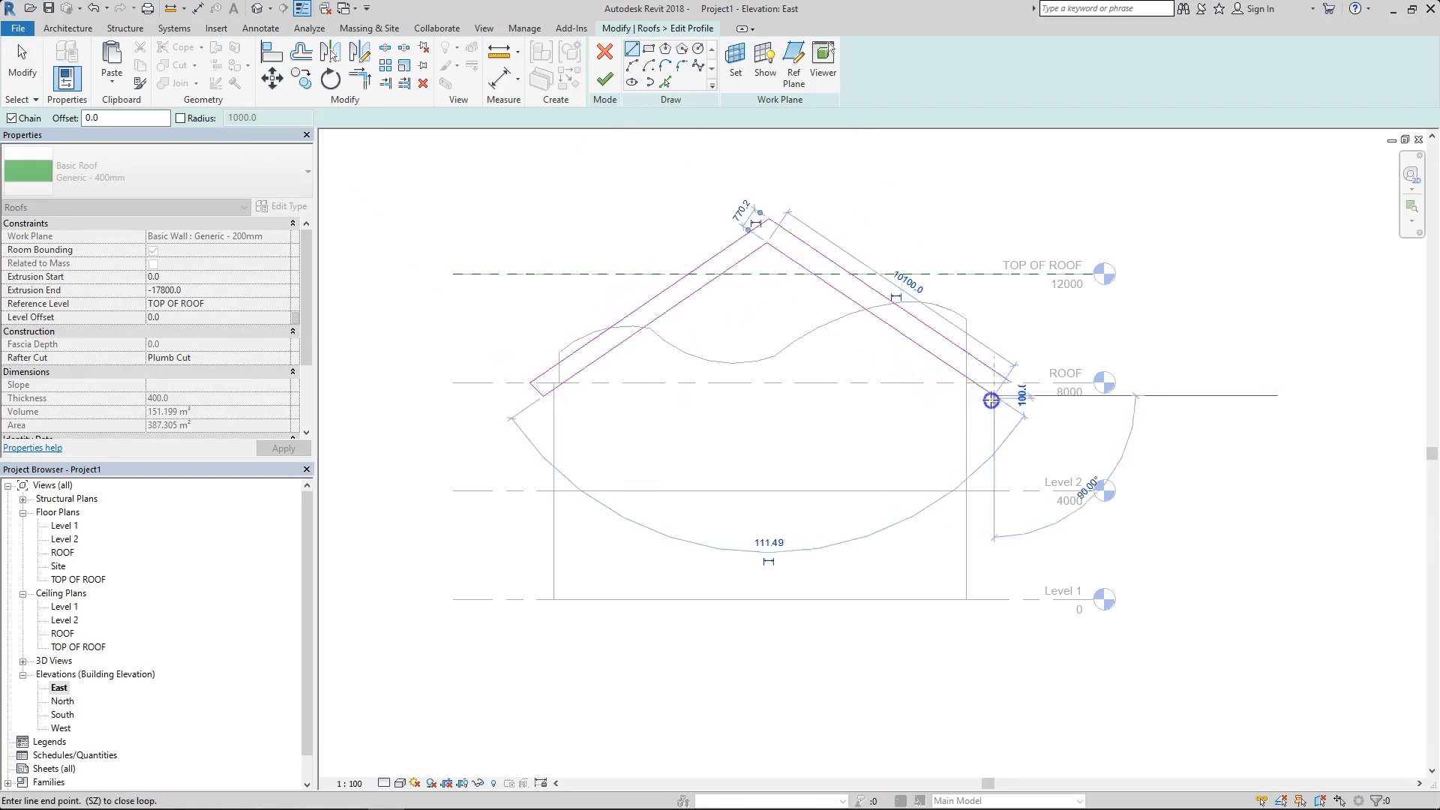
key("Escape")
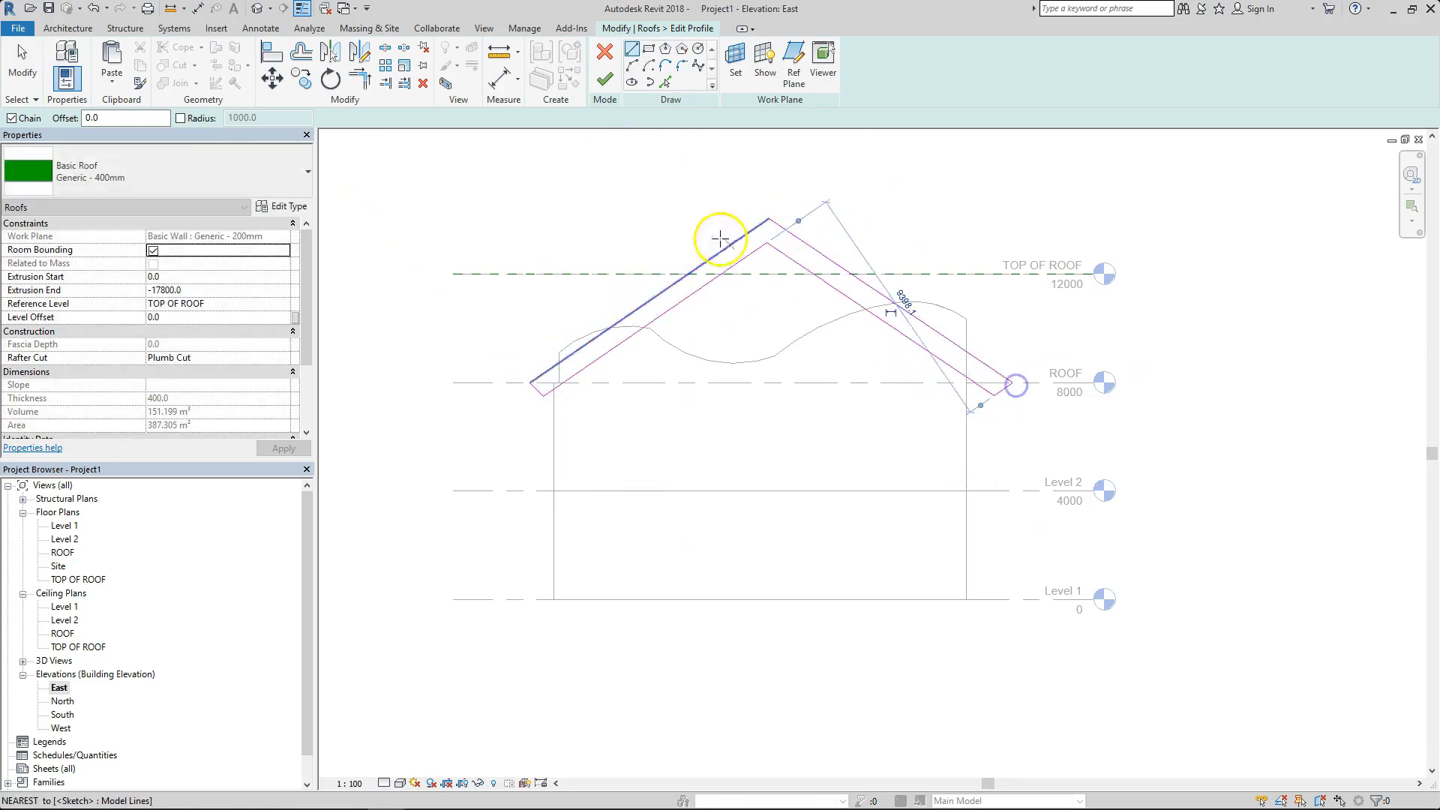
key("Escape")
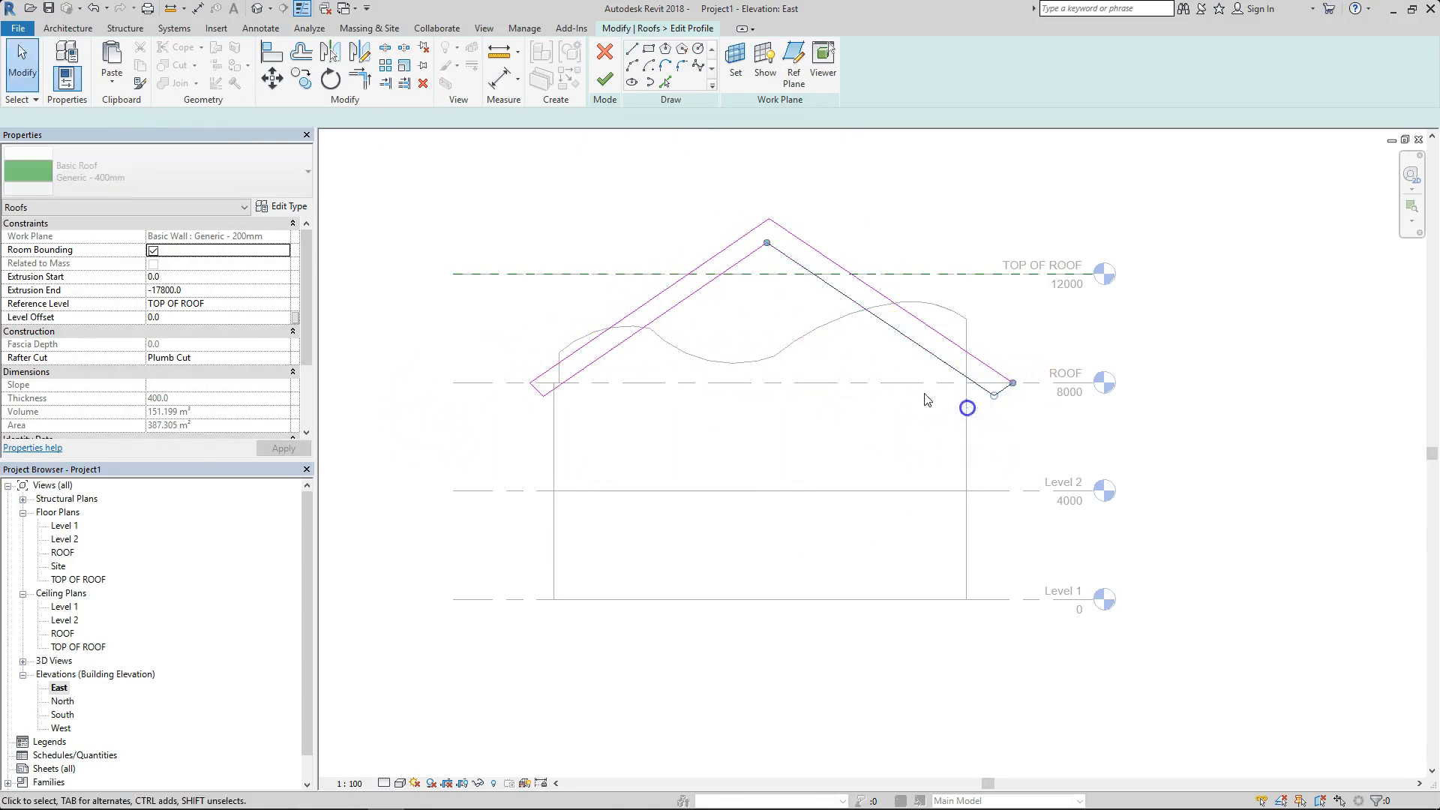
Delete the inner gable outline with its end lines and finish the roof's profile edit
left_click(752, 259)
key("Delete")
left_click(537, 389)
key("Delete")
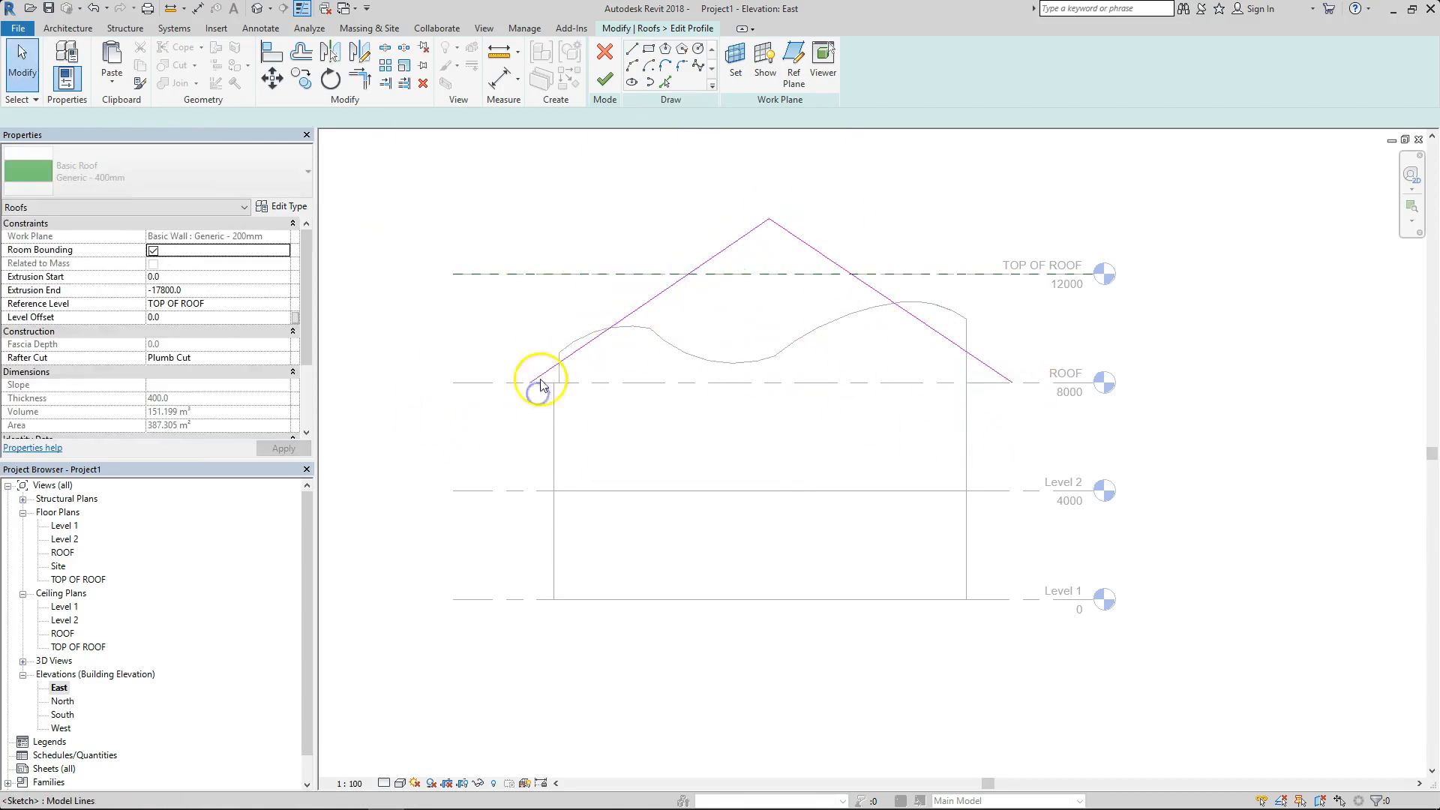
left_click(607, 75)
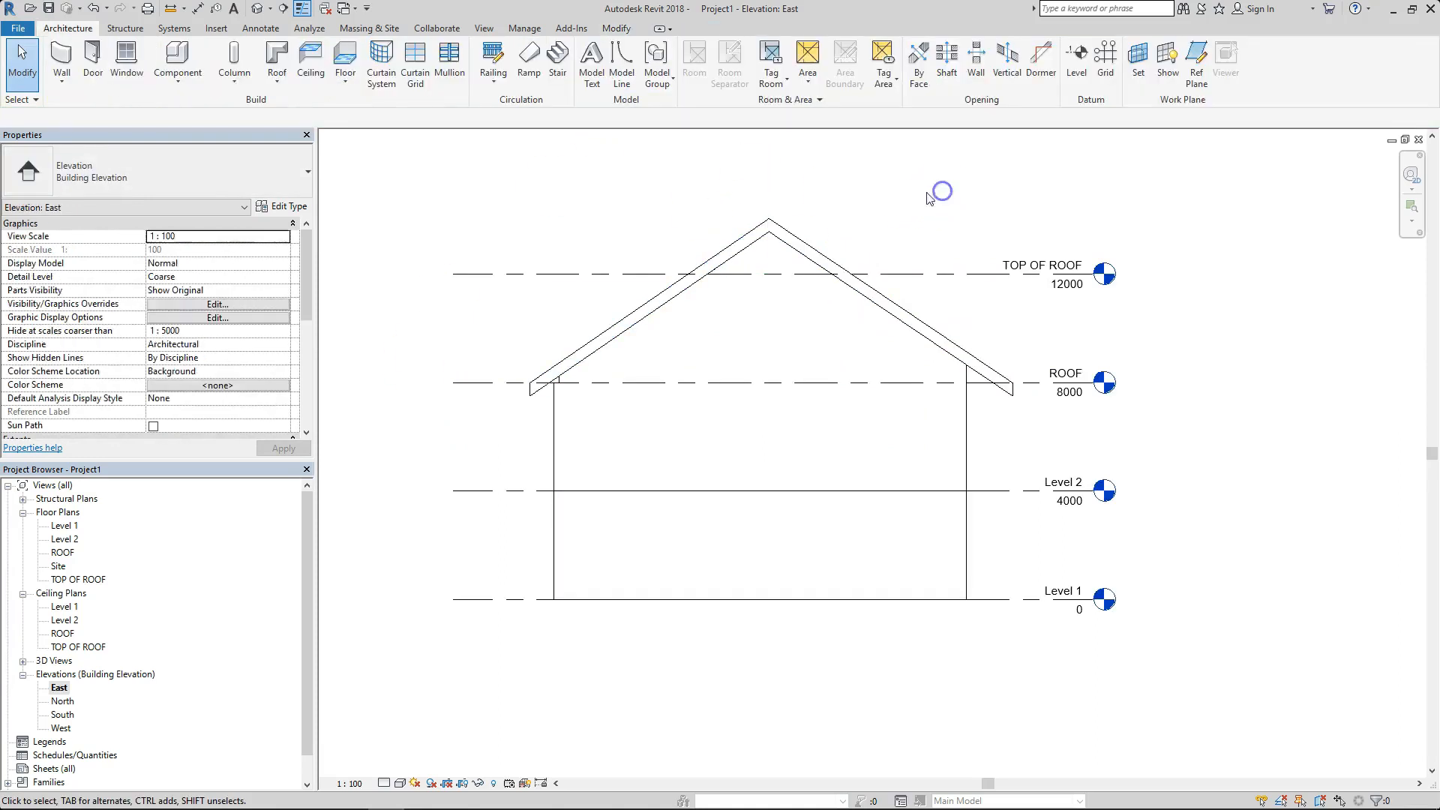
Attach the top of the upper front wall to the gable roof in the 3D view
left_click(255, 9)
middle_click_drag(774, 421, 884, 465, "shift")
key("Tab")
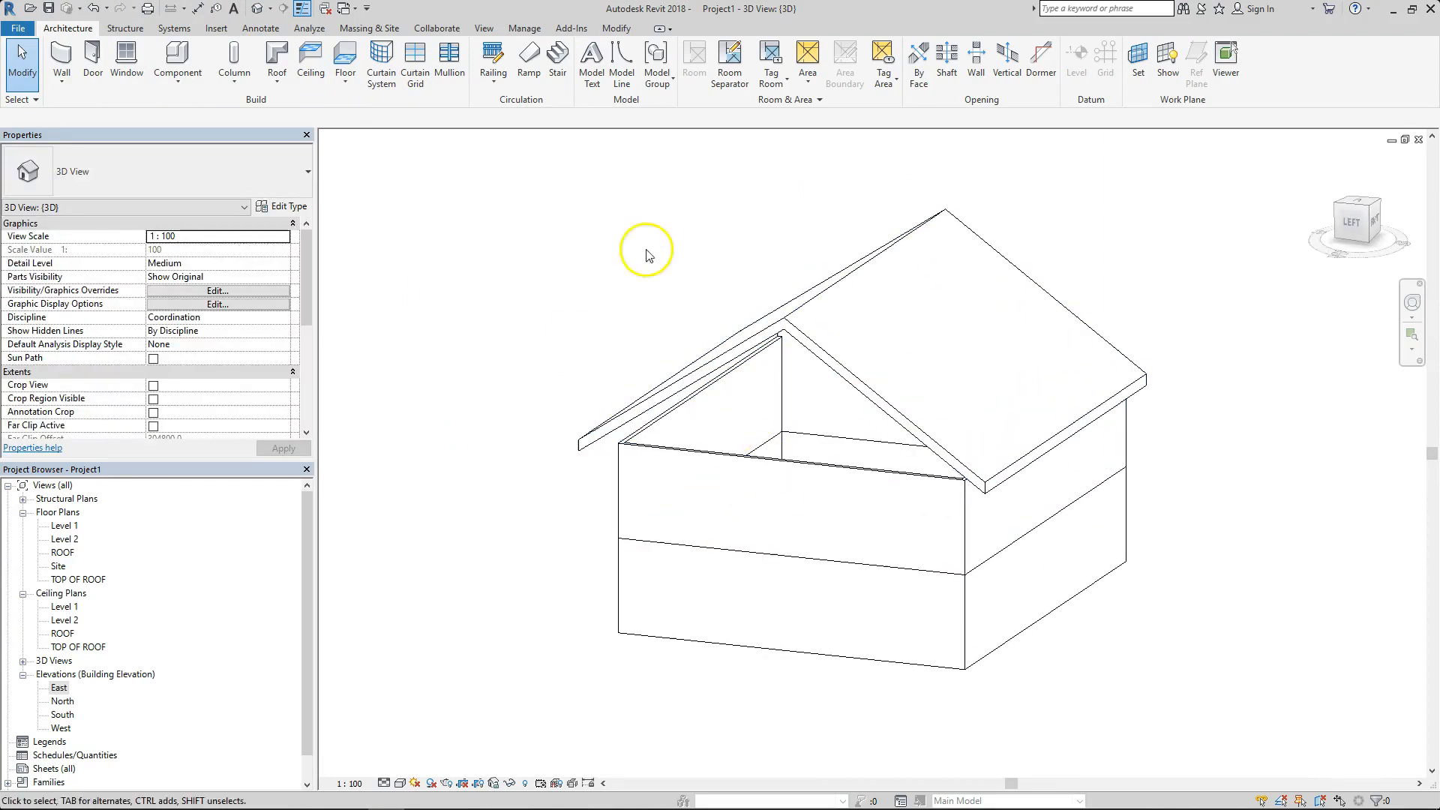
left_click(696, 399)
left_click(714, 75)
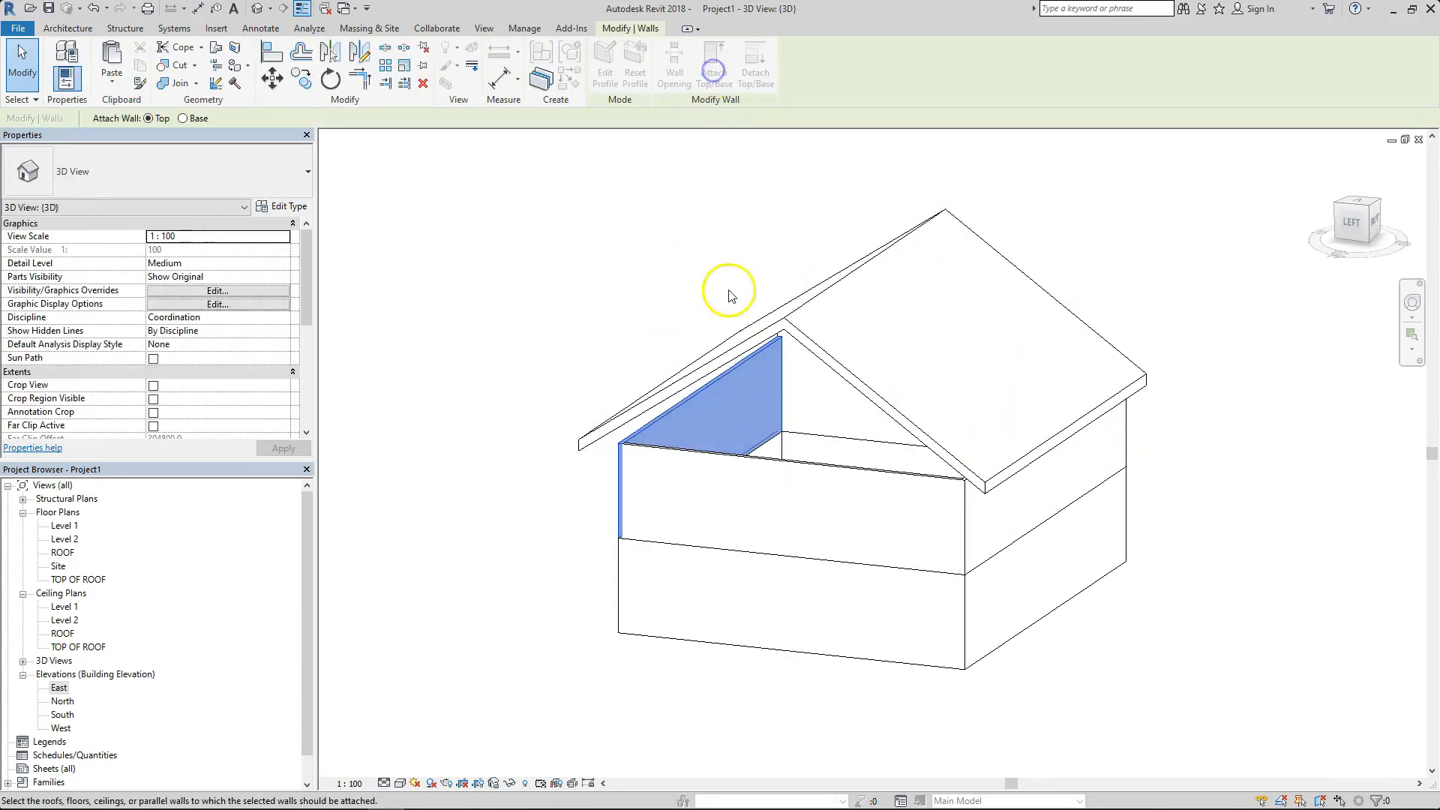
left_click(726, 338)
Attach the tops of the upper west gable wall and the upper back wall to the roof
left_click(775, 463)
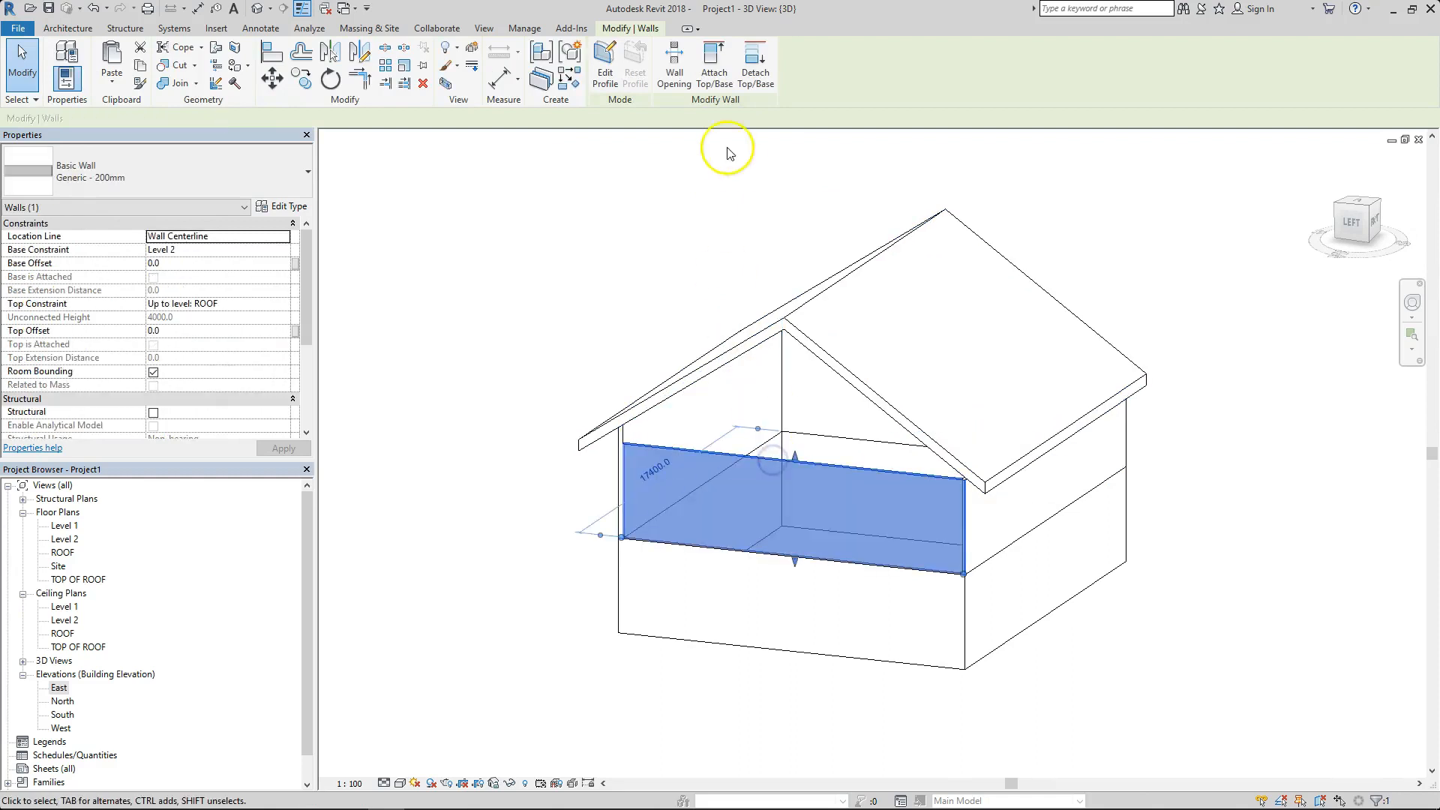
left_click(716, 71)
left_click(836, 361)
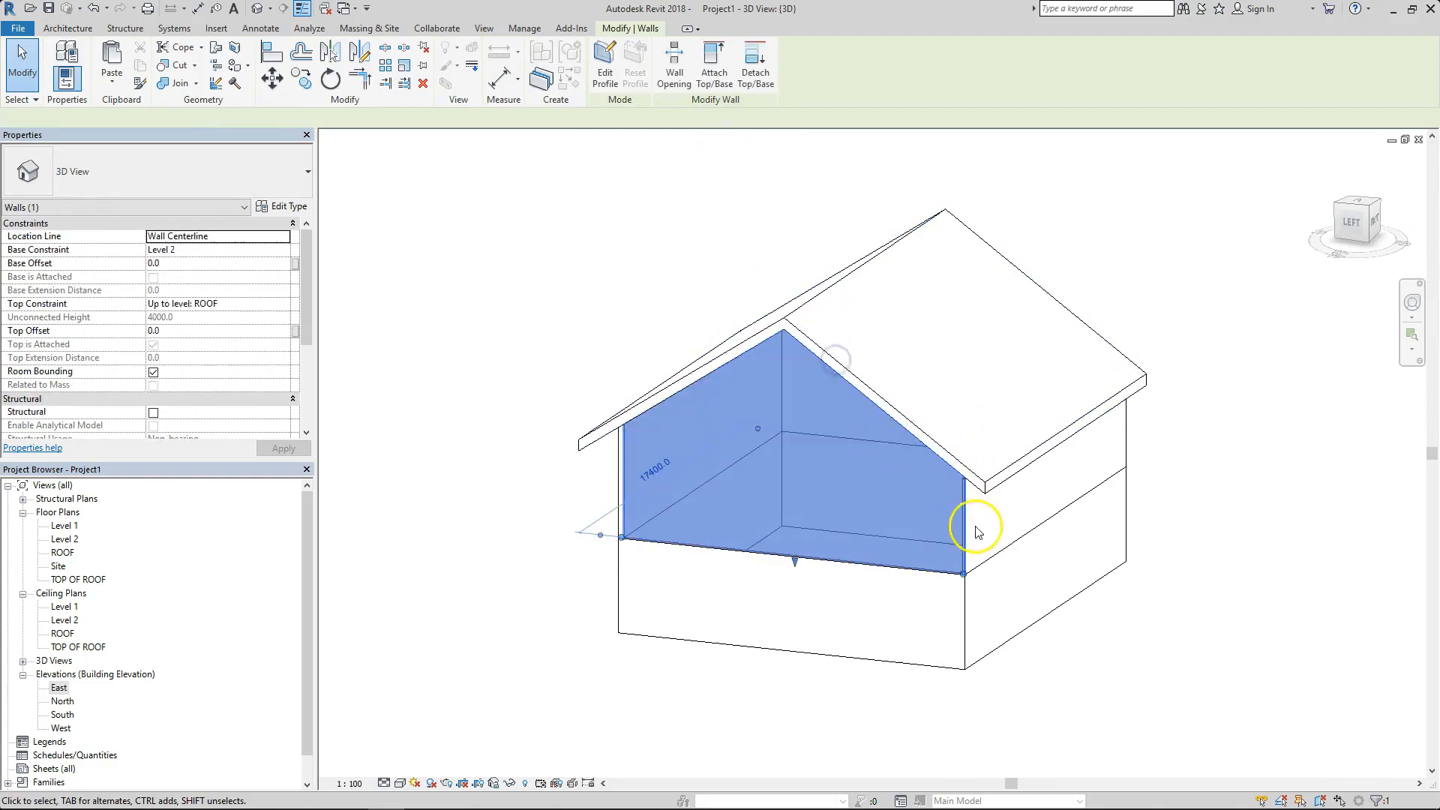
left_click(997, 544)
left_click(716, 75)
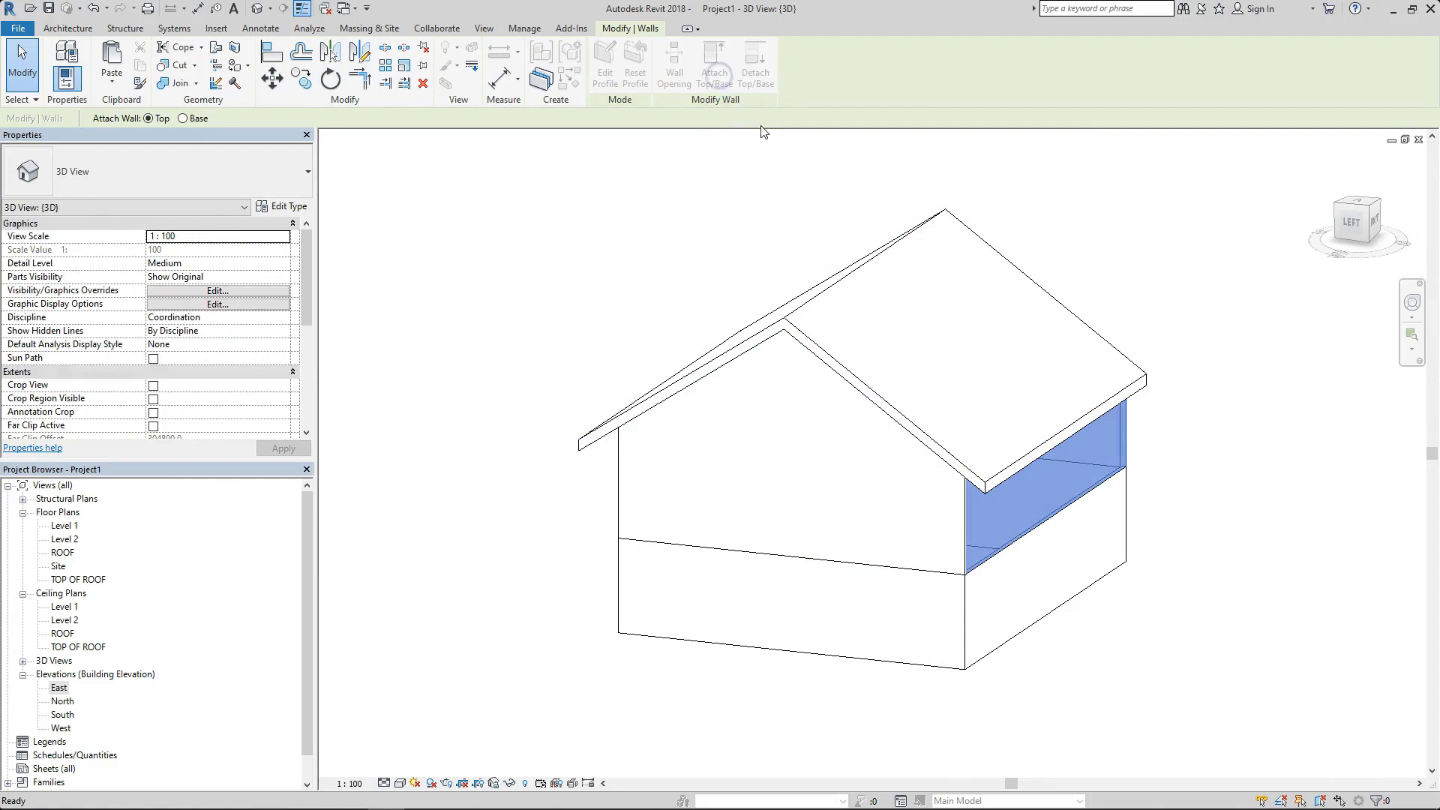
left_click(1092, 409)
middle_click_drag(1188, 377, 778, 477, "shift")
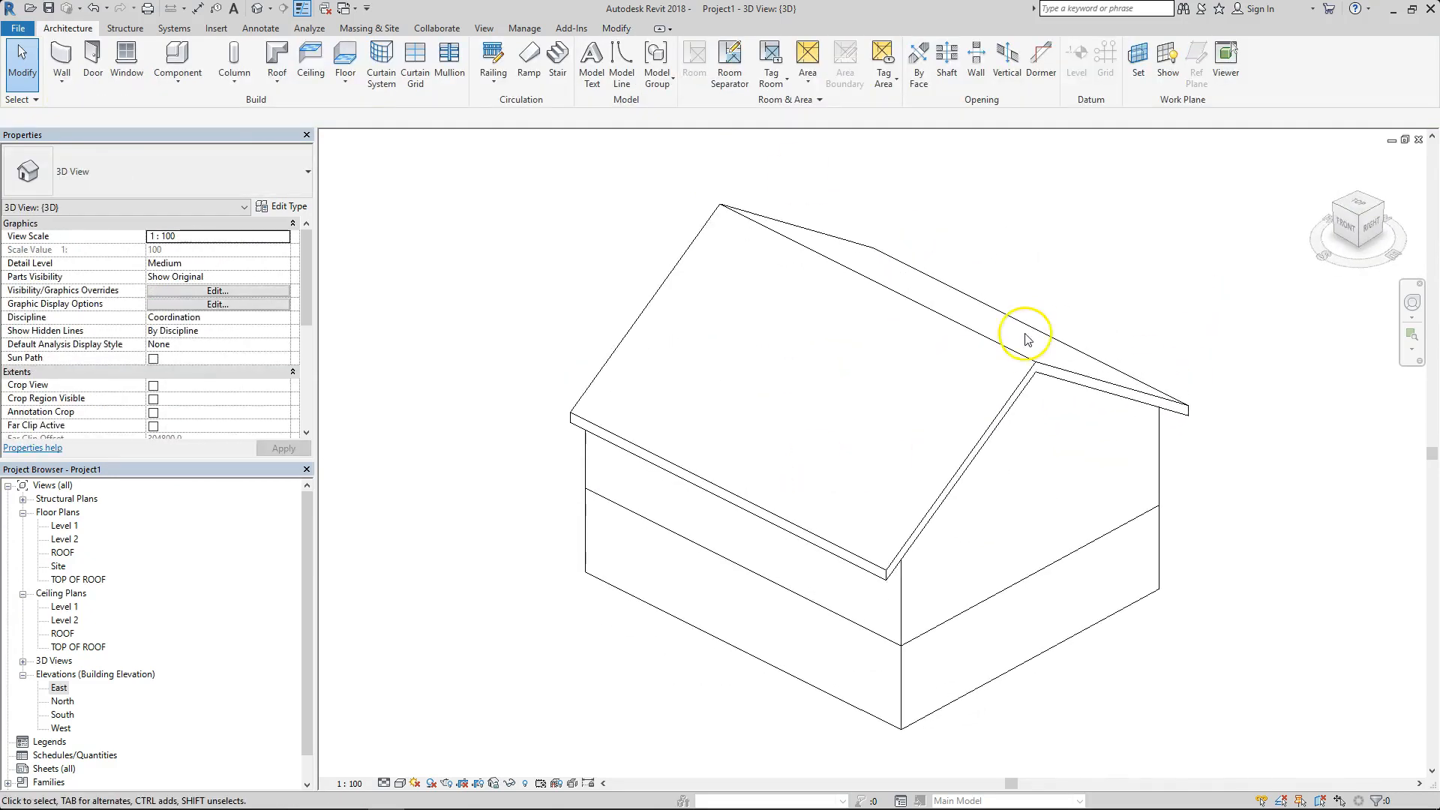
left_click(1025, 350)
left_click(878, 372)
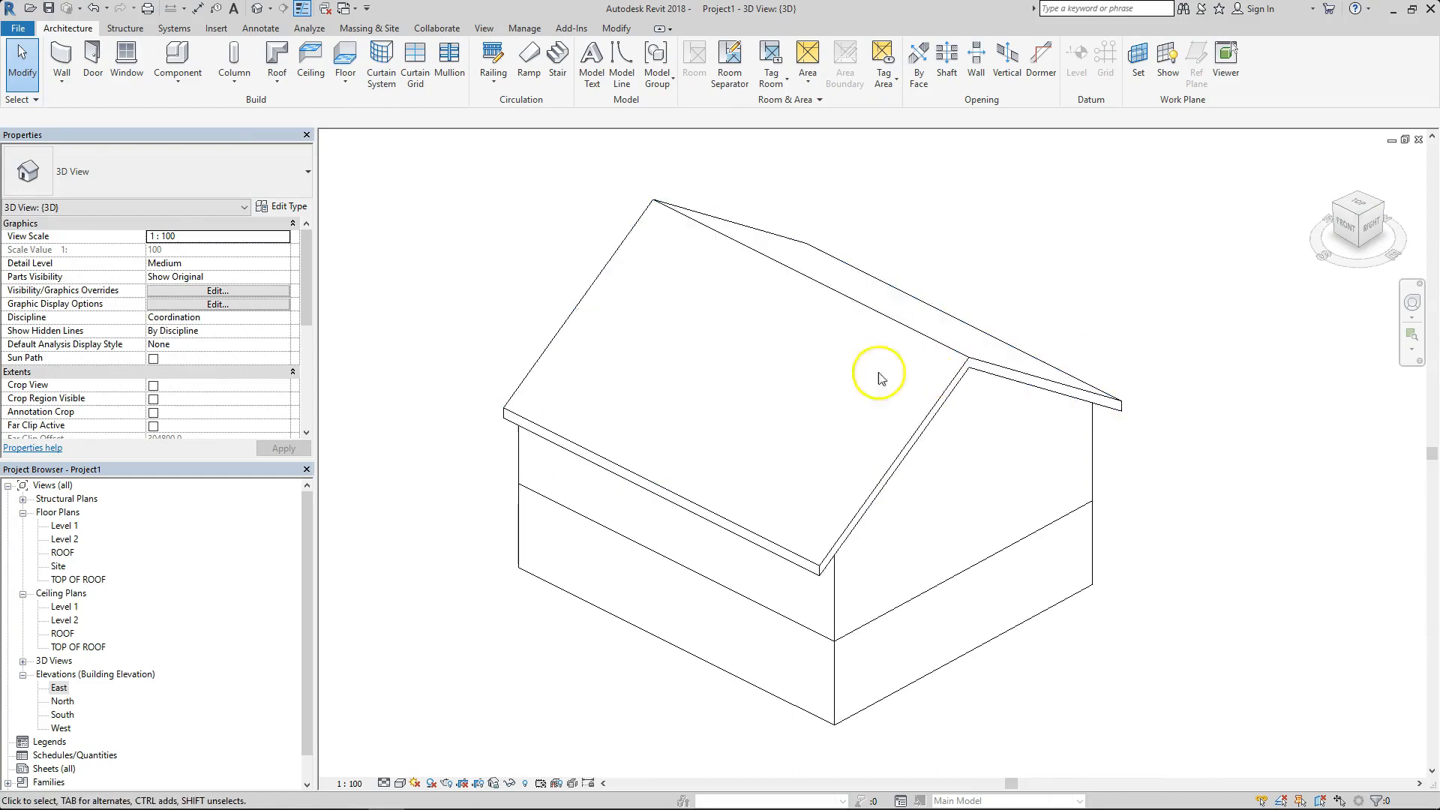
left_click(997, 380)
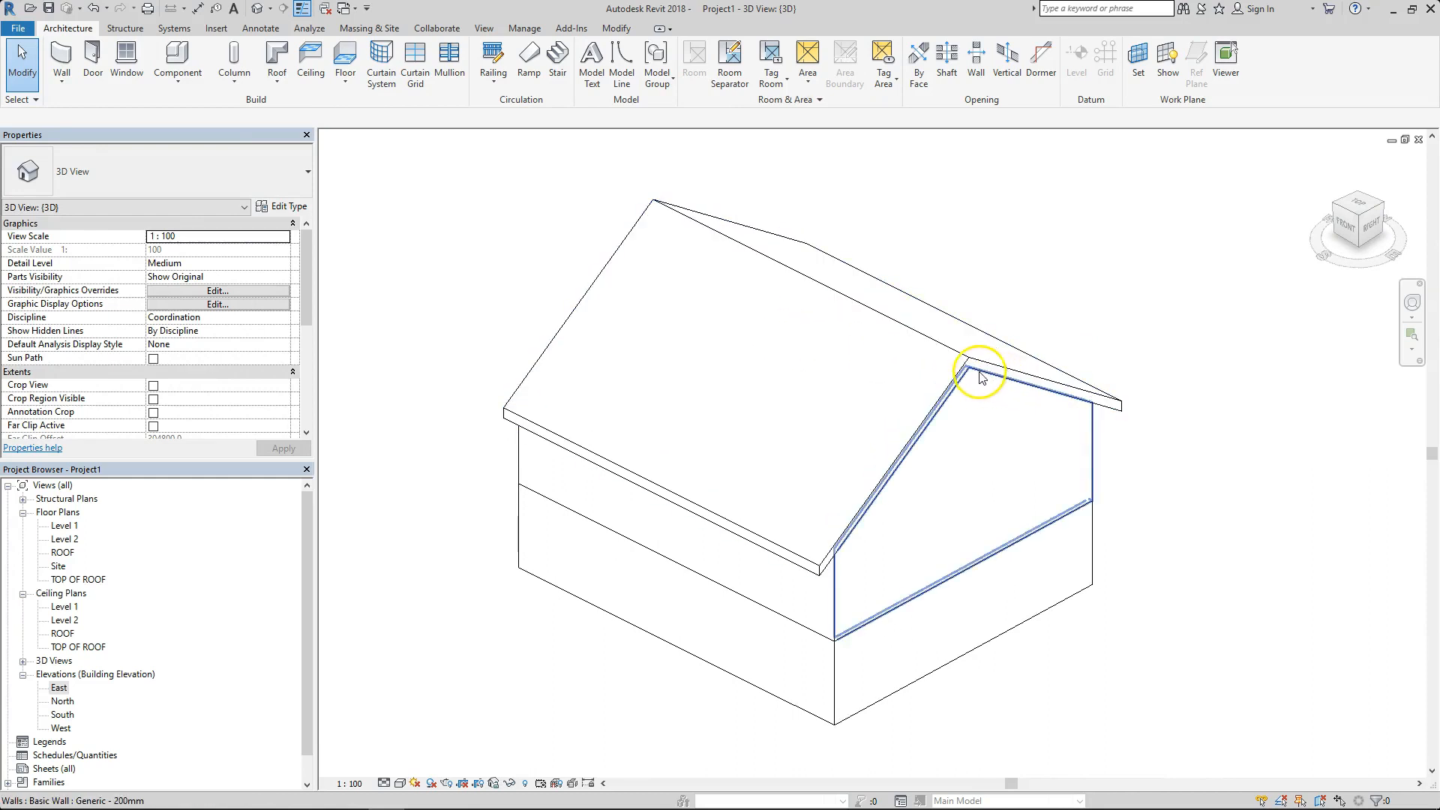